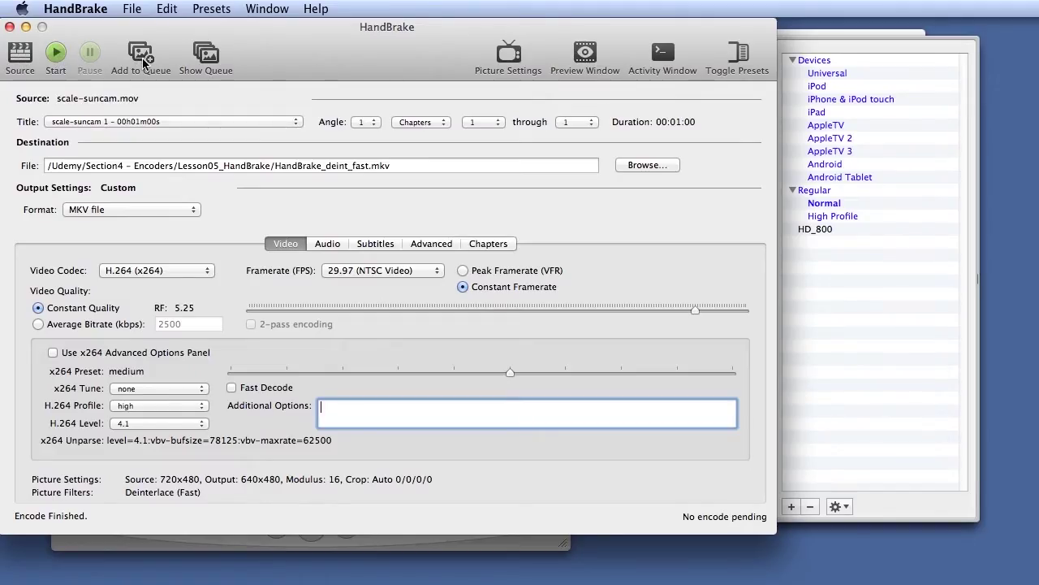
Step: Look over the encode queue and picture settings windows, closing each afterwards
{"action": "left_click", "coordinate": [208, 59]}
{"action": "left_click_drag", "start_coordinate": [979, 133], "coordinate": [283, 29]}
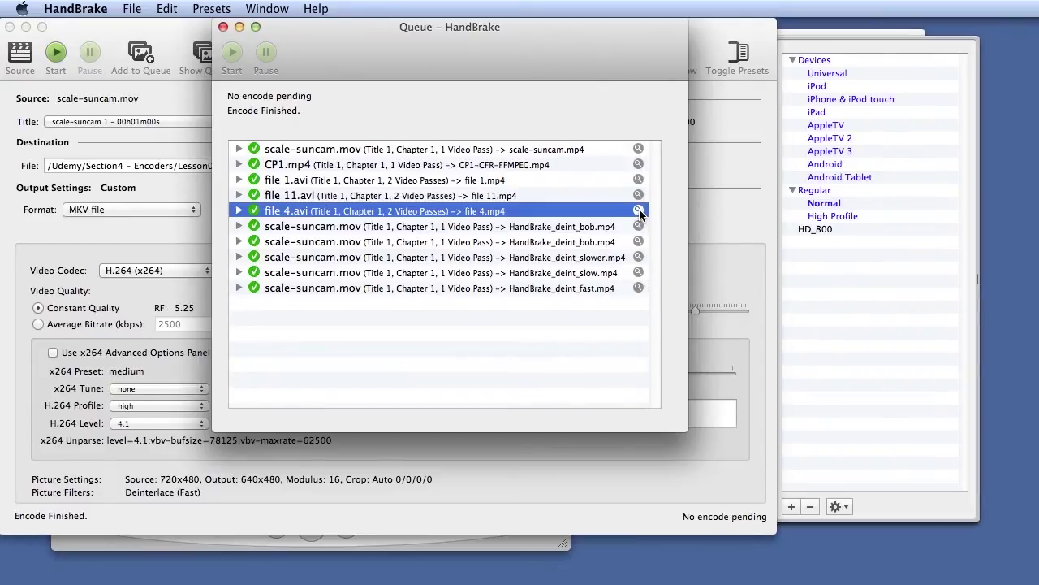
{"action": "left_click", "coordinate": [224, 27]}
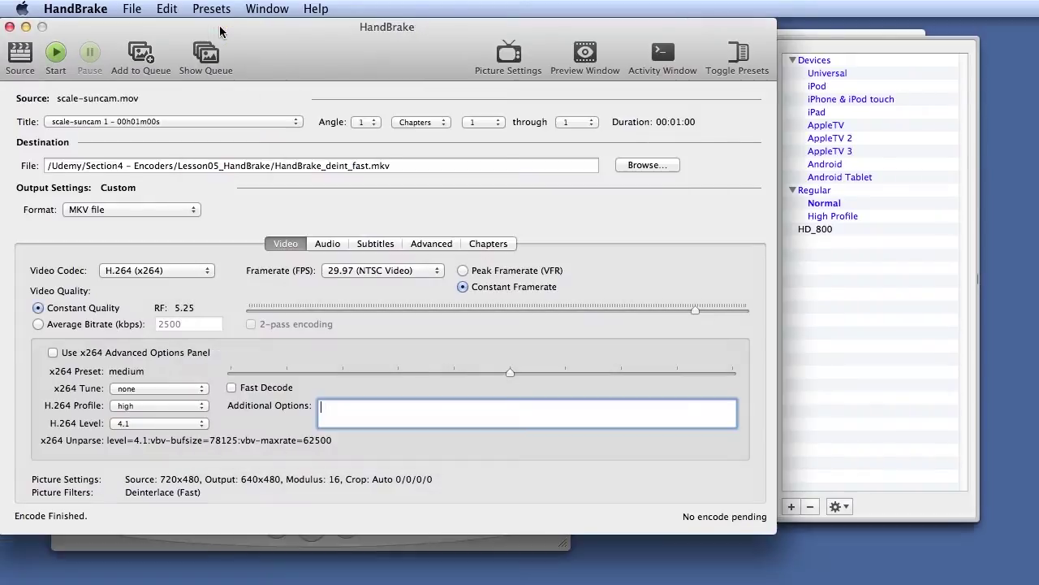
{"action": "left_click", "coordinate": [509, 59]}
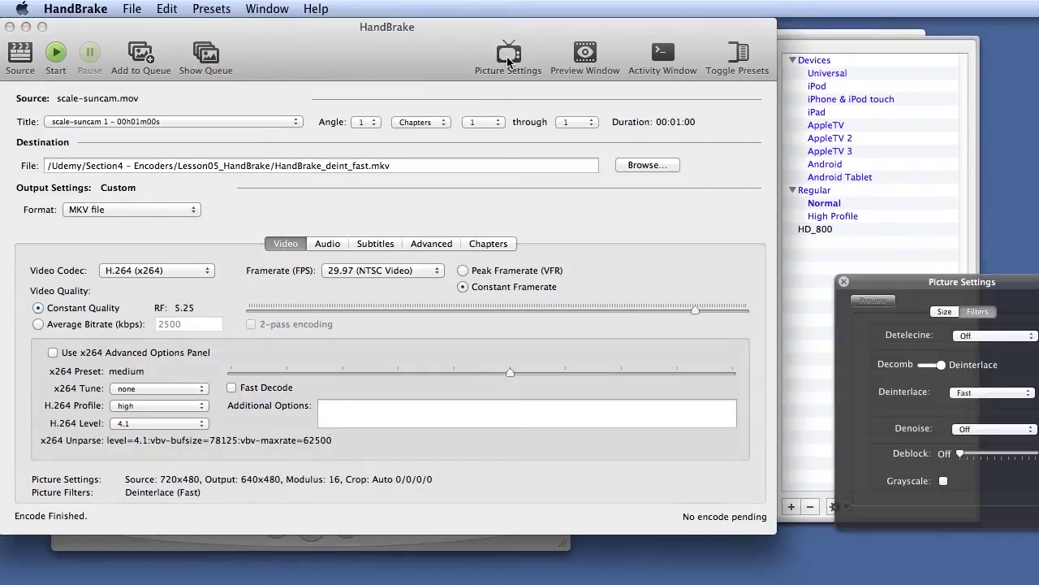
{"action": "left_click_drag", "start_coordinate": [934, 282], "coordinate": [252, 107]}
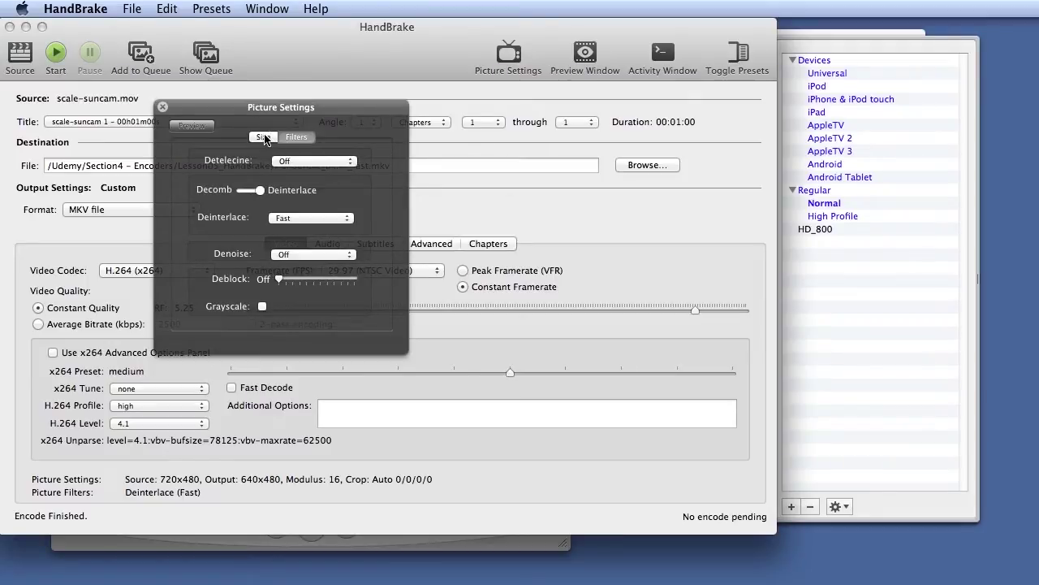
{"action": "left_click", "coordinate": [163, 107]}
Step: View the output preview and the activity log, then close them
{"action": "left_click", "coordinate": [597, 55]}
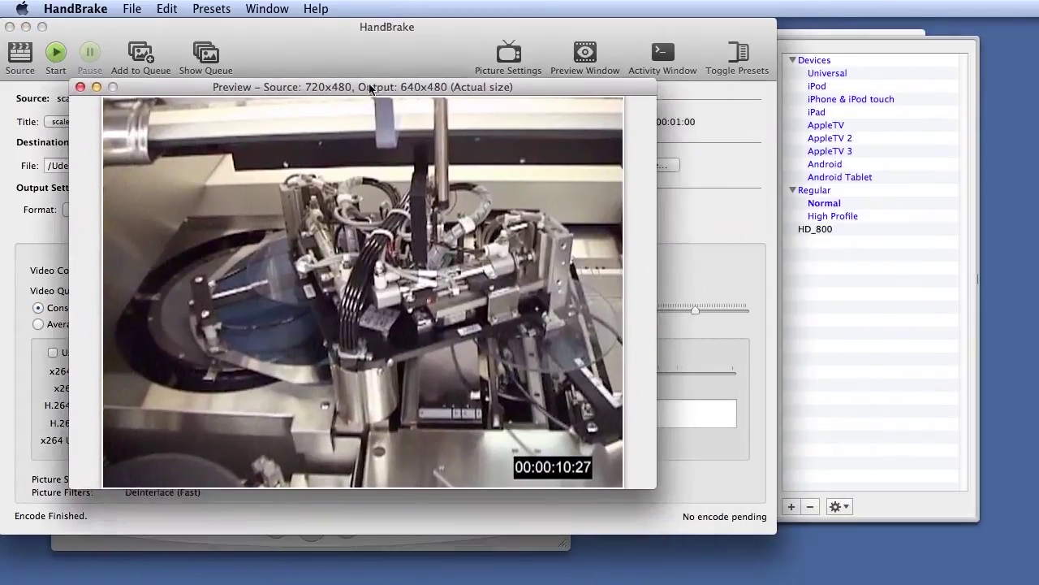
{"action": "left_click_drag", "start_coordinate": [371, 88], "coordinate": [410, 76]}
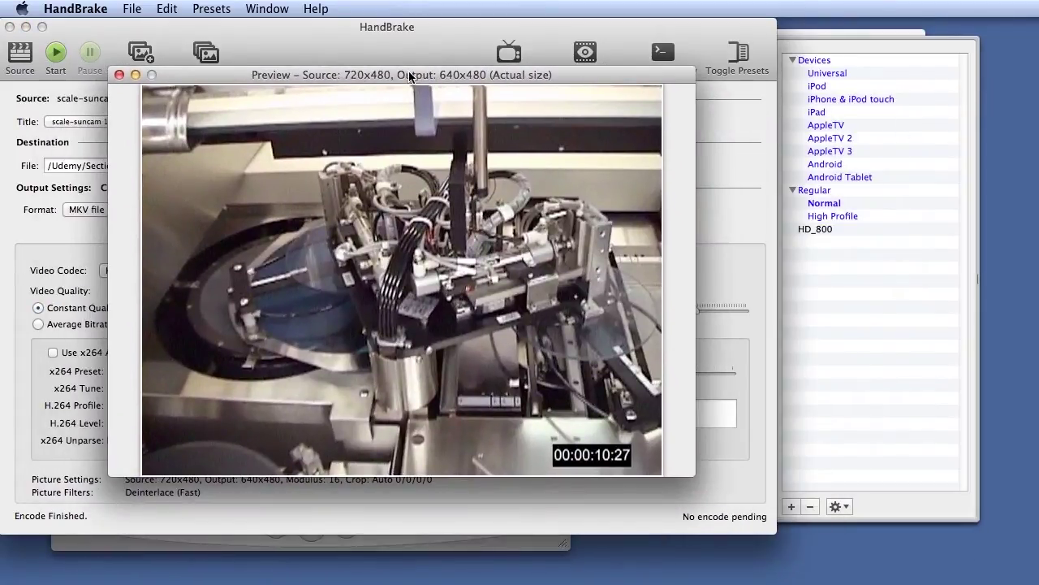
{"action": "left_click", "coordinate": [119, 75]}
{"action": "left_click", "coordinate": [587, 55]}
{"action": "left_click", "coordinate": [119, 75]}
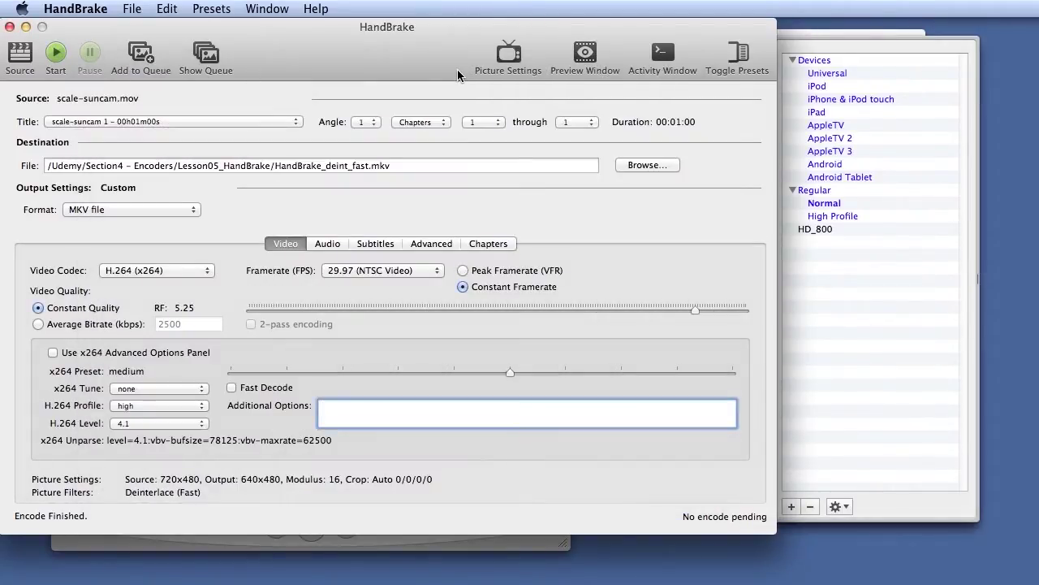
{"action": "left_click", "coordinate": [664, 56]}
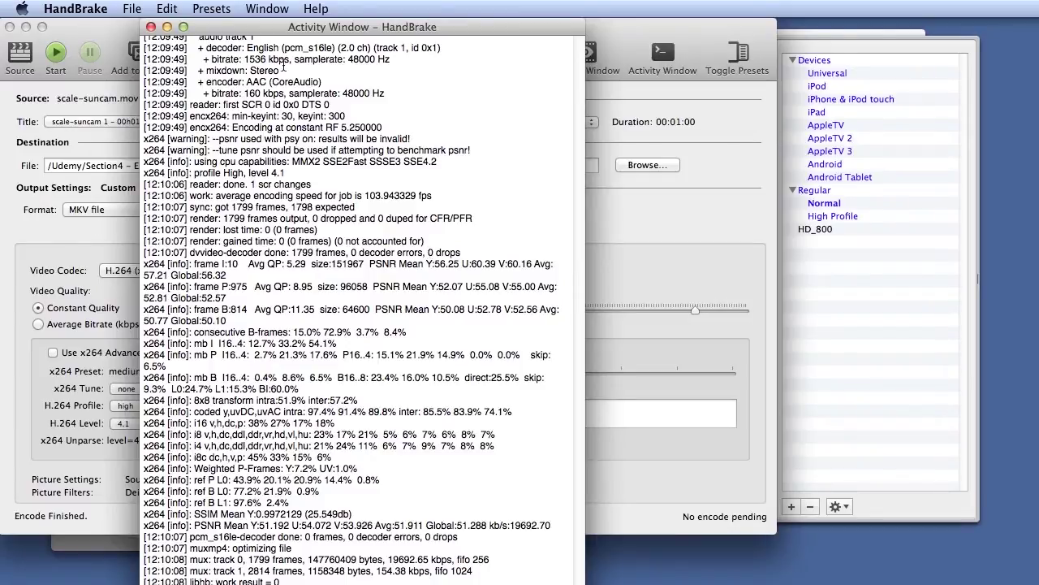
{"action": "left_click", "coordinate": [151, 27]}
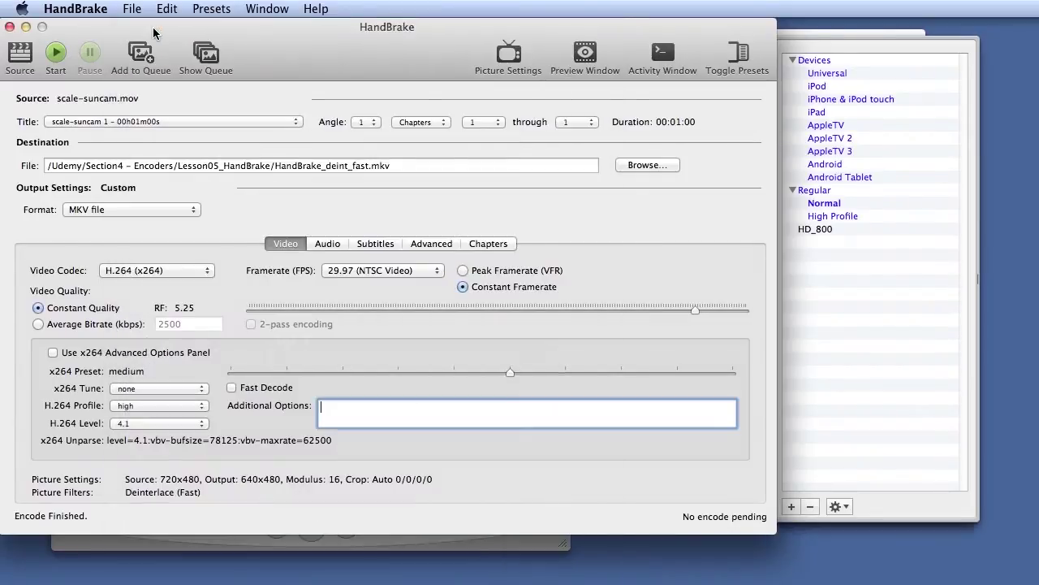
Step: Hide the presets list and load HD.mov from the Test files folder as the source
{"action": "left_click", "coordinate": [742, 53]}
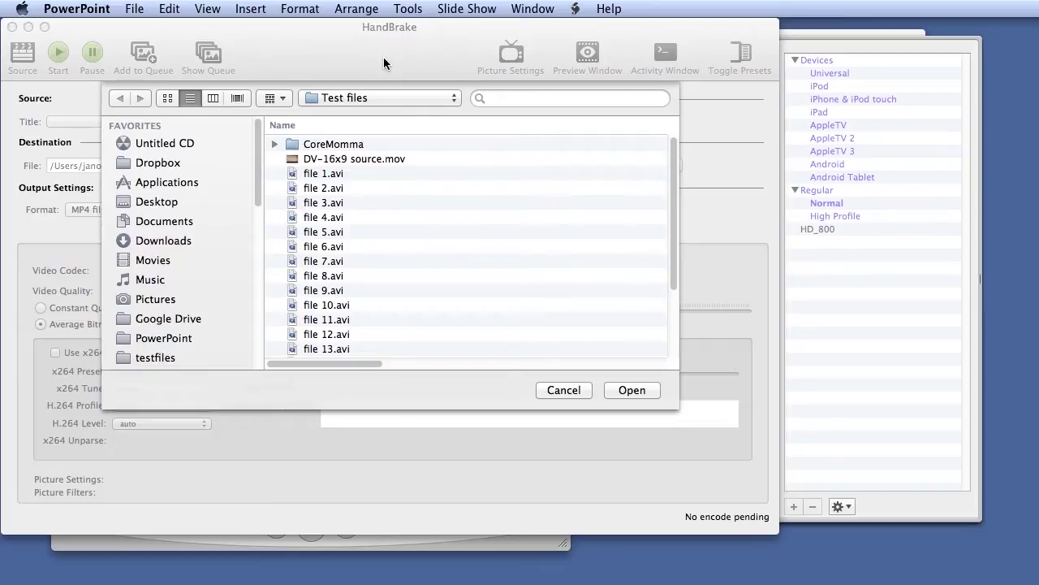
{"action": "left_click", "coordinate": [584, 393]}
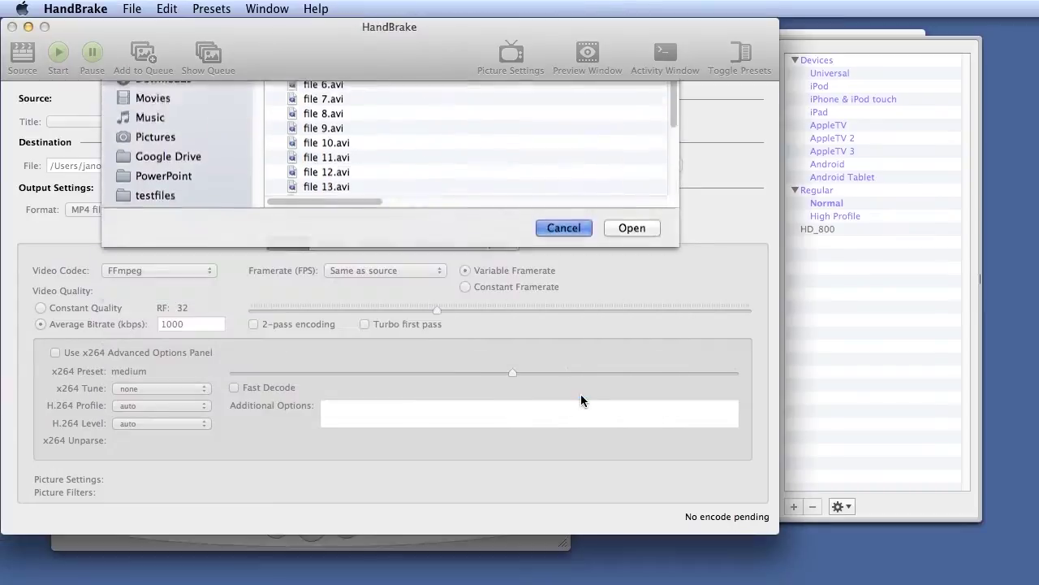
{"action": "left_click", "coordinate": [20, 55]}
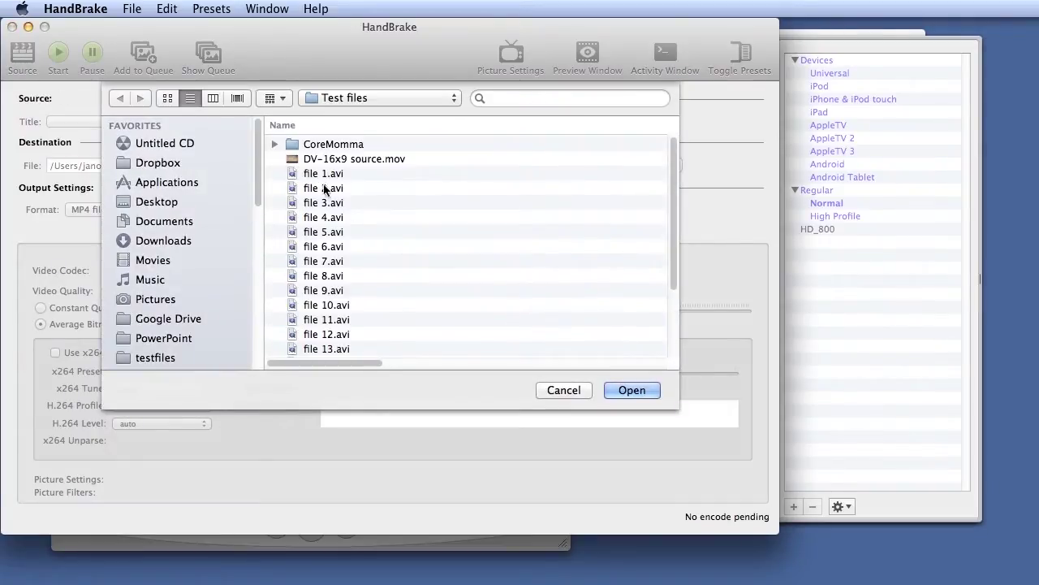
{"action": "scroll", "coordinate": [319, 180], "scroll_direction": "down", "scroll_amount": 4}
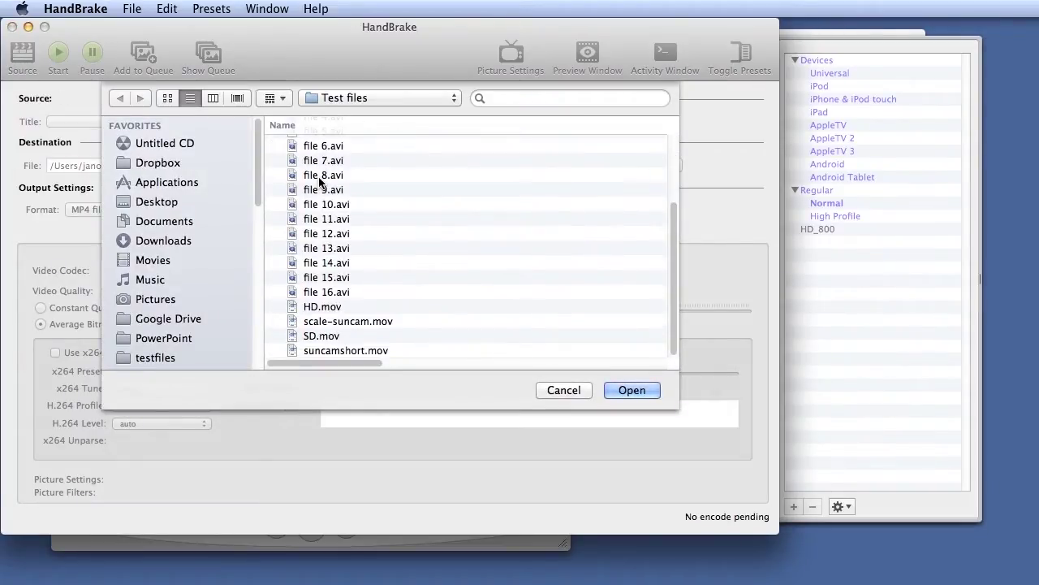
{"action": "left_click", "coordinate": [326, 305]}
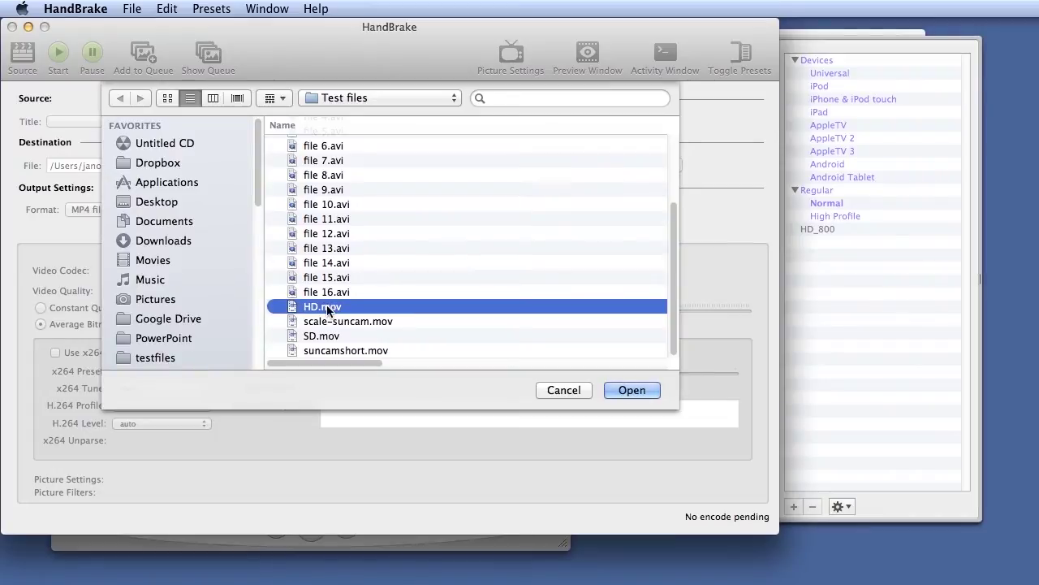
{"action": "left_click", "coordinate": [630, 390]}
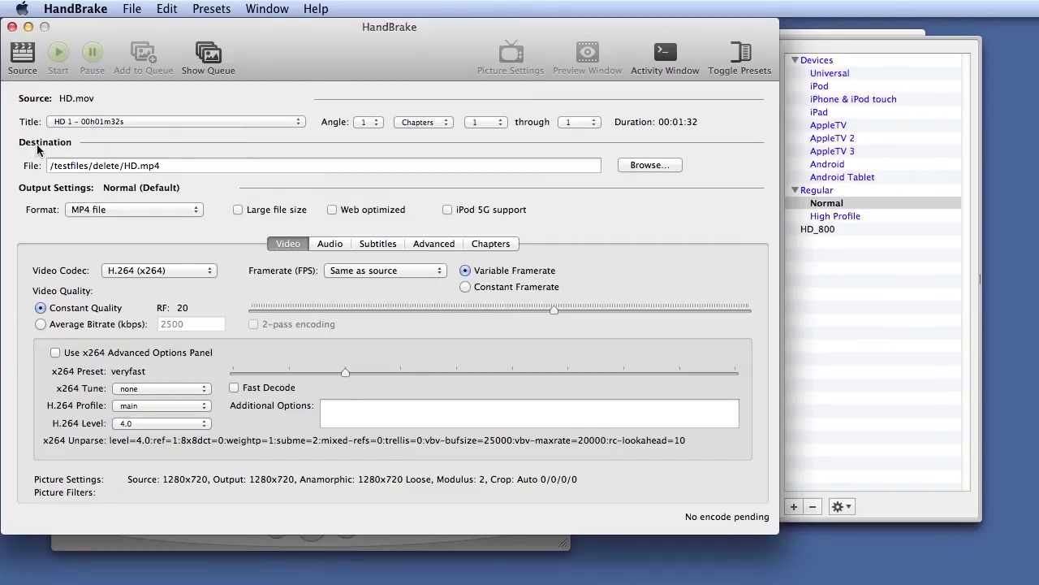
Step: Rename the output to 640x360.mp4 in the delete folder and apply the Normal preset
{"action": "left_click", "coordinate": [661, 168]}
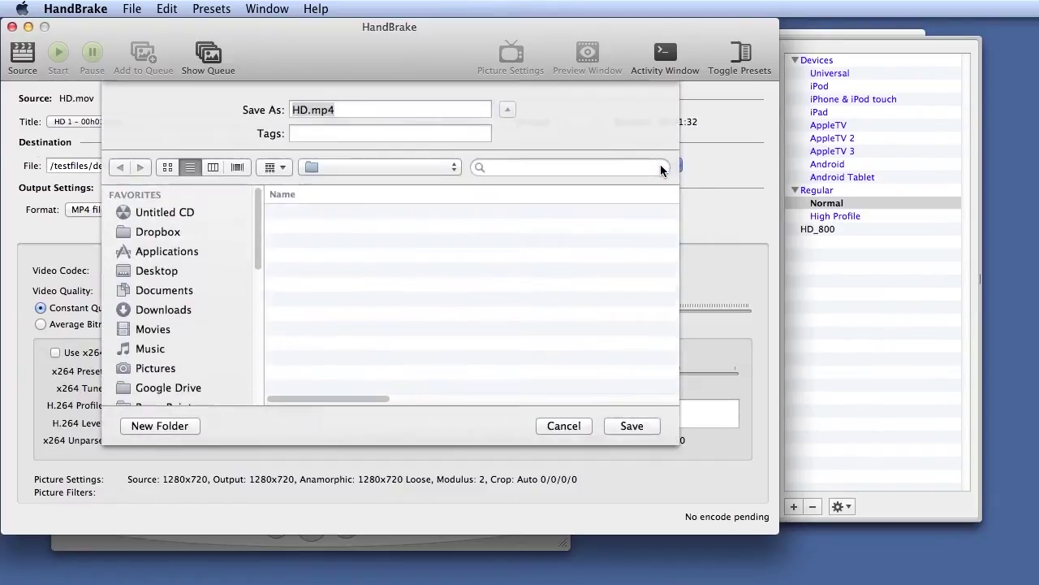
{"action": "double_click", "coordinate": [304, 110]}
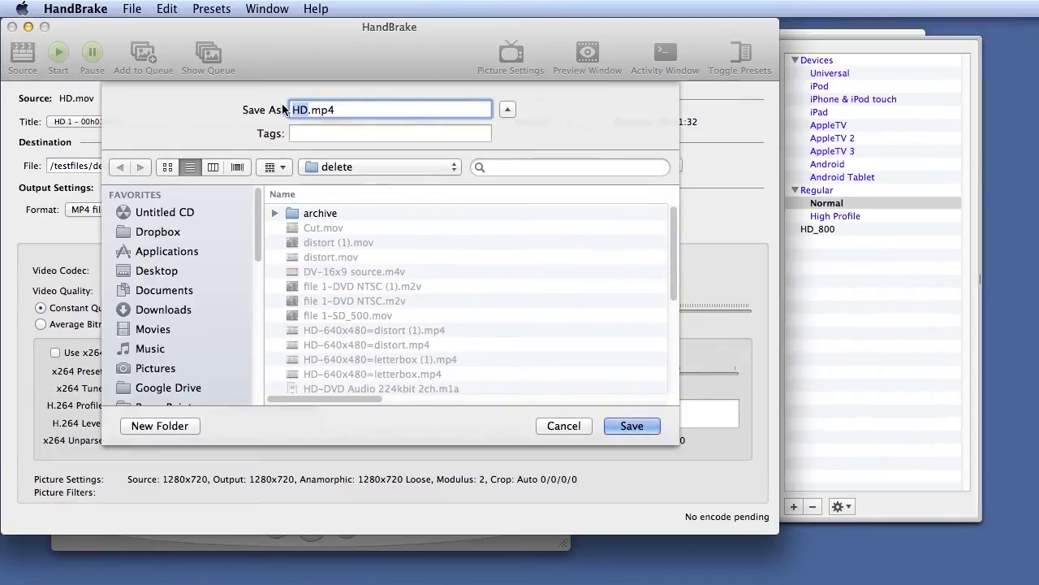
{"action": "type", "text": "640x"}
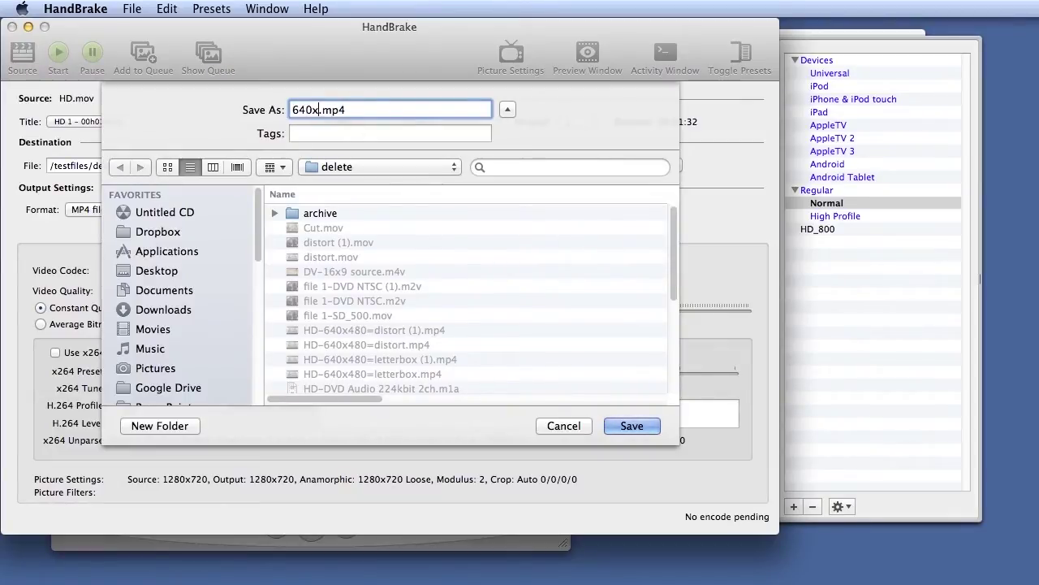
{"action": "type", "text": "360"}
{"action": "left_click", "coordinate": [632, 426]}
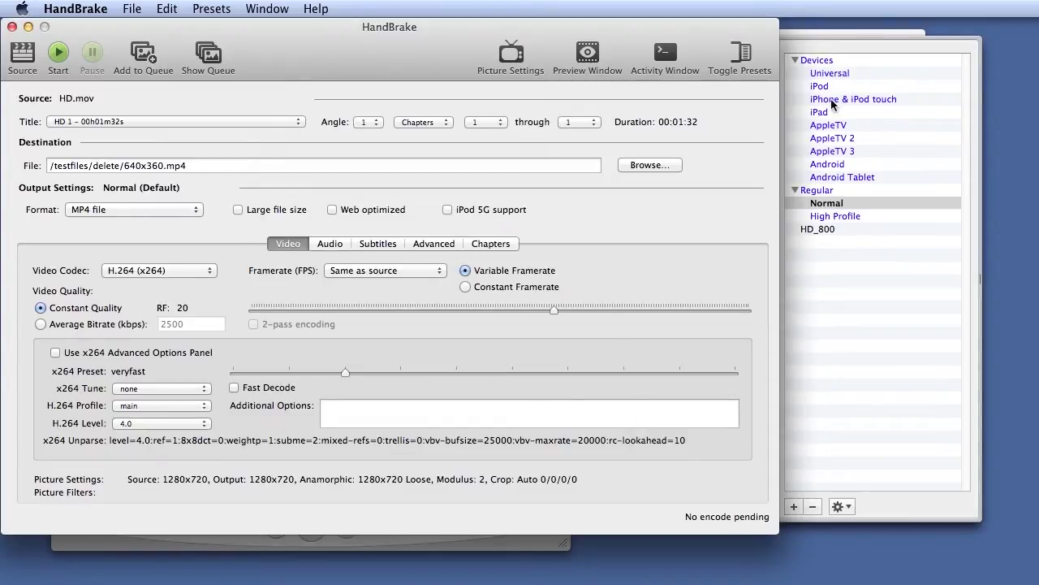
{"action": "left_click", "coordinate": [842, 205]}
{"action": "left_click", "coordinate": [840, 216]}
{"action": "left_click", "coordinate": [827, 204]}
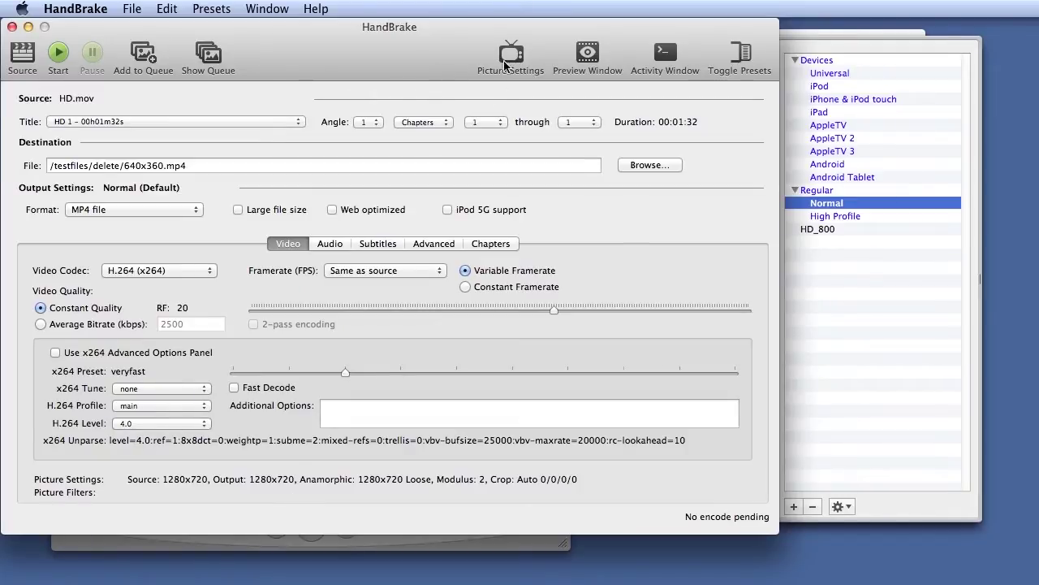
{"action": "left_click_drag", "start_coordinate": [513, 64], "coordinate": [553, 63]}
Step: Bring up the picture settings beside a preview of HD.mov and set modulus 16
{"action": "left_click", "coordinate": [551, 57]}
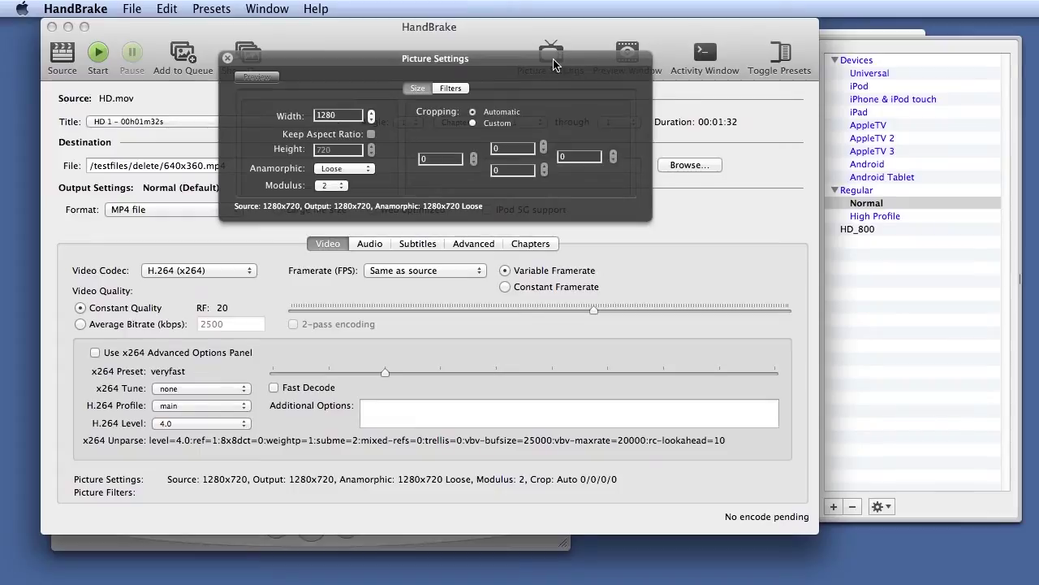
{"action": "left_click_drag", "start_coordinate": [510, 61], "coordinate": [324, 32]}
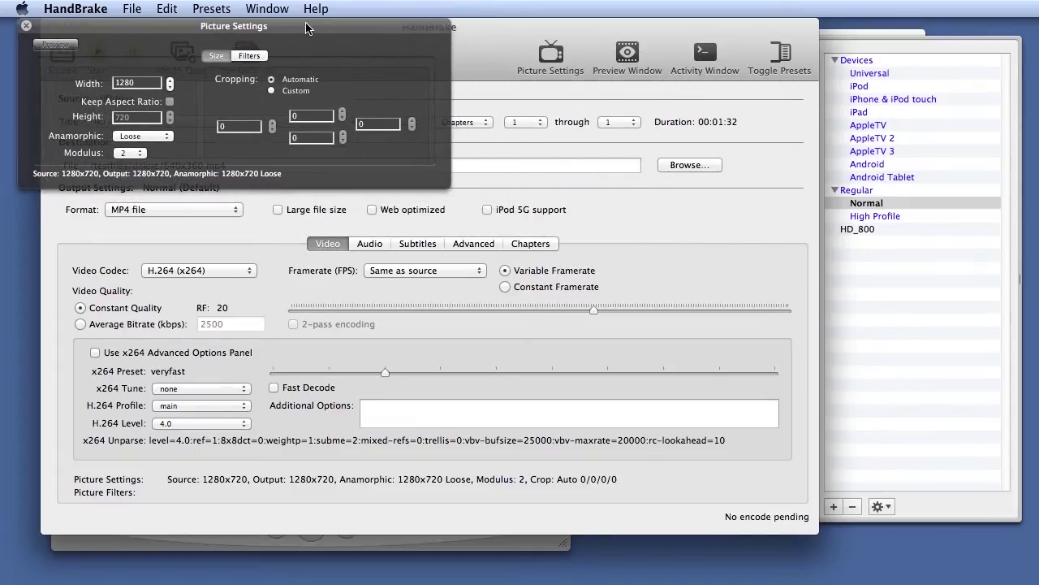
{"action": "left_click_drag", "start_coordinate": [307, 29], "coordinate": [302, 30]}
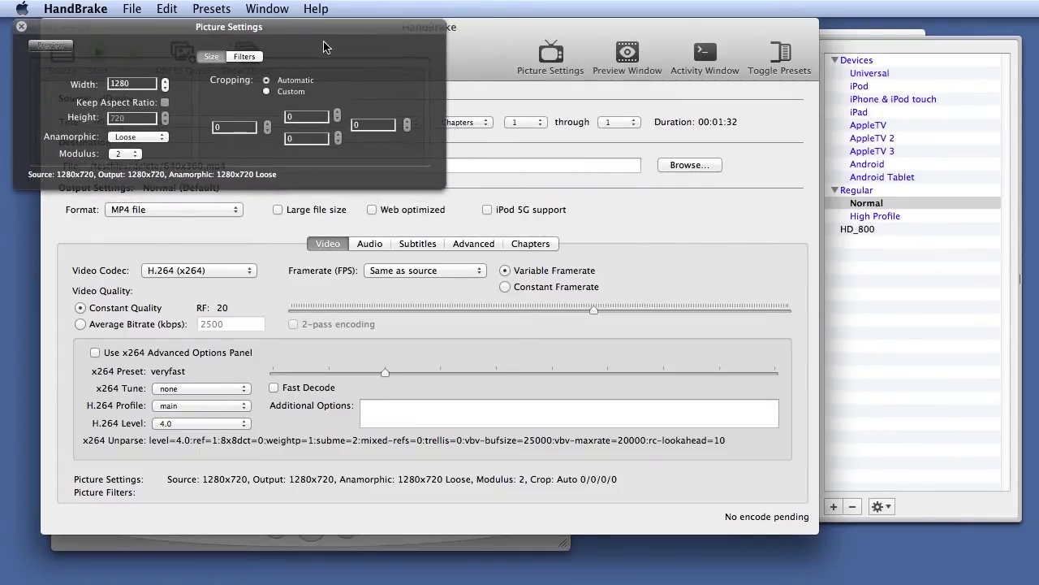
{"action": "left_click", "coordinate": [628, 55]}
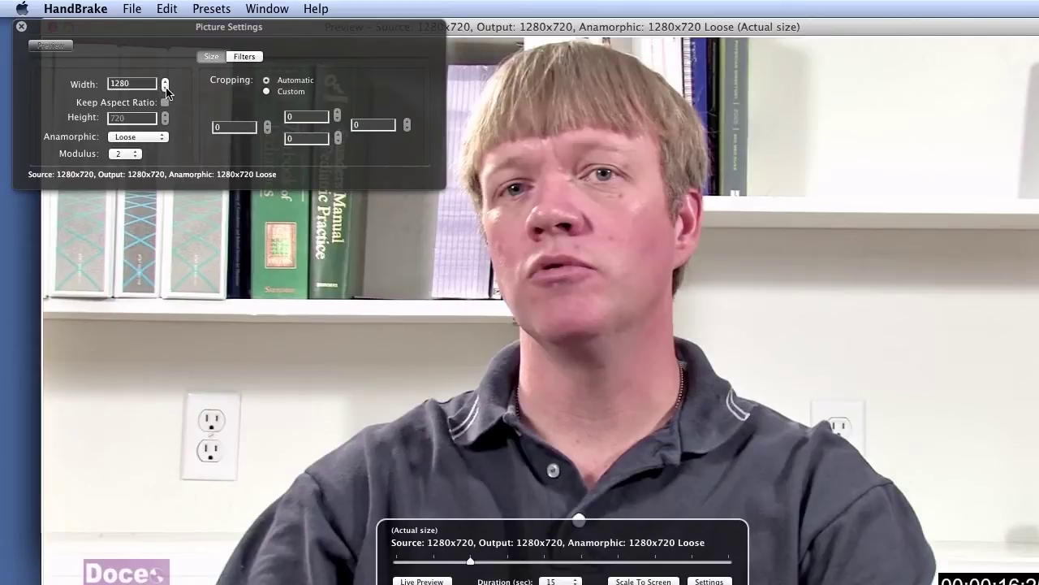
{"action": "left_click", "coordinate": [120, 154]}
{"action": "left_click", "coordinate": [123, 124]}
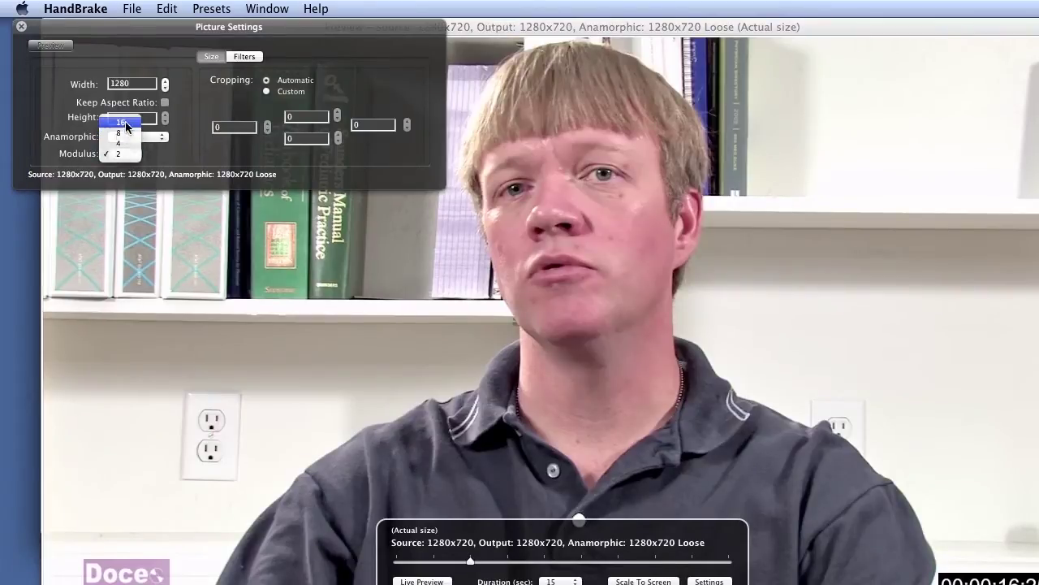
Step: Step the output width down from 1280 toward 640
{"action": "left_click", "coordinate": [165, 89]}
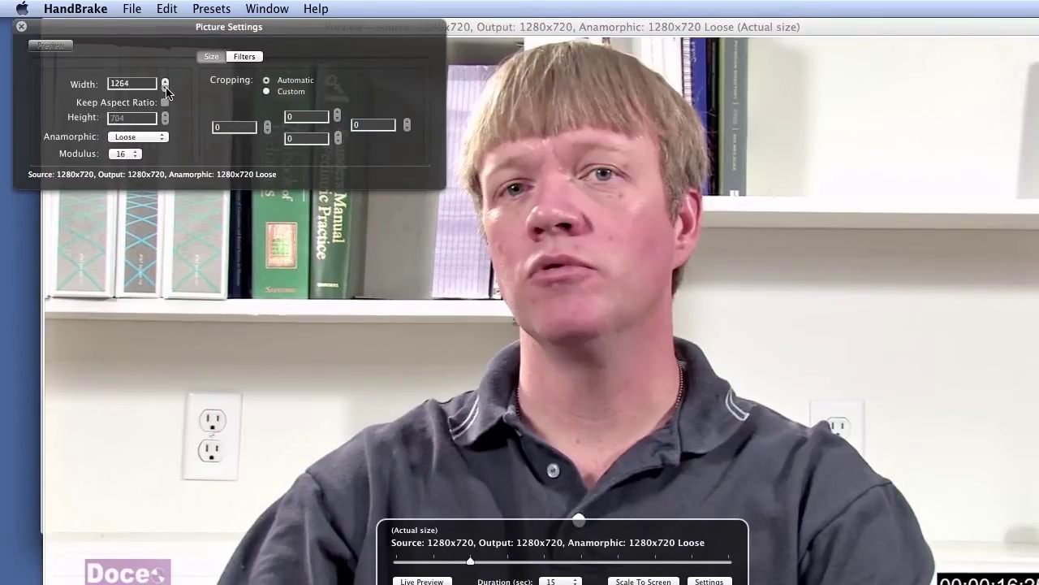
{"action": "left_click", "coordinate": [165, 88]}
{"action": "left_click", "coordinate": [165, 89]}
{"action": "left_click", "coordinate": [165, 88]}
{"action": "left_click", "coordinate": [166, 89]}
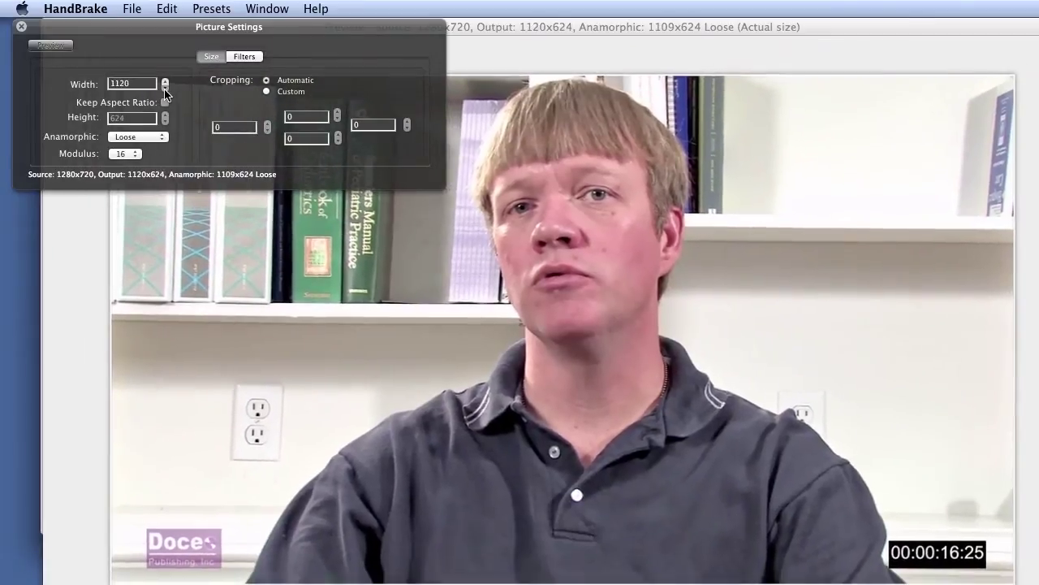
{"action": "left_click", "coordinate": [166, 88]}
{"action": "left_click", "coordinate": [166, 88]}
{"action": "left_click", "coordinate": [166, 88]}
{"action": "left_click", "coordinate": [166, 89]}
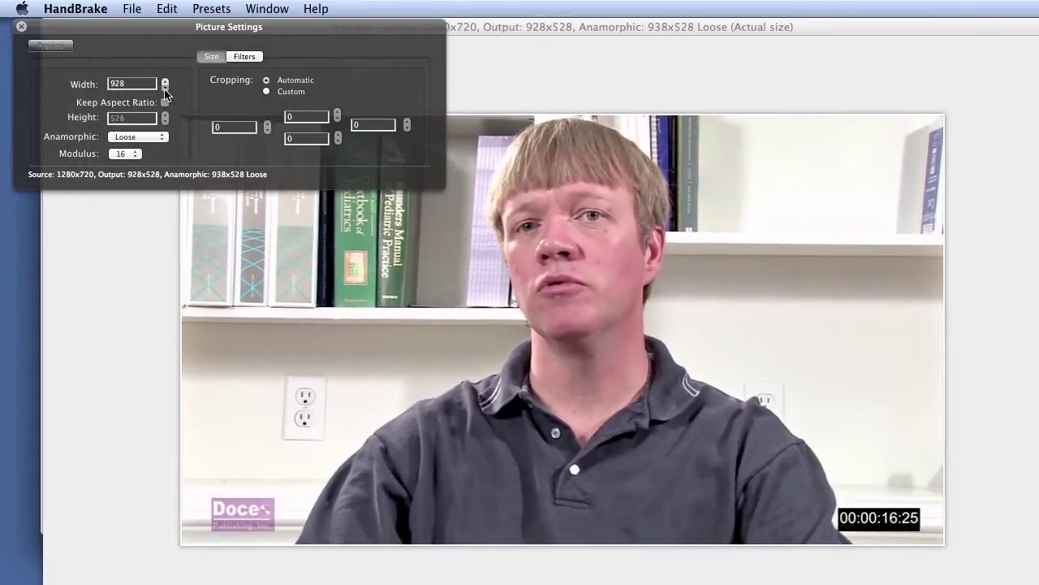
{"action": "left_click", "coordinate": [165, 89]}
{"action": "left_click", "coordinate": [166, 89]}
{"action": "left_click", "coordinate": [166, 88]}
{"action": "left_click", "coordinate": [166, 89]}
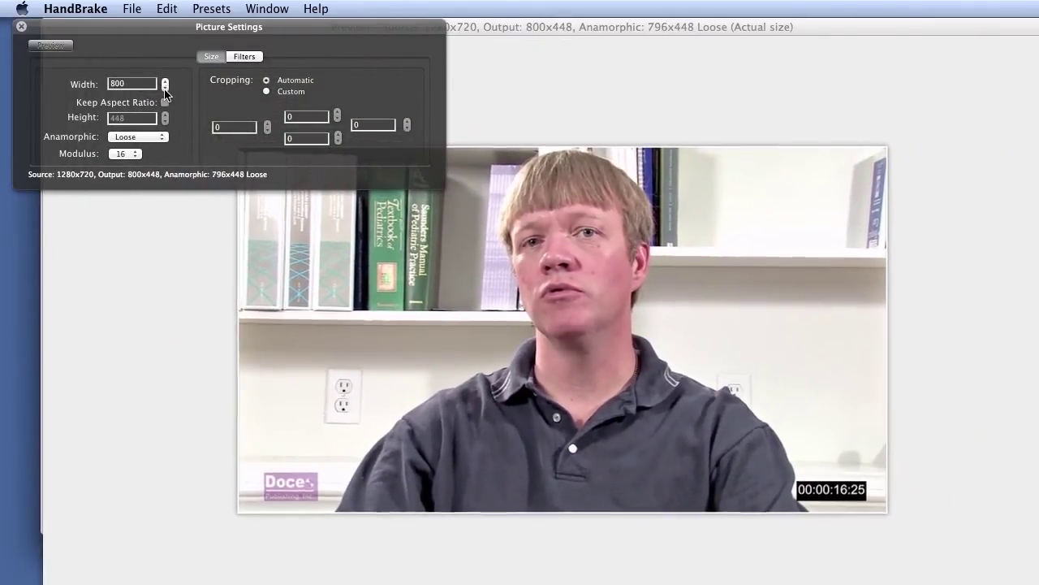
{"action": "left_click", "coordinate": [166, 88]}
{"action": "left_click", "coordinate": [165, 89]}
{"action": "left_click", "coordinate": [166, 89]}
{"action": "left_click", "coordinate": [166, 89]}
{"action": "left_click", "coordinate": [165, 88]}
{"action": "left_click", "coordinate": [166, 88]}
{"action": "left_click", "coordinate": [165, 88]}
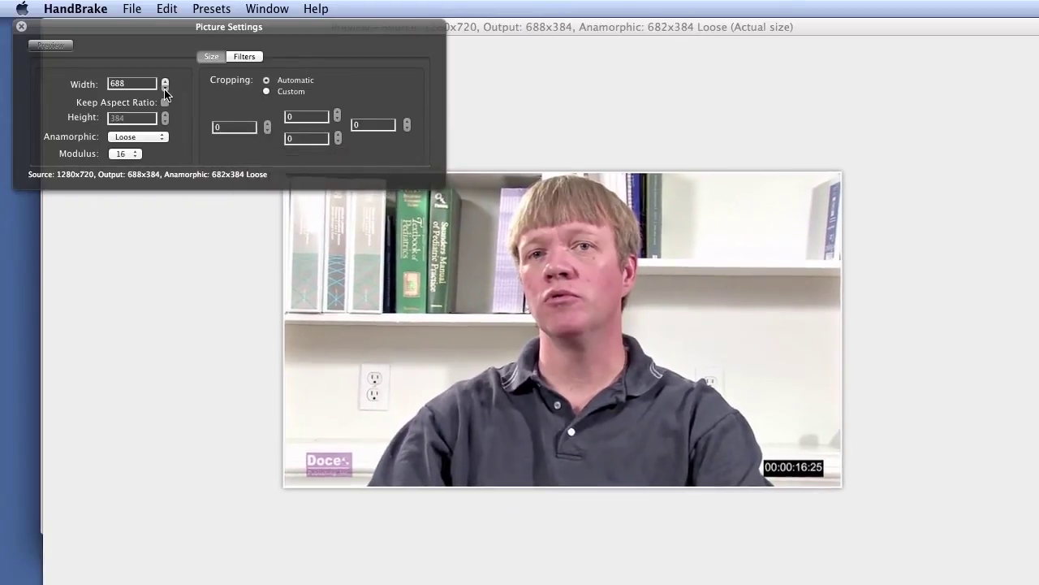
{"action": "left_click", "coordinate": [165, 89]}
{"action": "left_click", "coordinate": [166, 88]}
{"action": "left_click", "coordinate": [166, 89]}
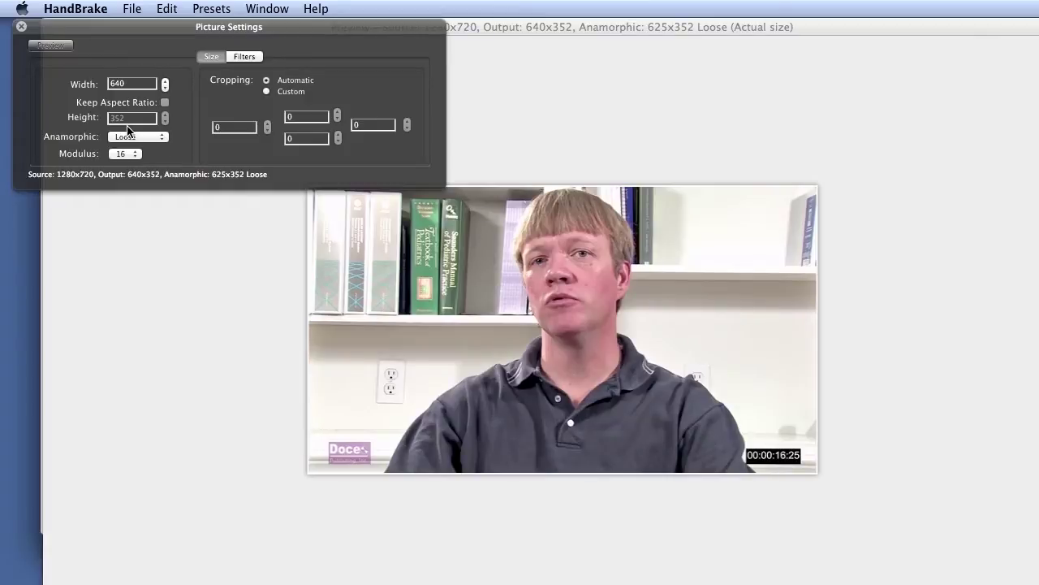
Step: Set modulus to 4 for an exact 640x360 output and close the picture settings
{"action": "left_click", "coordinate": [128, 153]}
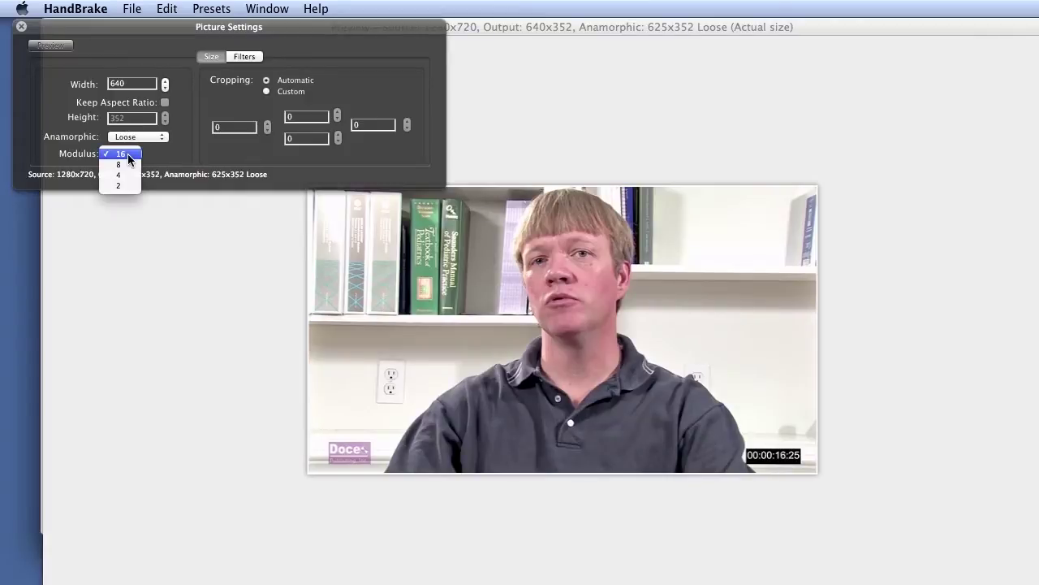
{"action": "left_click", "coordinate": [128, 172]}
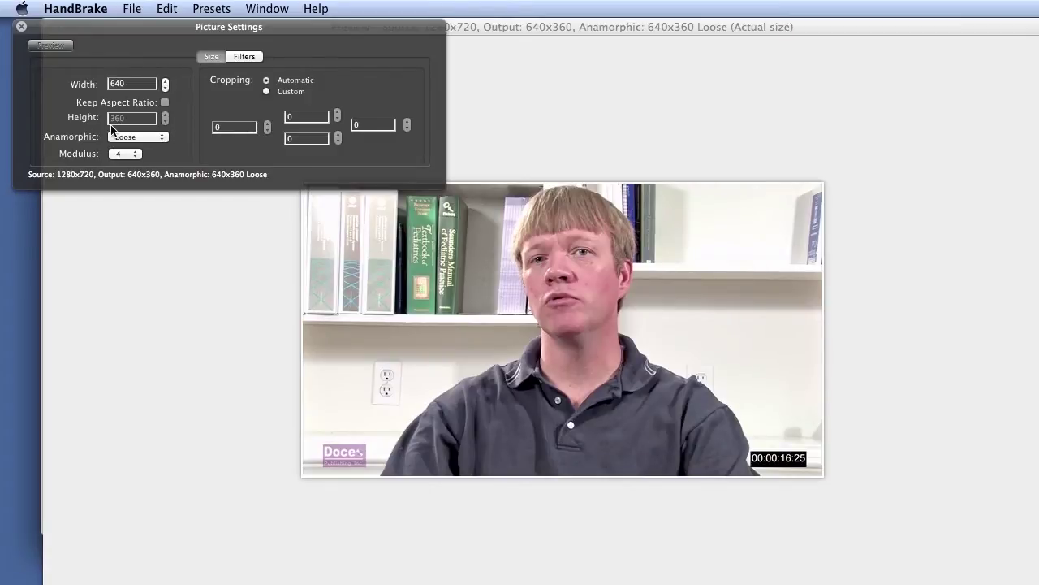
{"action": "left_click", "coordinate": [21, 26]}
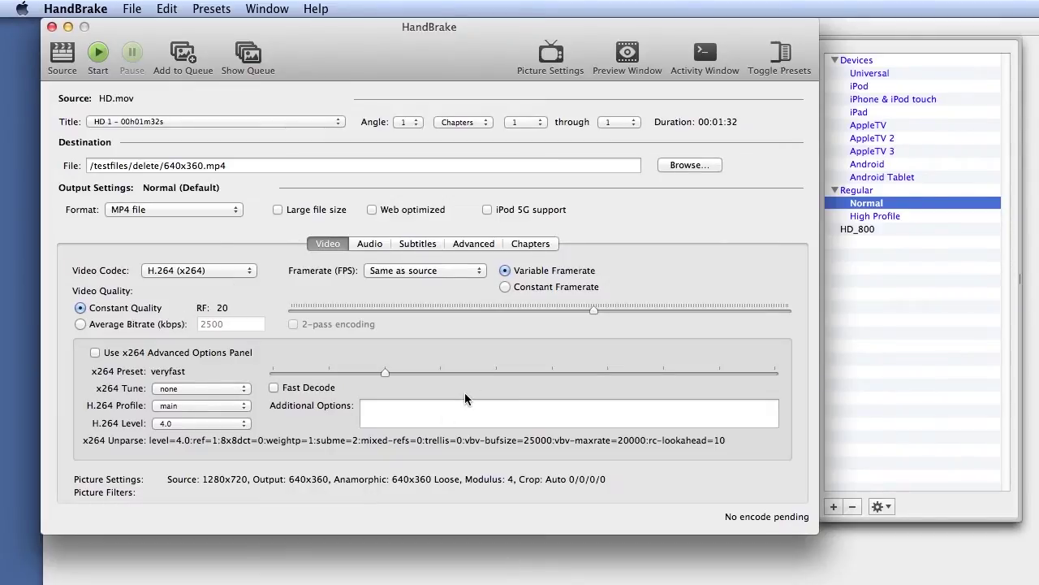
Step: On the Audio tab, set track 1 to 128 kbps, keeping Auto sample rate and AAC (CoreAudio)
{"action": "left_click", "coordinate": [371, 246]}
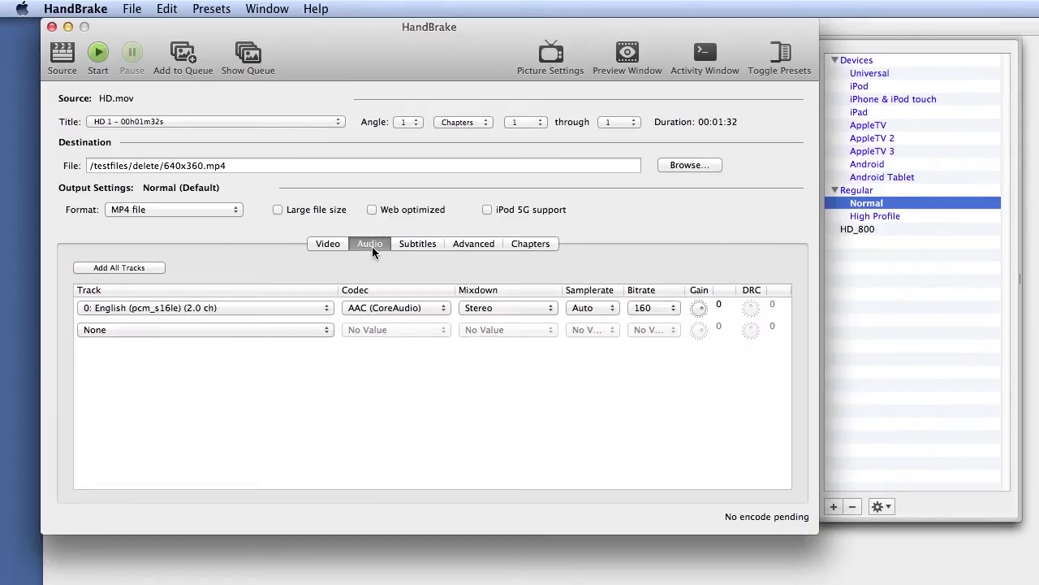
{"action": "left_click", "coordinate": [652, 308]}
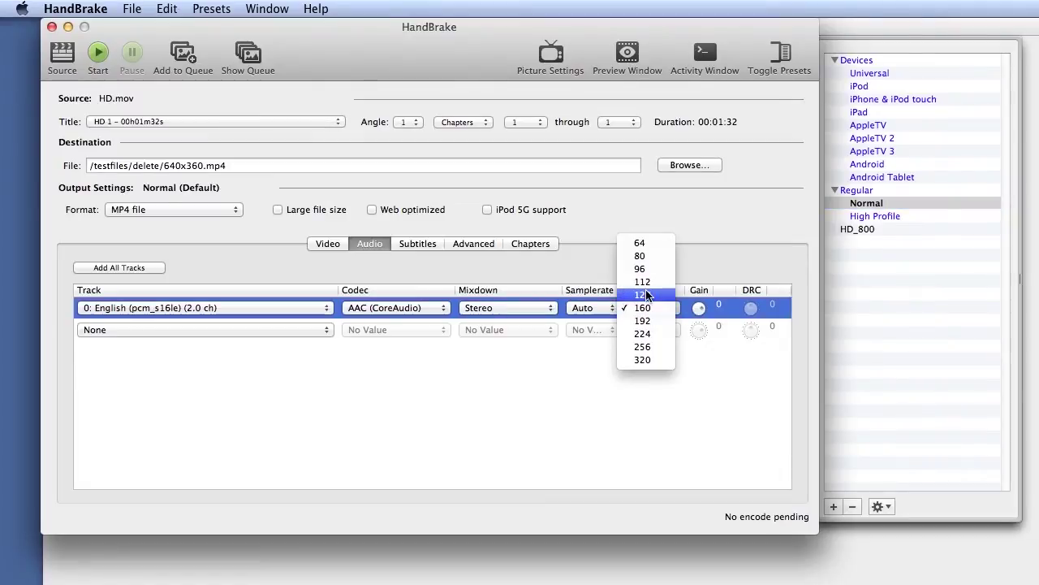
{"action": "left_click", "coordinate": [643, 294]}
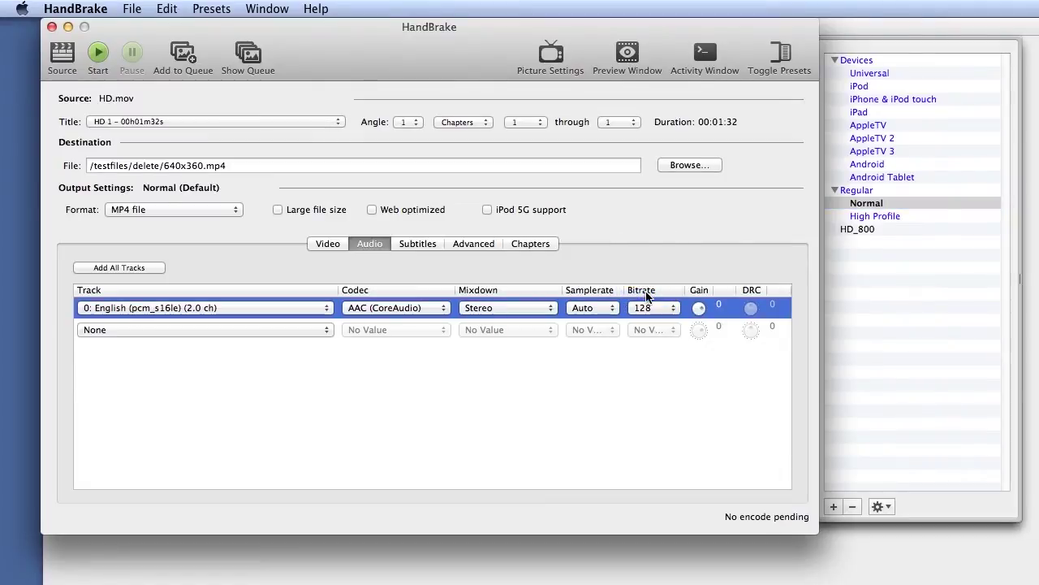
{"action": "left_click", "coordinate": [588, 310]}
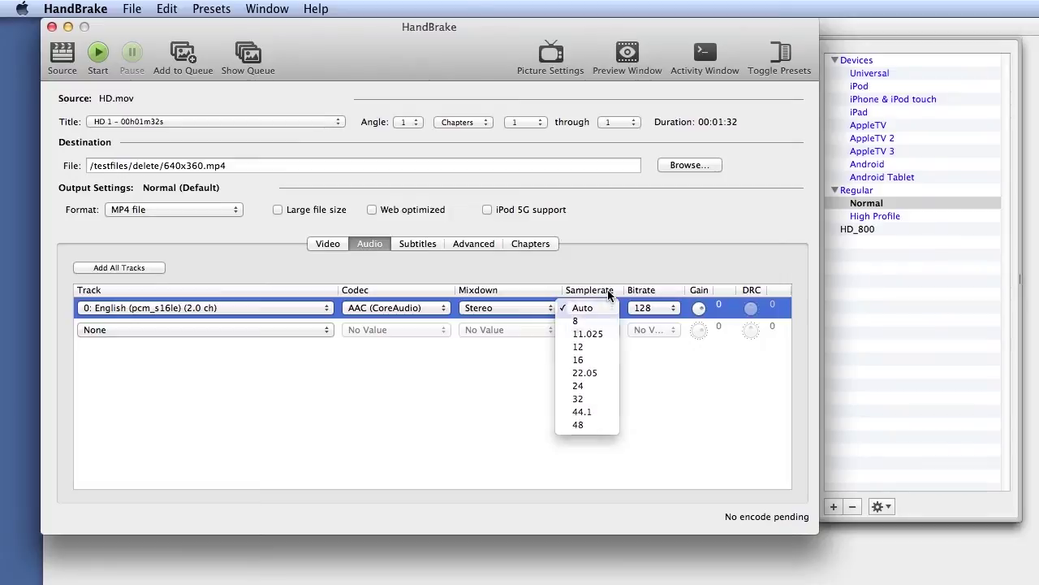
{"action": "left_click", "coordinate": [609, 294]}
{"action": "left_click", "coordinate": [412, 308]}
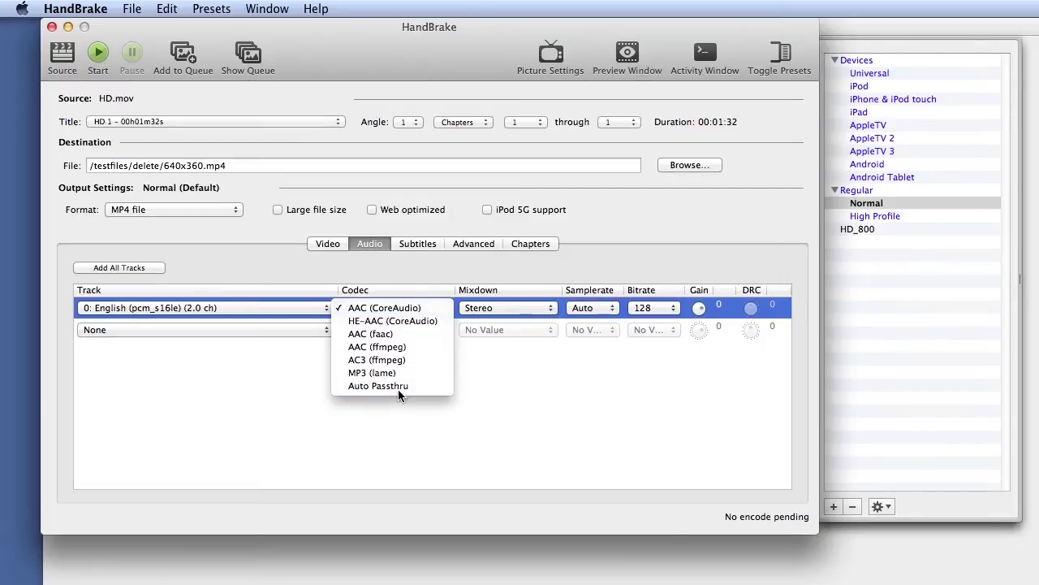
{"action": "left_click", "coordinate": [398, 313]}
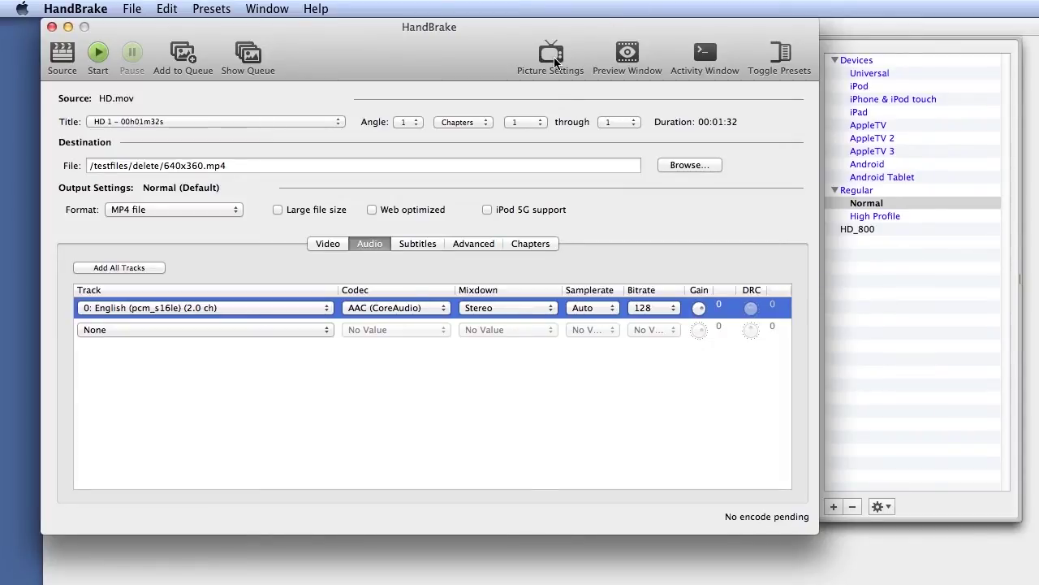
{"action": "left_click", "coordinate": [626, 55]}
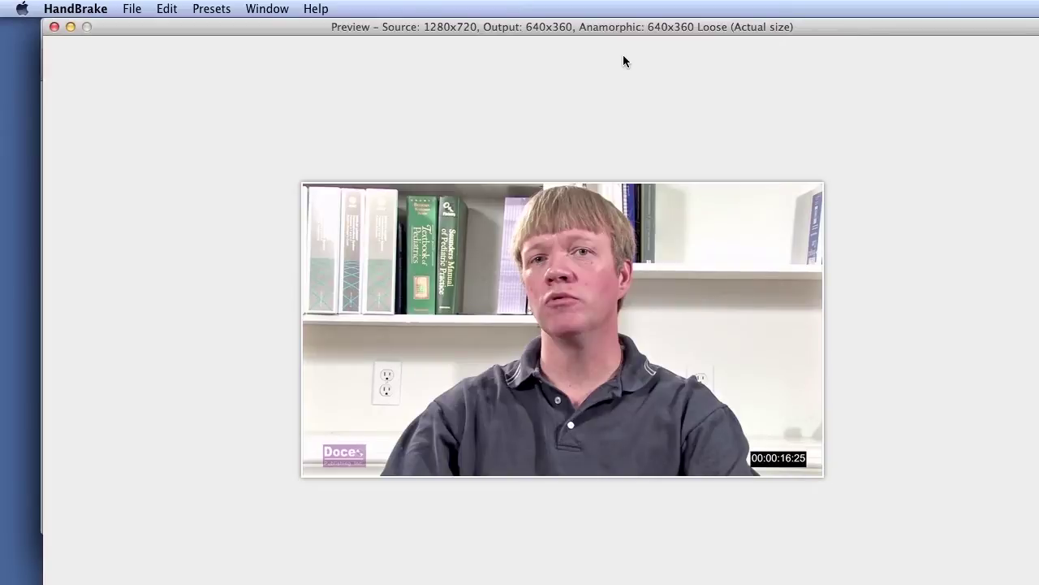
{"action": "mouse_move", "coordinate": [631, 86]}
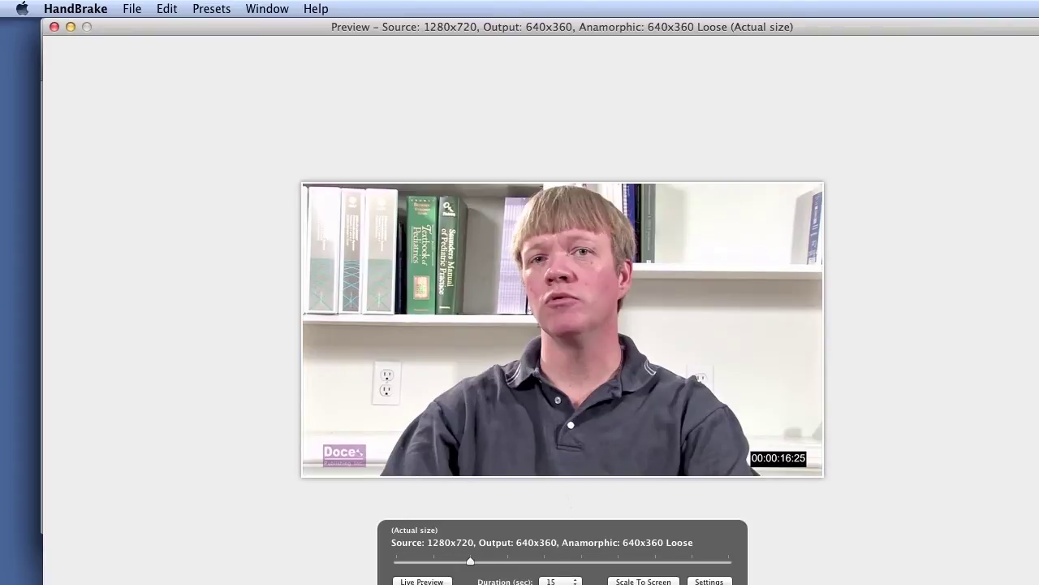
{"action": "left_click", "coordinate": [421, 582]}
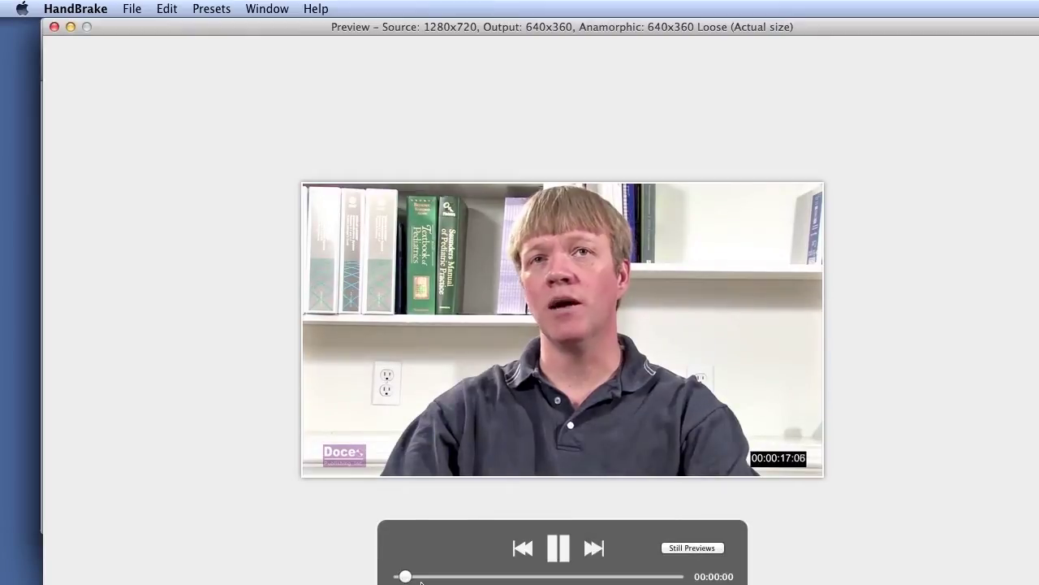
{"action": "left_click", "coordinate": [560, 549]}
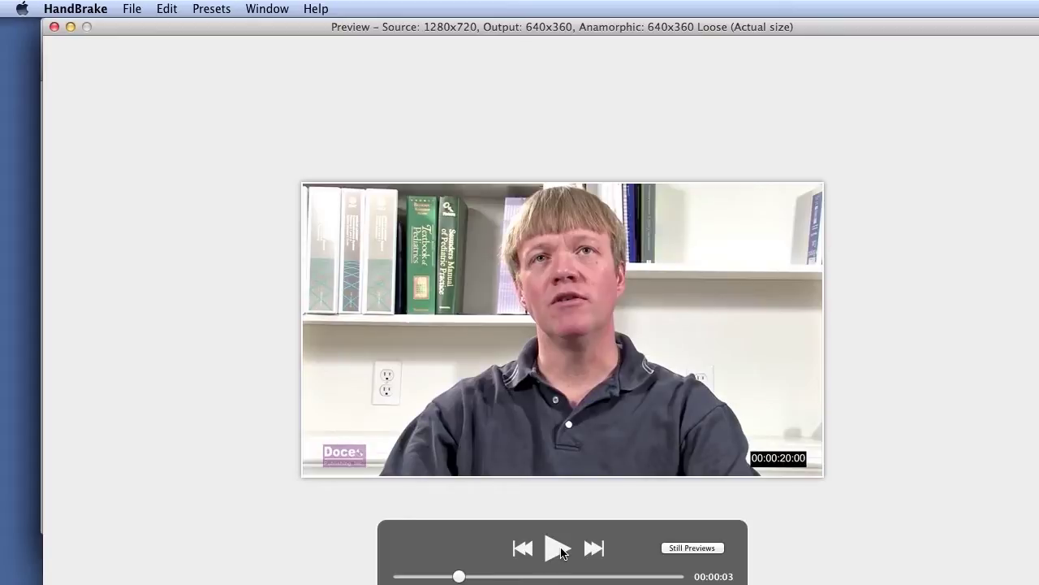
{"action": "left_click", "coordinate": [54, 27]}
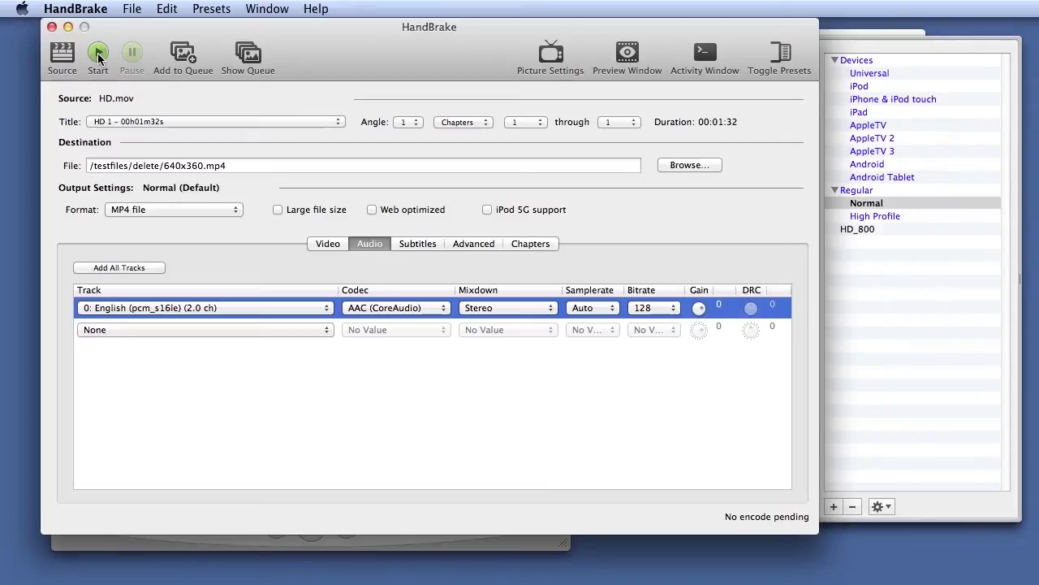
Step: Queue and run the HD.mov encode, then reveal 640x360.mp4 in Finder
{"action": "left_click", "coordinate": [185, 54]}
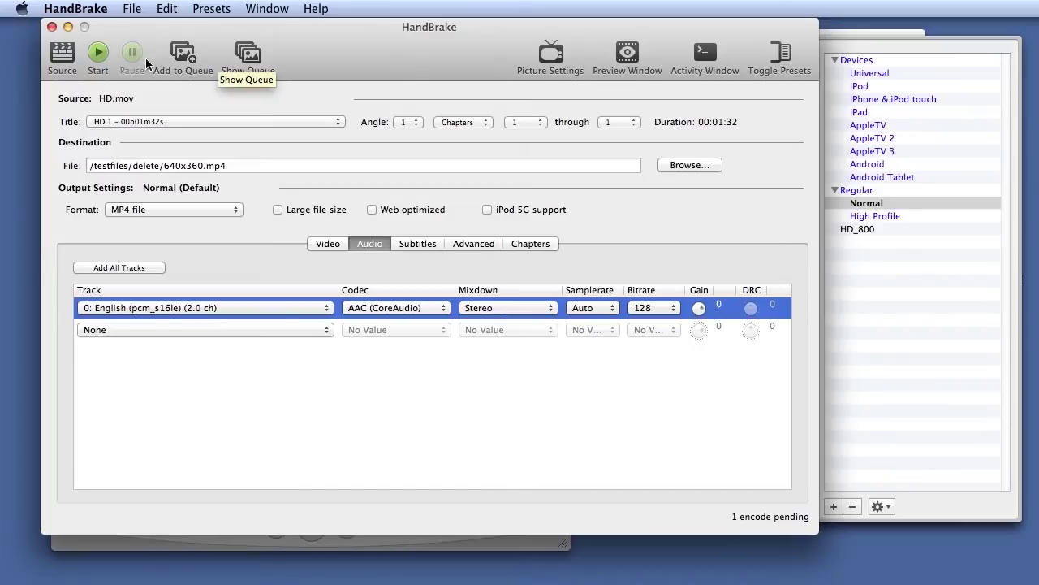
{"action": "left_click", "coordinate": [249, 55]}
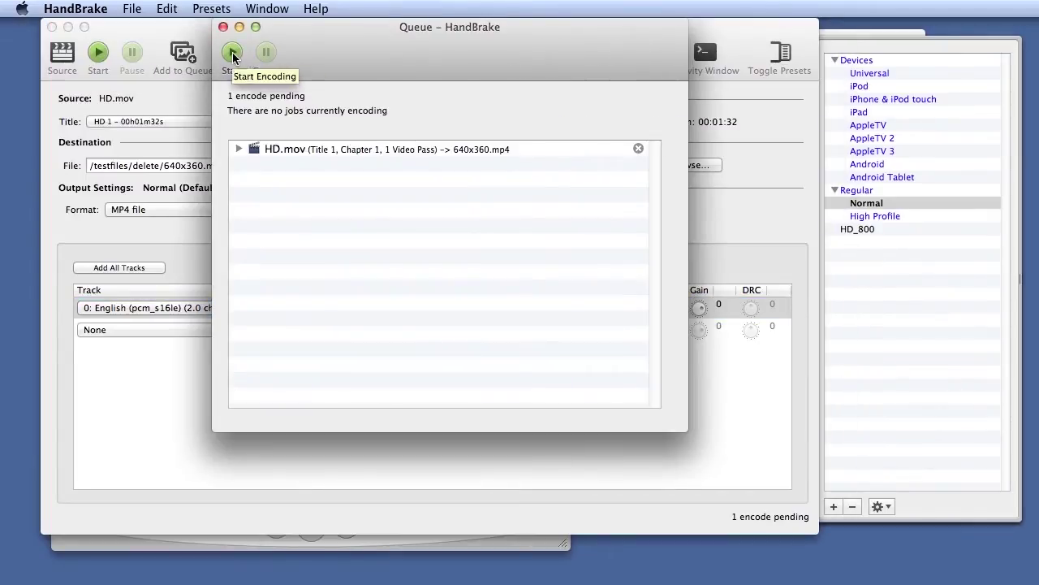
{"action": "left_click", "coordinate": [232, 53]}
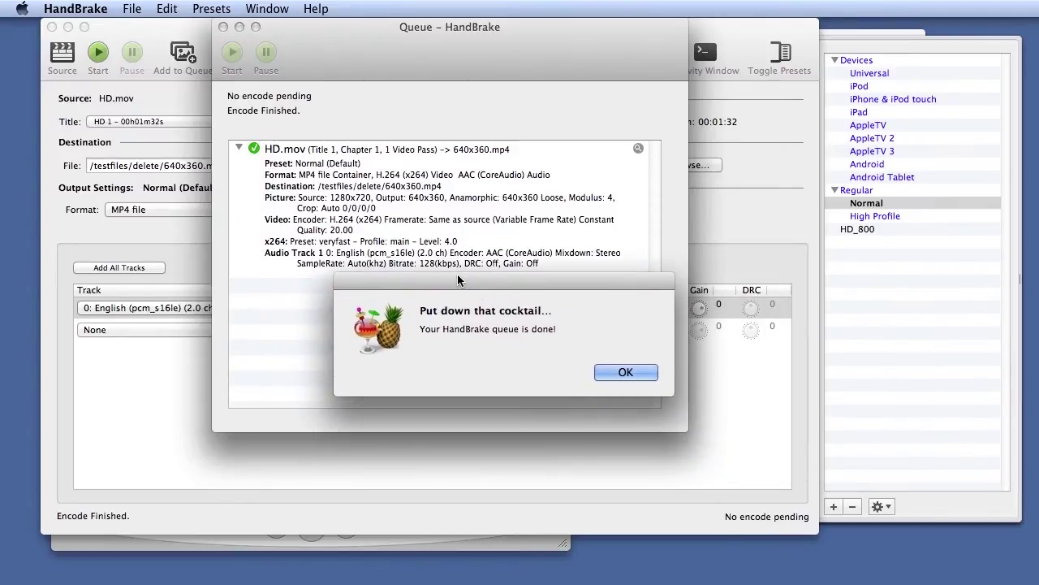
{"action": "left_click", "coordinate": [622, 373]}
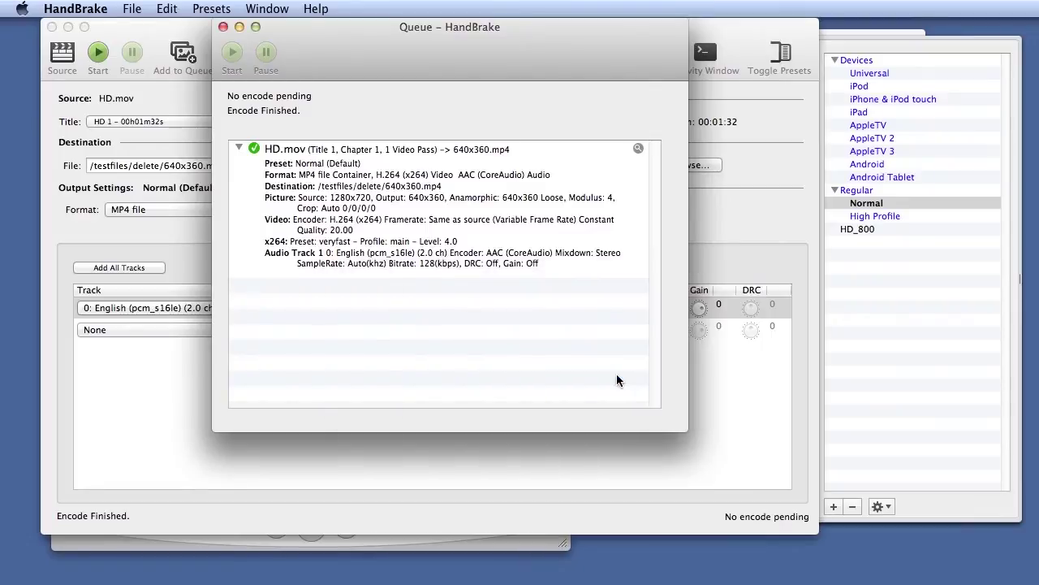
{"action": "left_click", "coordinate": [240, 149]}
{"action": "left_click", "coordinate": [638, 149]}
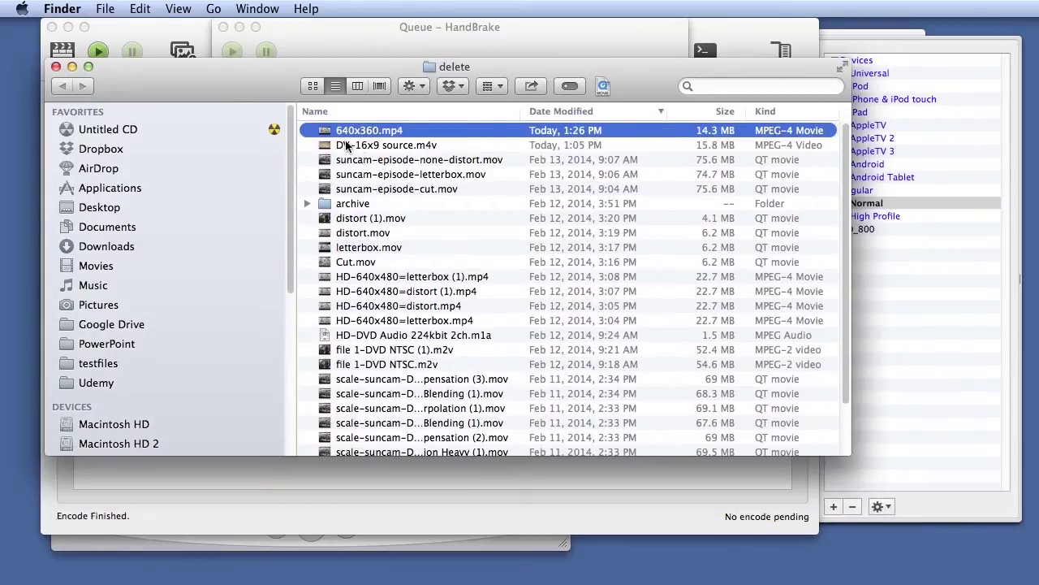
Step: Play 640x360.mp4 from the delete folder in QuickTime Player
{"action": "double_click", "coordinate": [329, 133]}
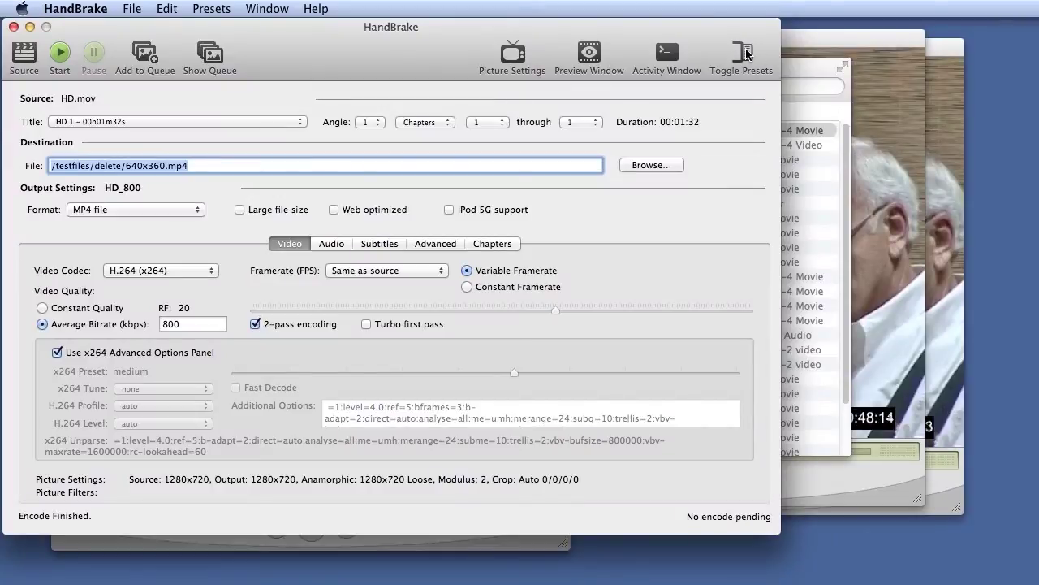
Step: From the Universal group in the presets list, apply the iPod preset (320x180, RF 22)
{"action": "left_click", "coordinate": [743, 54]}
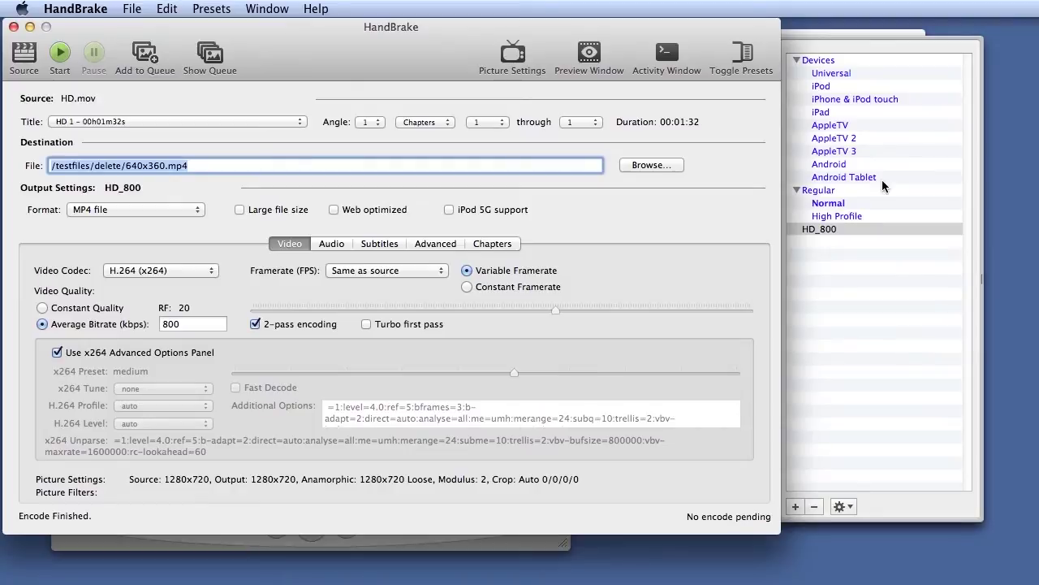
{"action": "left_click", "coordinate": [821, 76]}
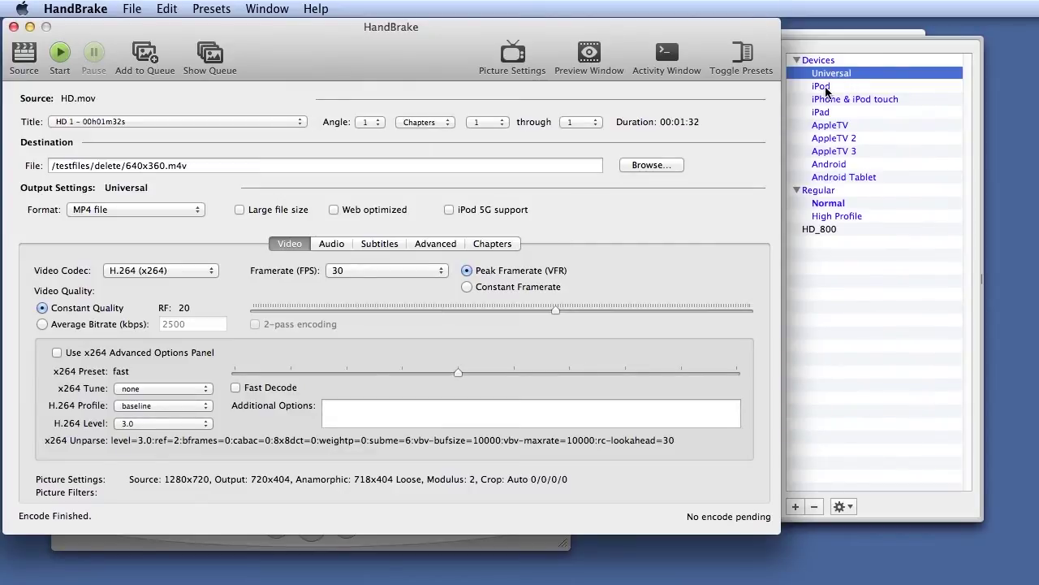
{"action": "mouse_move", "coordinate": [826, 91]}
{"action": "double_click", "coordinate": [814, 87]}
{"action": "key", "text": "Escape"}
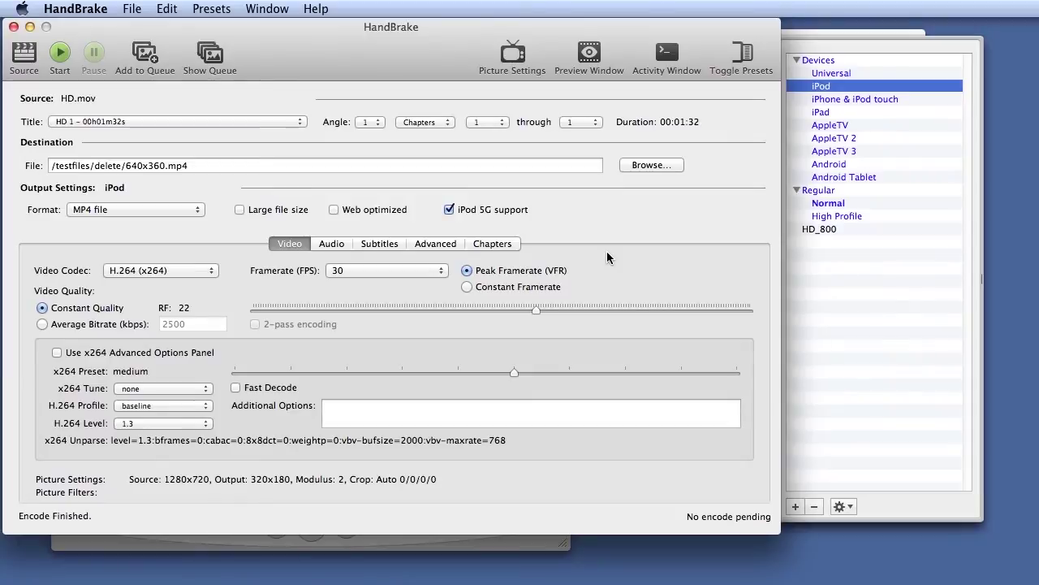
{"action": "left_click", "coordinate": [794, 506]}
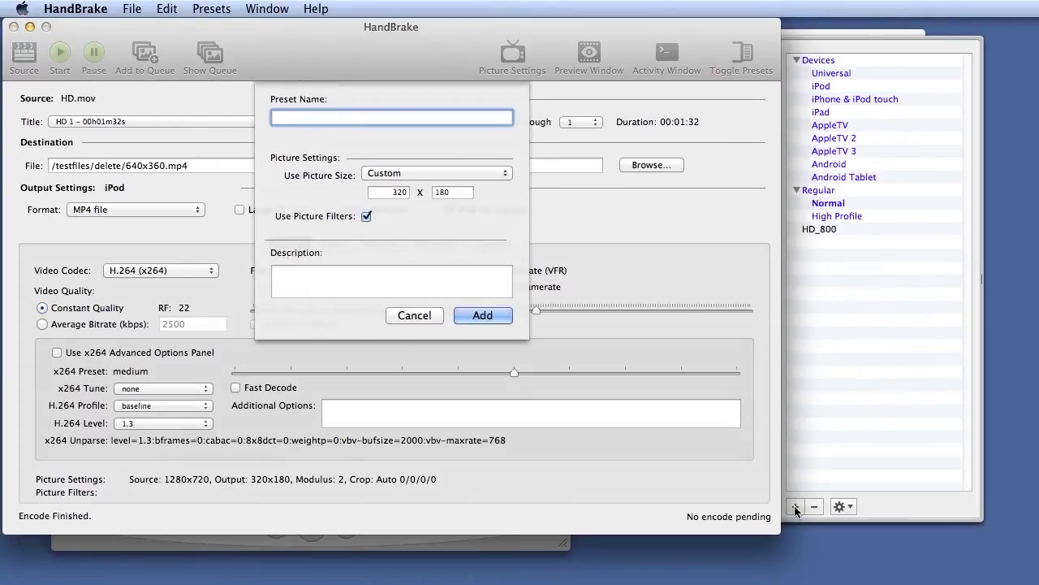
{"action": "type", "text": "Jans saved preset"}
{"action": "left_click", "coordinate": [436, 281]}
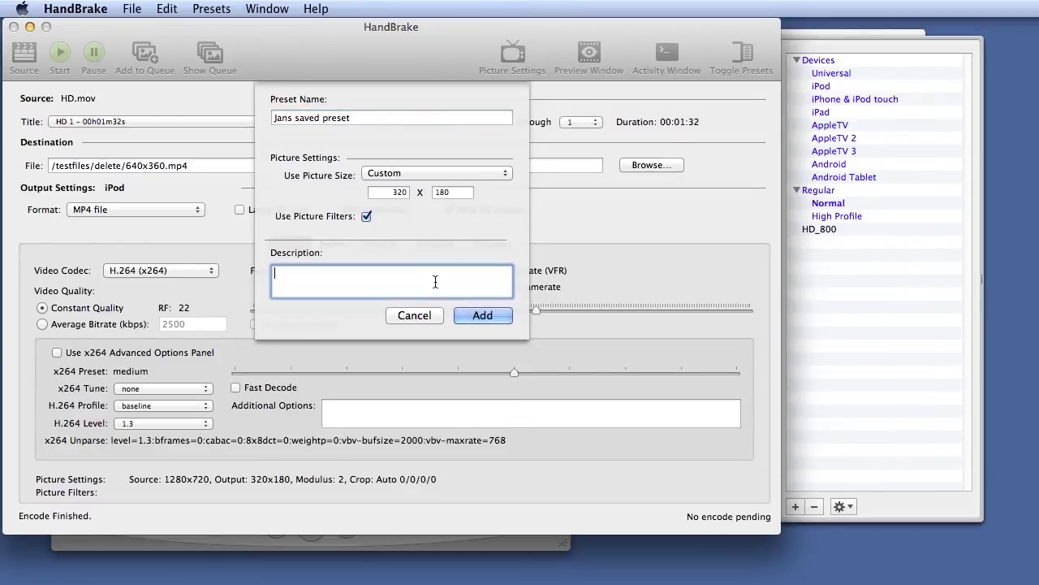
{"action": "type", "text": "Preset for "}
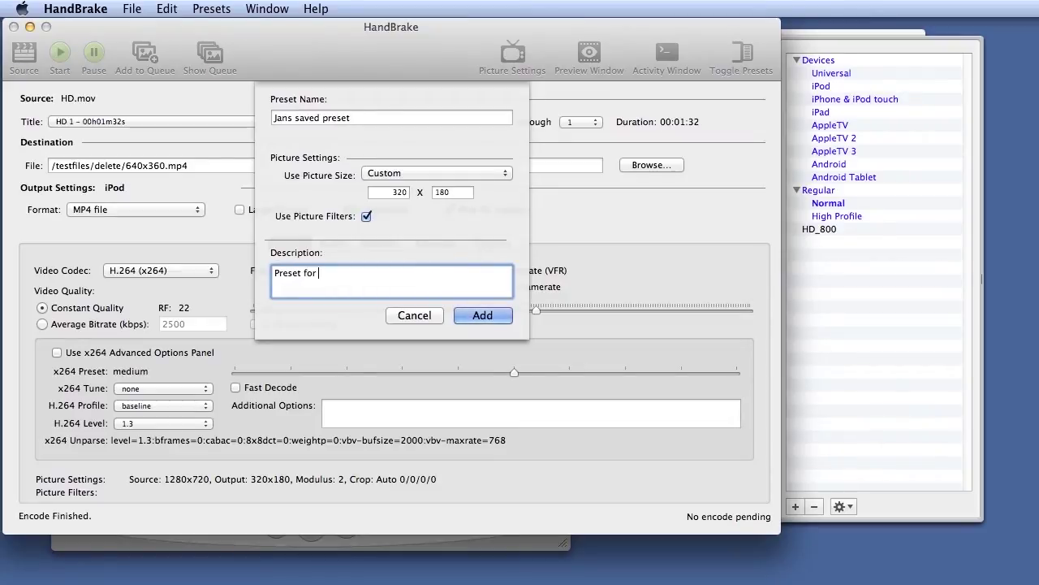
{"action": "type", "text": "encoding ipods"}
{"action": "left_click", "coordinate": [475, 316]}
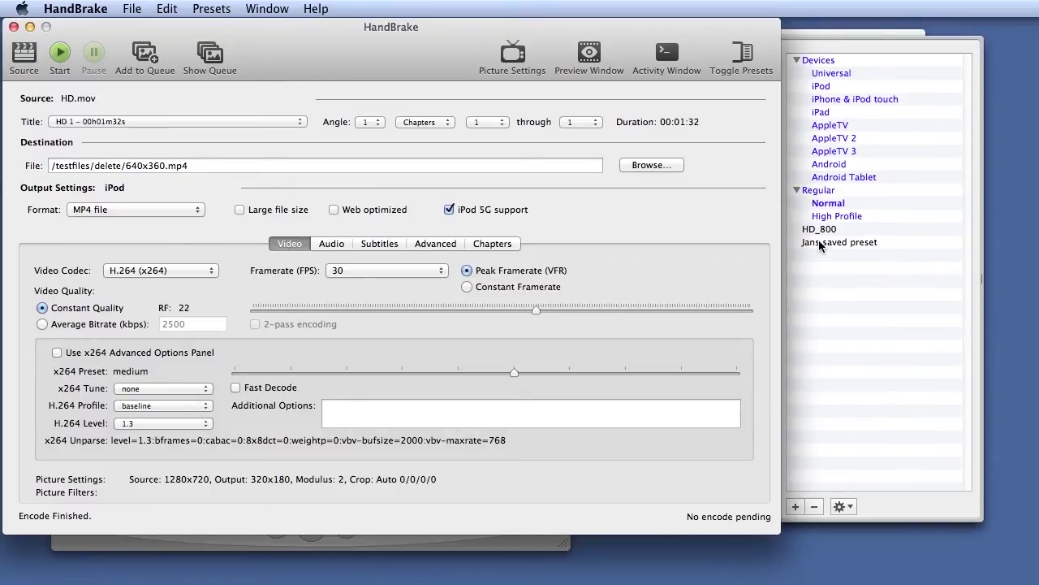
{"action": "mouse_move", "coordinate": [820, 246]}
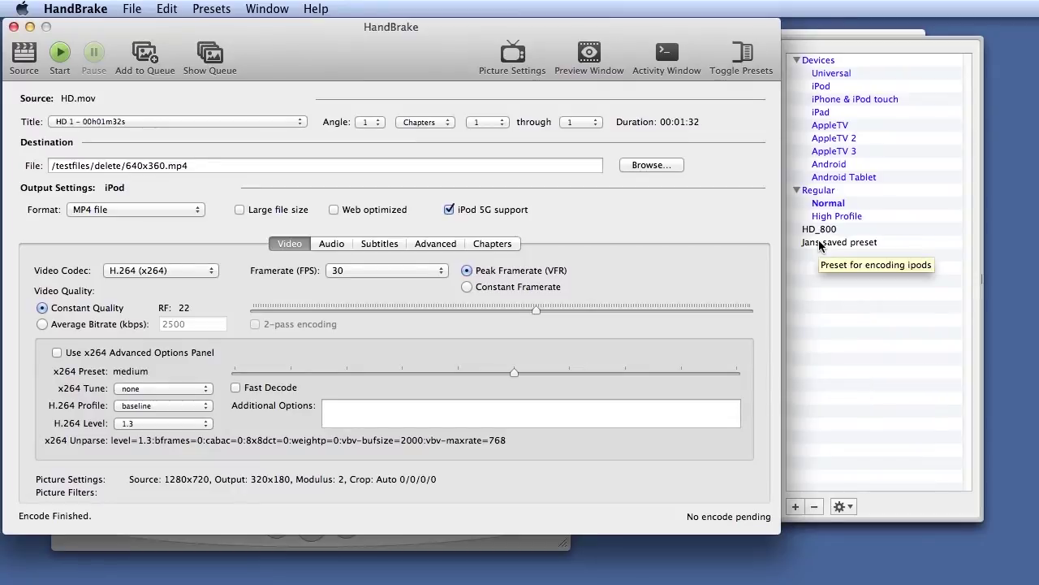
{"action": "mouse_move", "coordinate": [823, 78]}
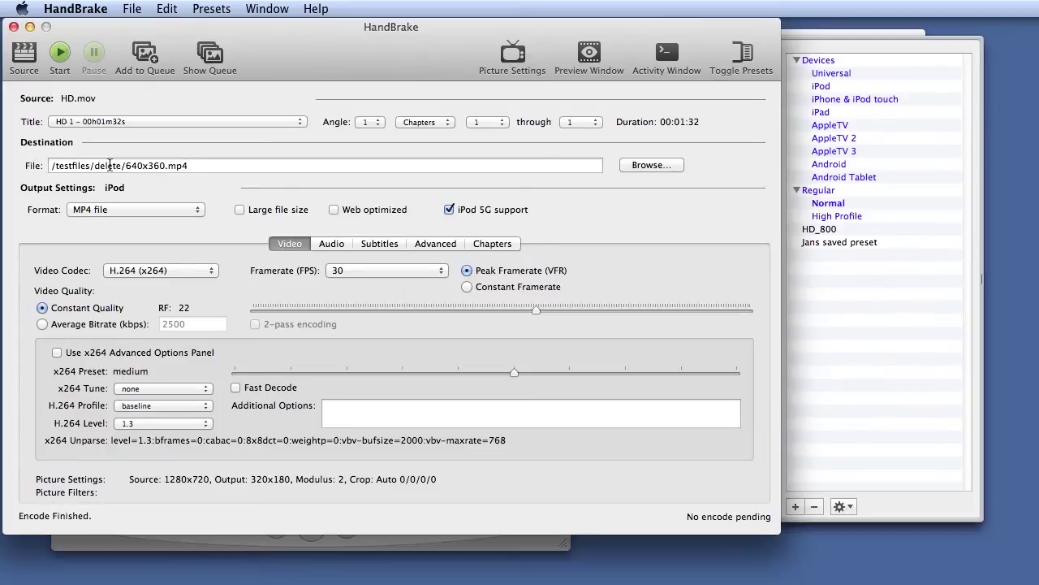
{"action": "left_click", "coordinate": [145, 205]}
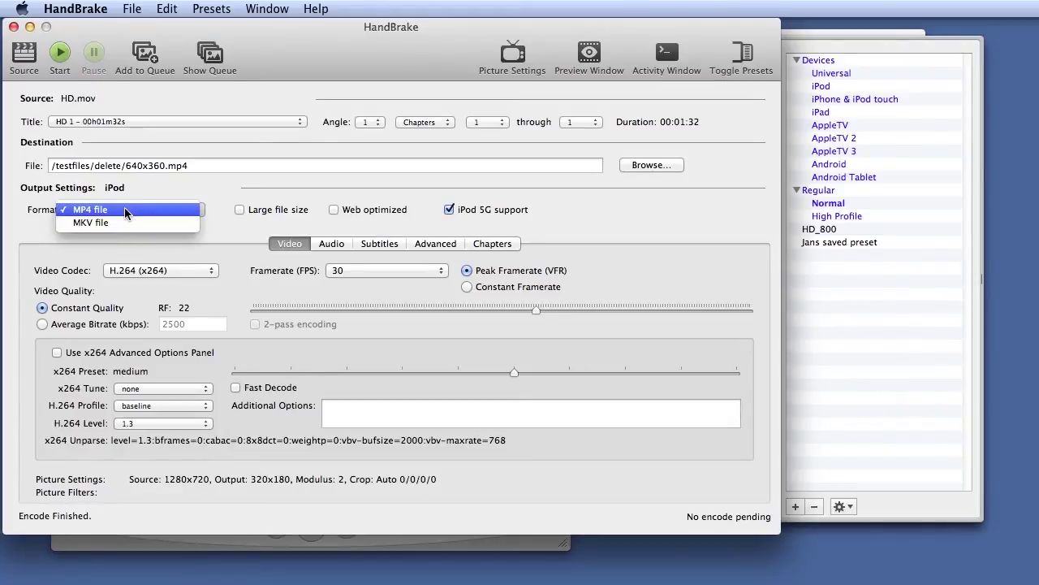
Step: Keep MP4 with Web optimized enabled, H.264 (x264) codec, and a 29.97 fps frame rate
{"action": "left_click", "coordinate": [159, 192]}
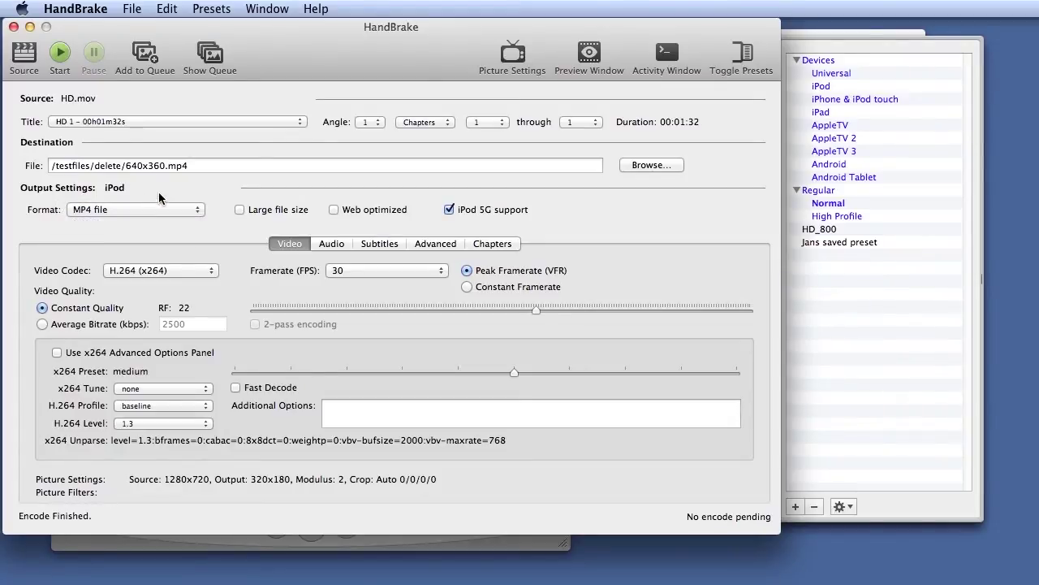
{"action": "mouse_move", "coordinate": [239, 213]}
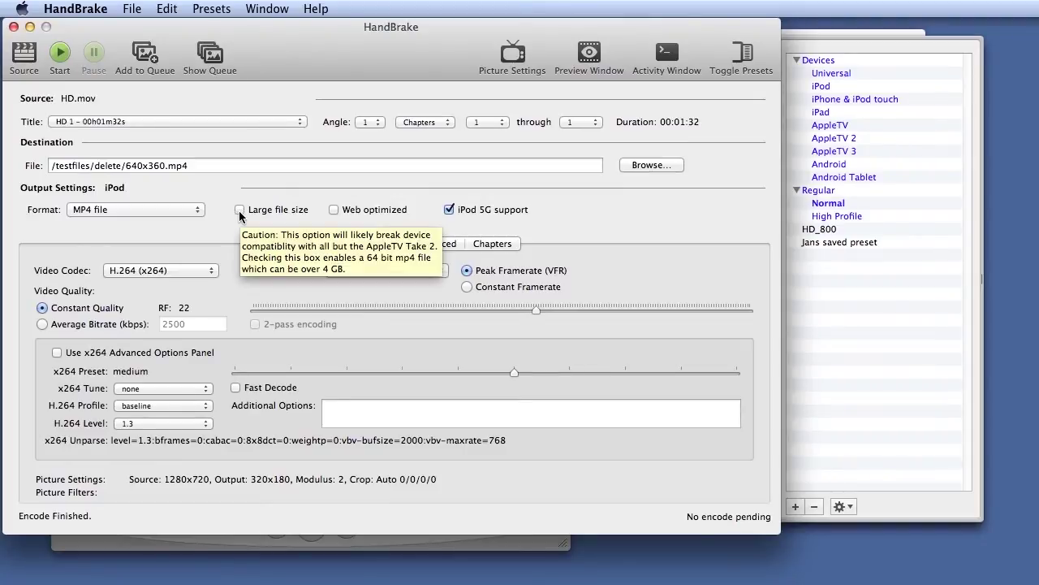
{"action": "left_click", "coordinate": [335, 209]}
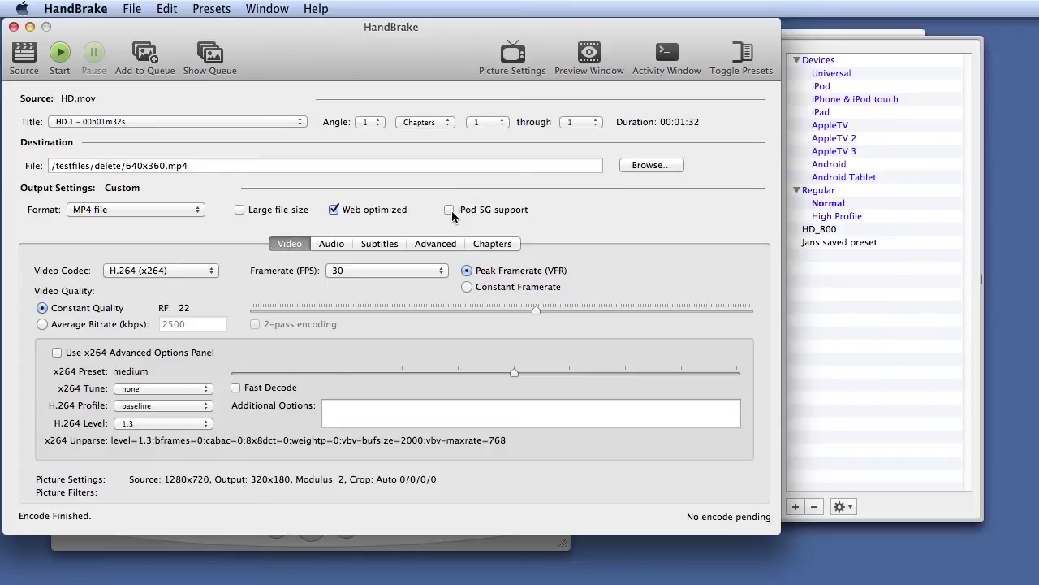
{"action": "left_click", "coordinate": [192, 270]}
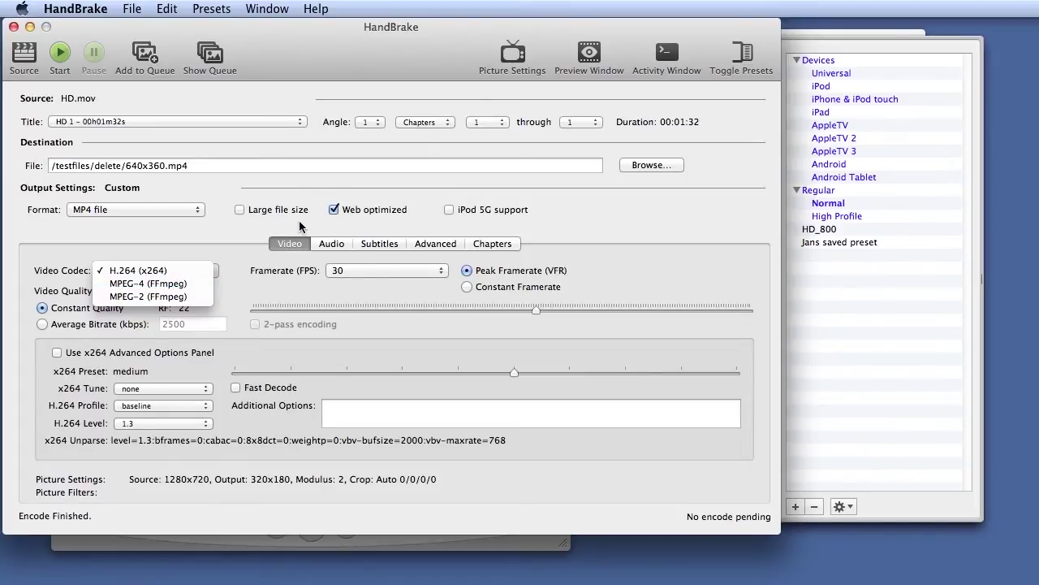
{"action": "left_click", "coordinate": [129, 275]}
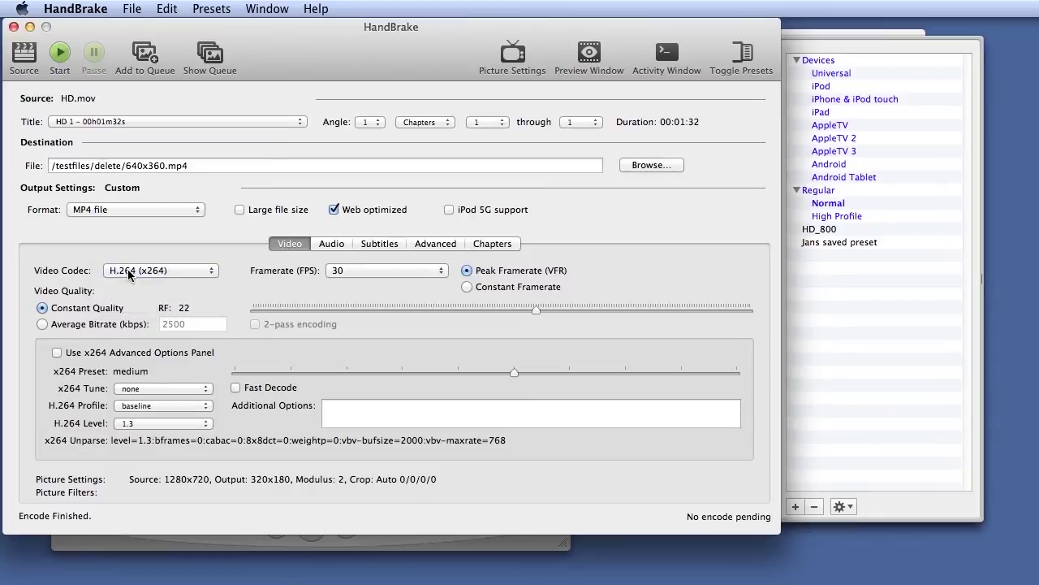
{"action": "left_click", "coordinate": [382, 274]}
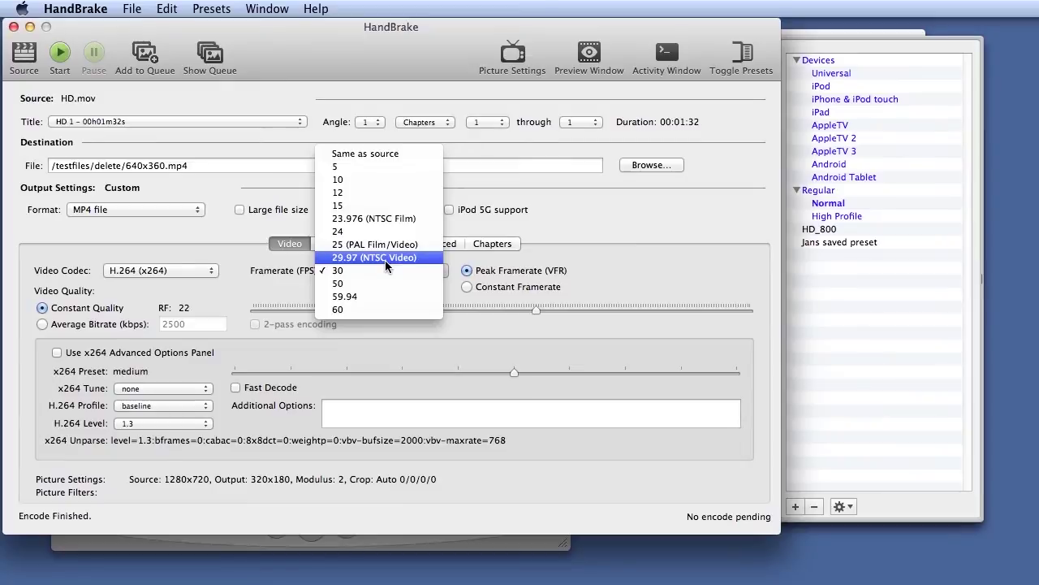
{"action": "left_click", "coordinate": [385, 258]}
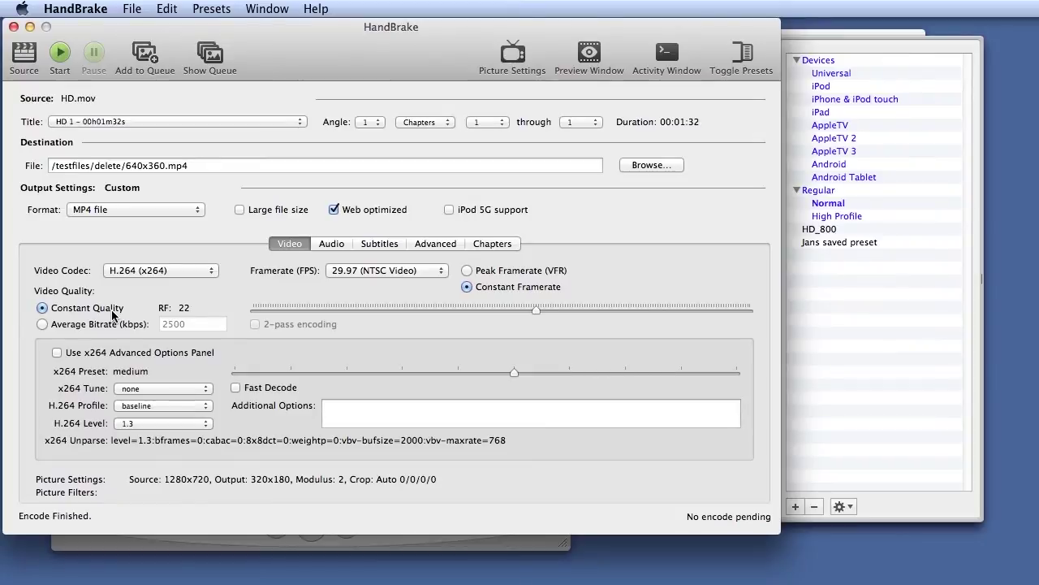
Step: Switch to an average bitrate of 1200 kbps with 2-pass encoding
{"action": "left_click", "coordinate": [62, 325]}
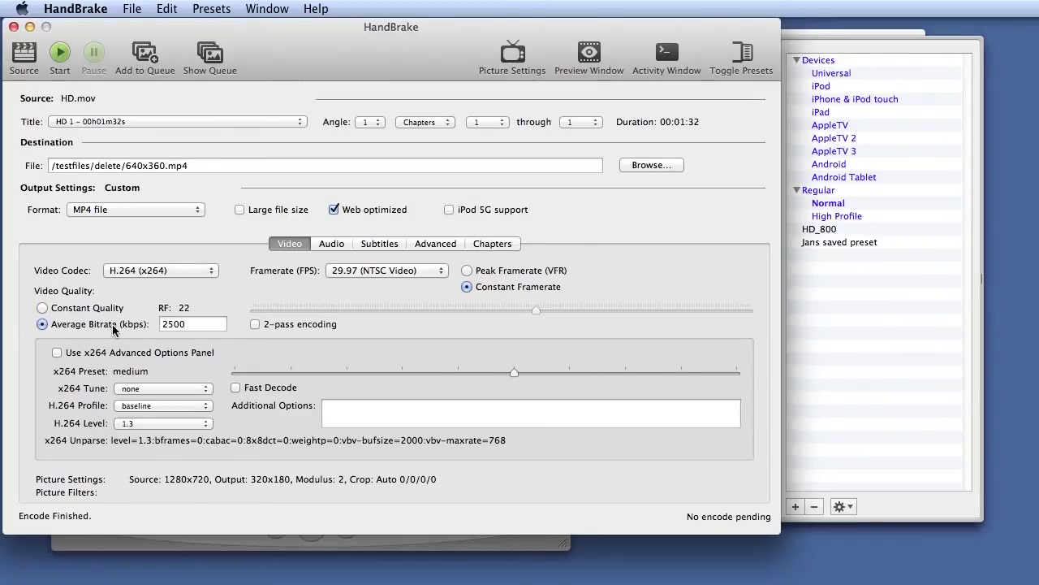
{"action": "double_click", "coordinate": [201, 323]}
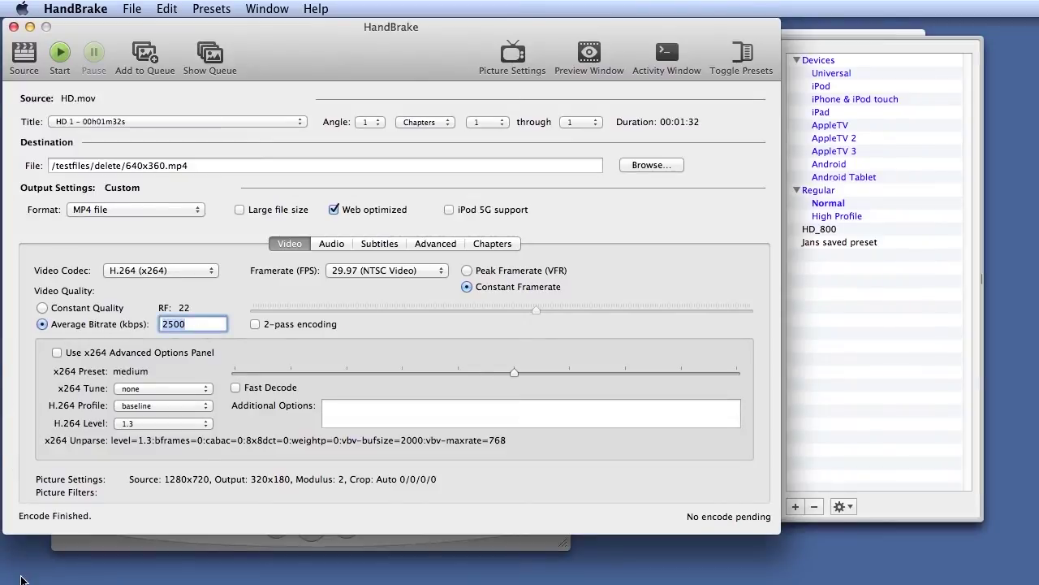
{"action": "type", "text": "1200"}
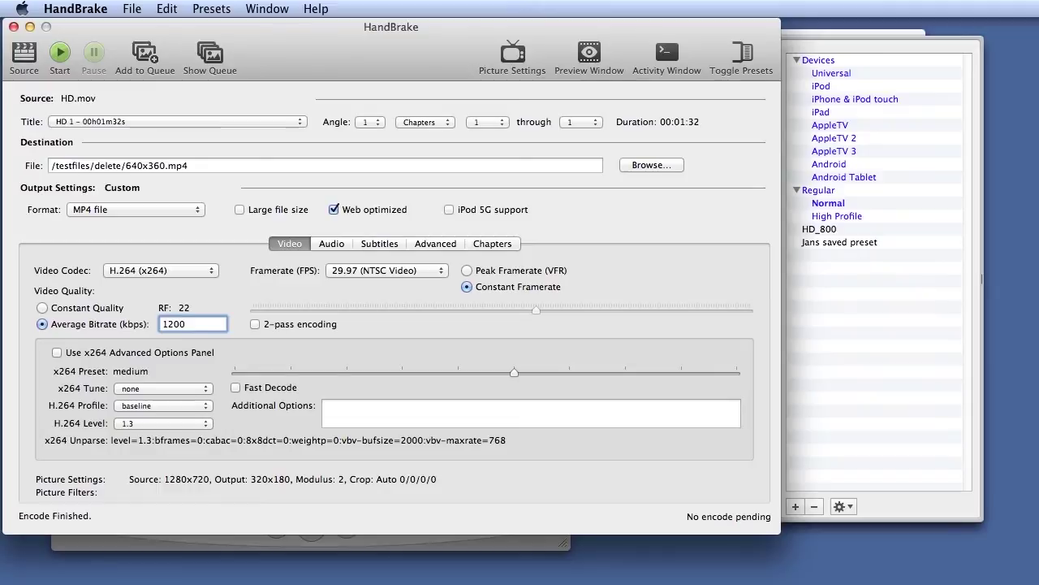
{"action": "left_click", "coordinate": [255, 324]}
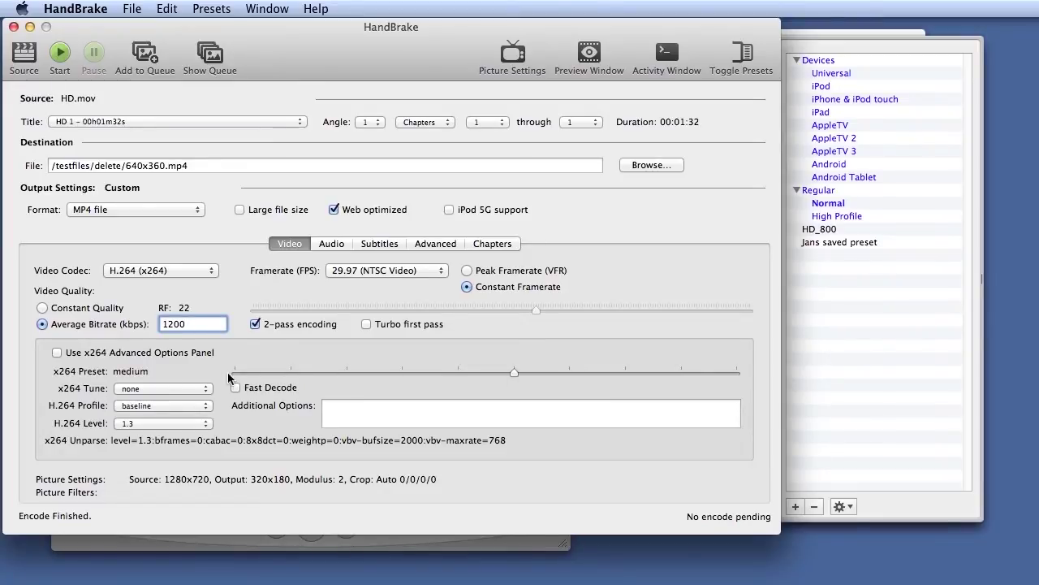
Step: Set the x264 preset to veryslow, tune none, H.264 profile high and level 3.1
{"action": "left_click_drag", "start_coordinate": [513, 371], "coordinate": [731, 374]}
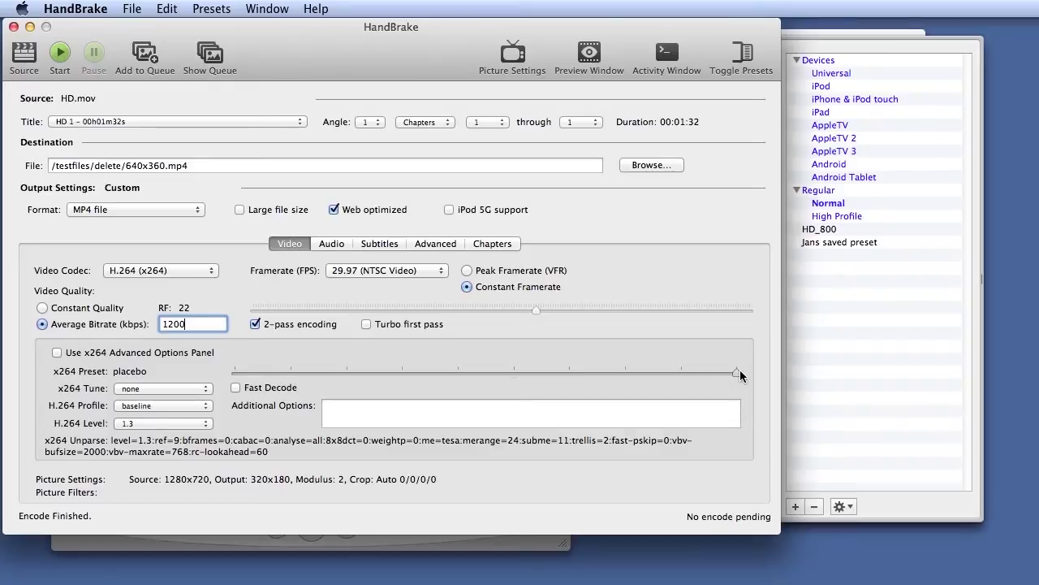
{"action": "left_click_drag", "start_coordinate": [739, 369], "coordinate": [689, 373]}
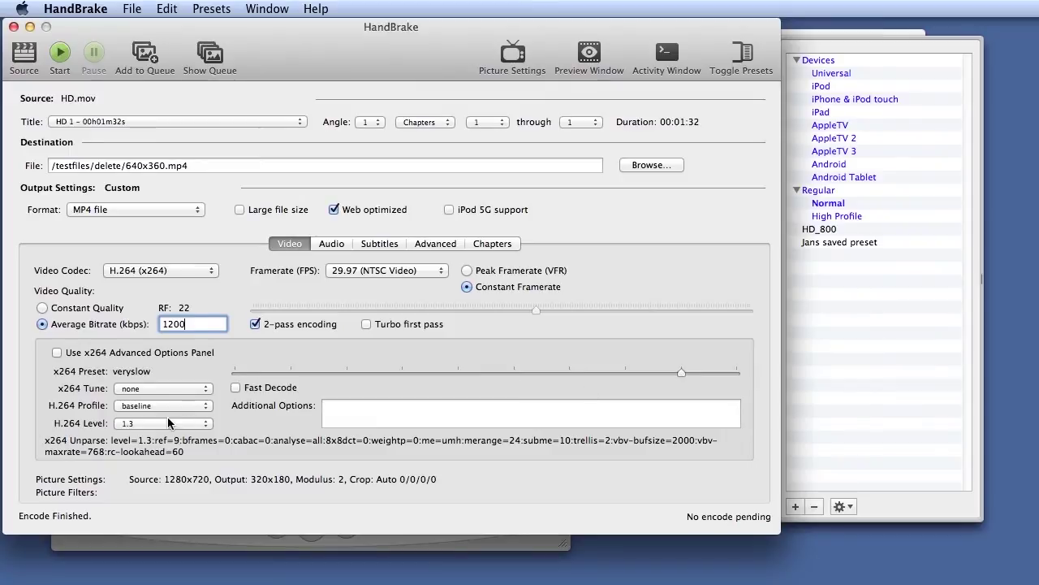
{"action": "left_click", "coordinate": [129, 391]}
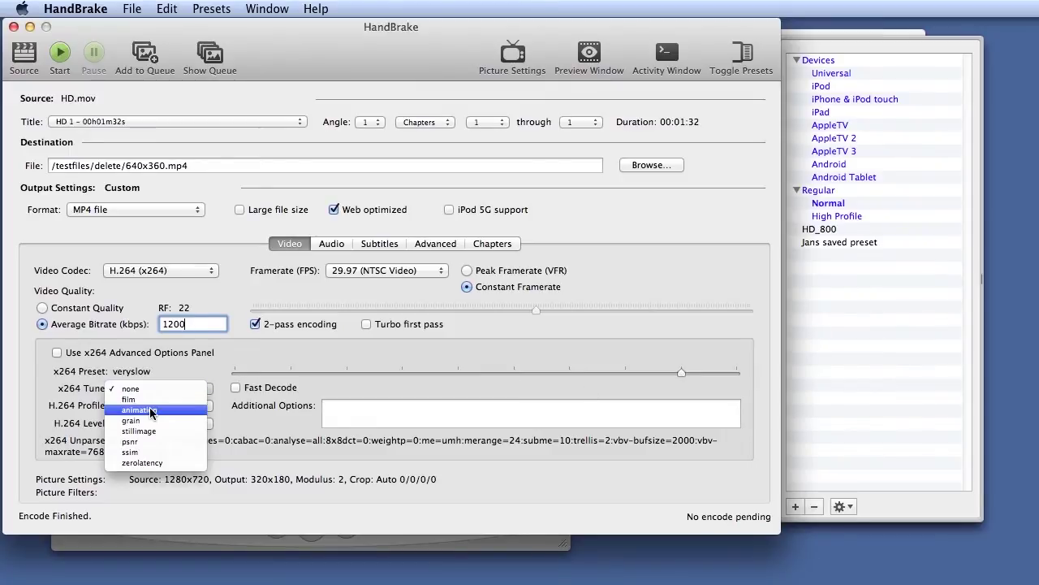
{"action": "left_click", "coordinate": [151, 388]}
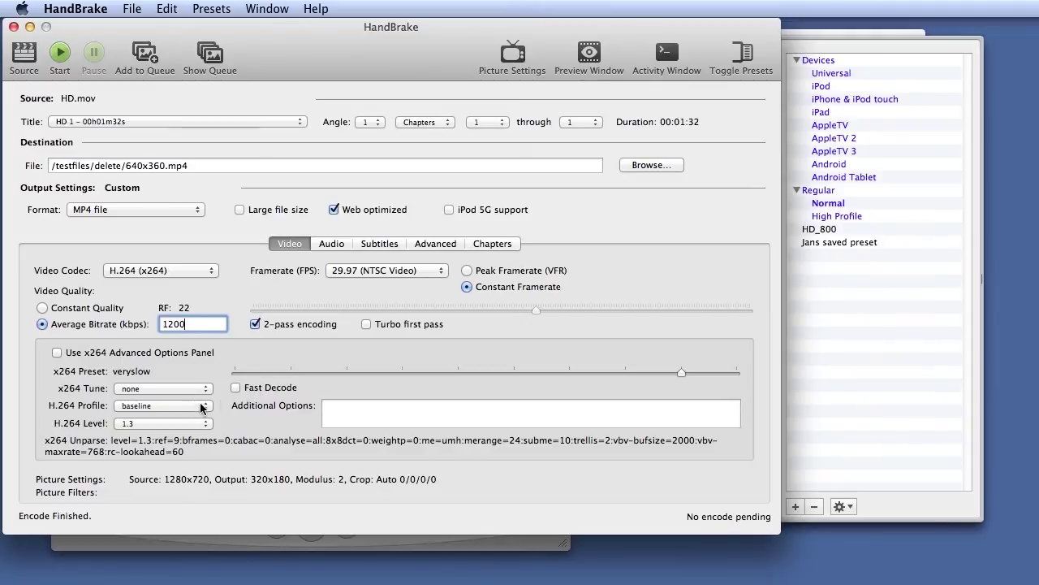
{"action": "left_click", "coordinate": [187, 405]}
{"action": "left_click", "coordinate": [190, 385]}
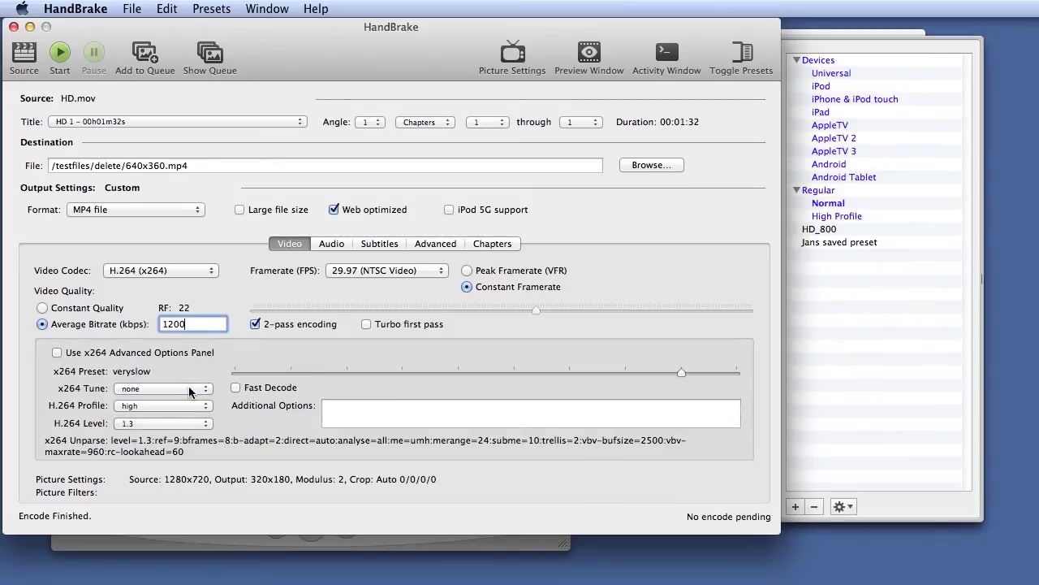
{"action": "left_click", "coordinate": [183, 427]}
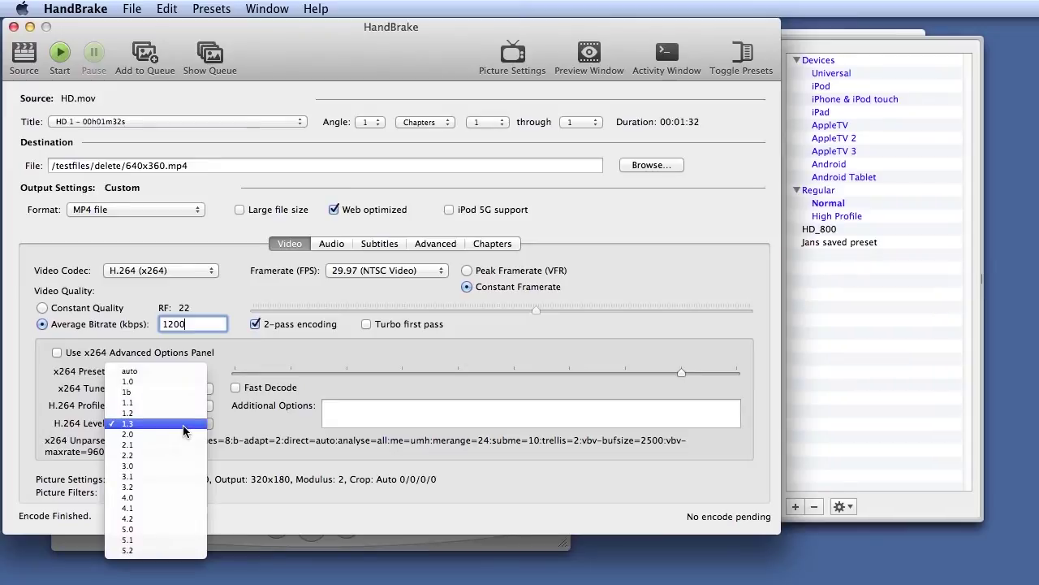
{"action": "left_click", "coordinate": [172, 476]}
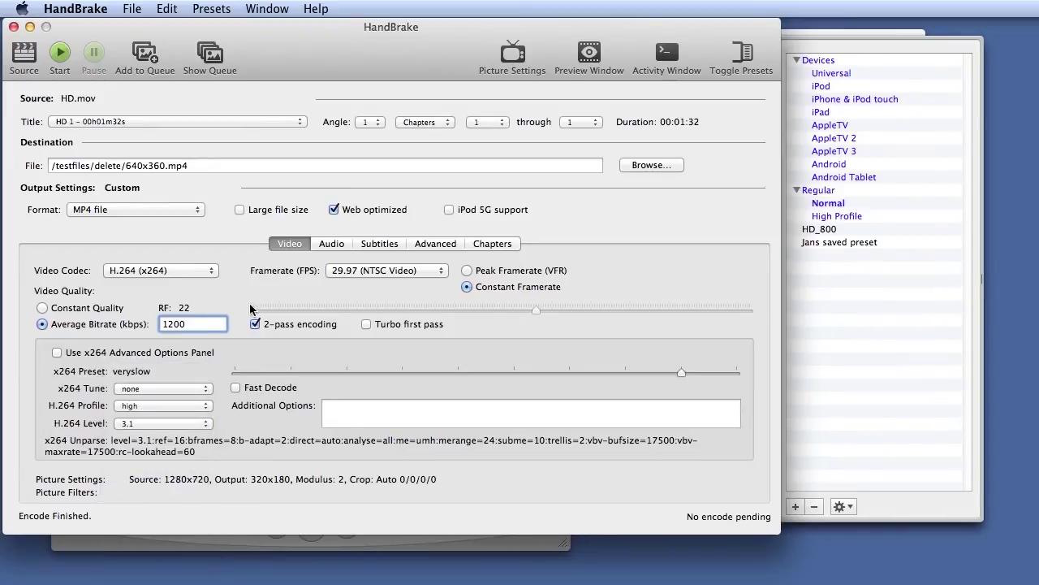
{"action": "left_click", "coordinate": [510, 55]}
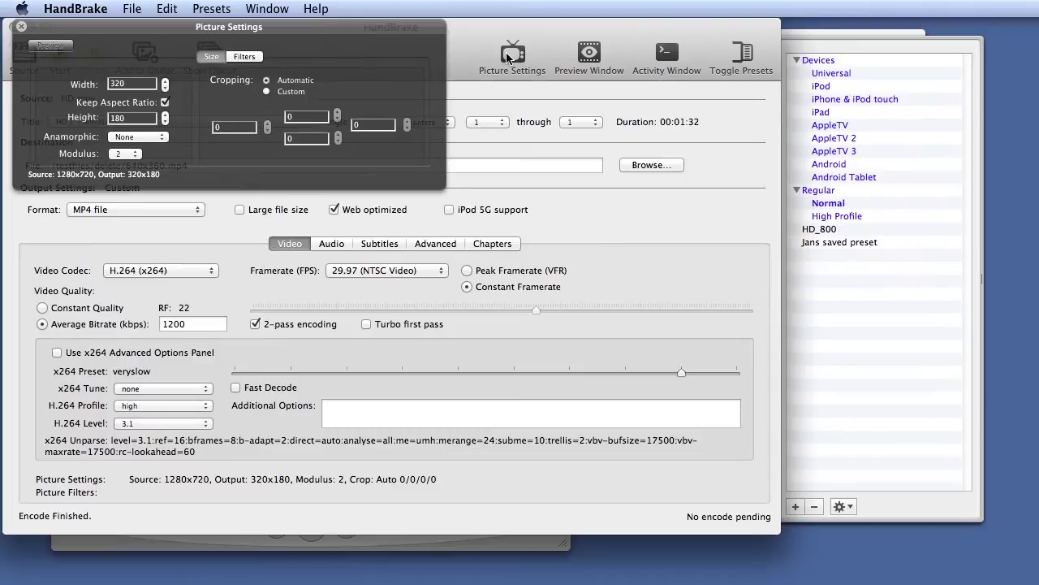
Step: Step the output width up to 640 and set modulus 4 for a 640x360 picture
{"action": "left_click", "coordinate": [166, 81]}
{"action": "left_click", "coordinate": [166, 81]}
{"action": "left_click", "coordinate": [166, 81]}
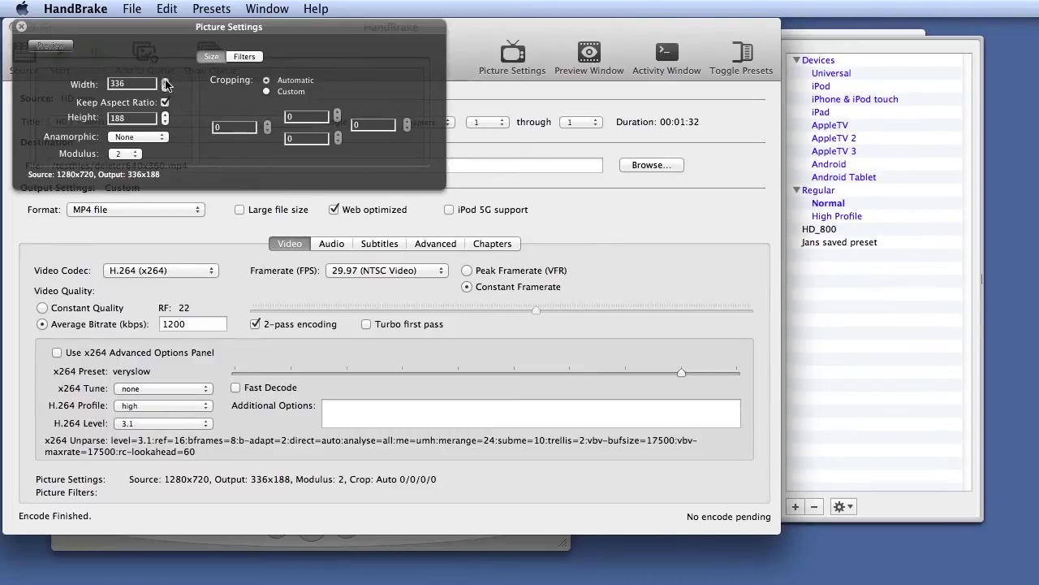
{"action": "left_click", "coordinate": [166, 81]}
{"action": "left_click", "coordinate": [165, 81]}
{"action": "left_click", "coordinate": [166, 81]}
{"action": "left_click", "coordinate": [166, 81]}
{"action": "left_click", "coordinate": [166, 81]}
{"action": "left_click", "coordinate": [165, 81]}
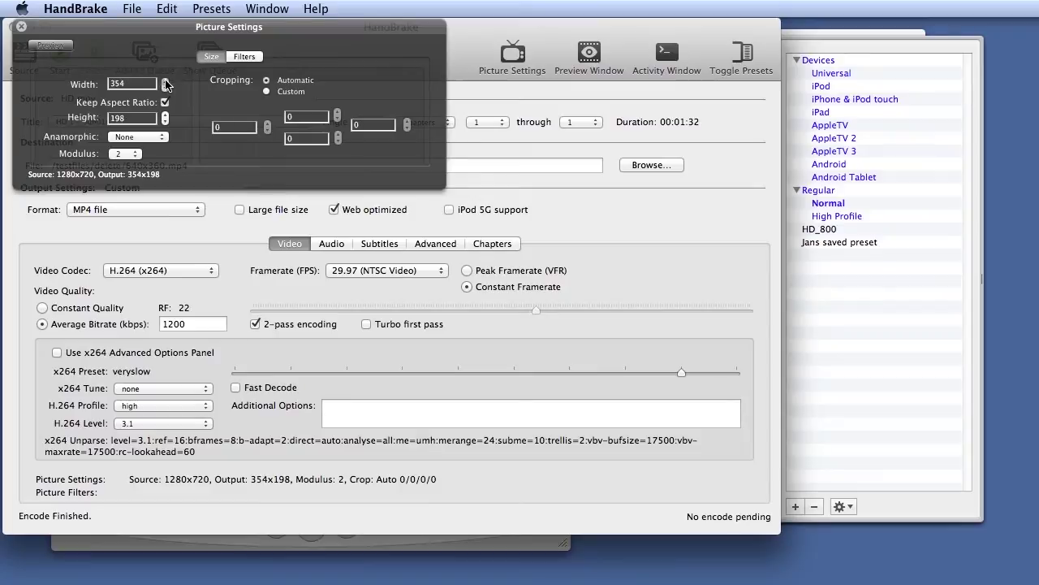
{"action": "left_click", "coordinate": [129, 153]}
{"action": "left_click", "coordinate": [130, 123]}
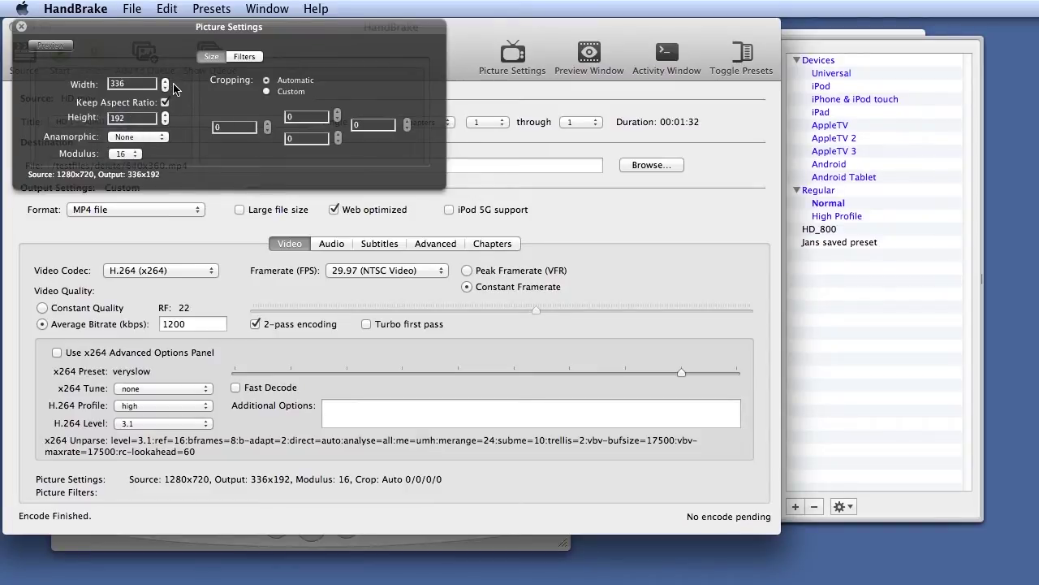
{"action": "left_click", "coordinate": [166, 81]}
{"action": "left_click", "coordinate": [165, 81]}
{"action": "left_click", "coordinate": [166, 81]}
{"action": "left_click", "coordinate": [166, 81]}
{"action": "left_click", "coordinate": [166, 81]}
{"action": "left_click", "coordinate": [165, 81]}
{"action": "left_click", "coordinate": [166, 81]}
{"action": "left_click", "coordinate": [166, 81]}
{"action": "left_click", "coordinate": [166, 81]}
{"action": "left_click", "coordinate": [166, 82]}
{"action": "left_click", "coordinate": [166, 81]}
{"action": "left_click", "coordinate": [166, 82]}
{"action": "left_click", "coordinate": [166, 86]}
{"action": "left_click", "coordinate": [124, 159]}
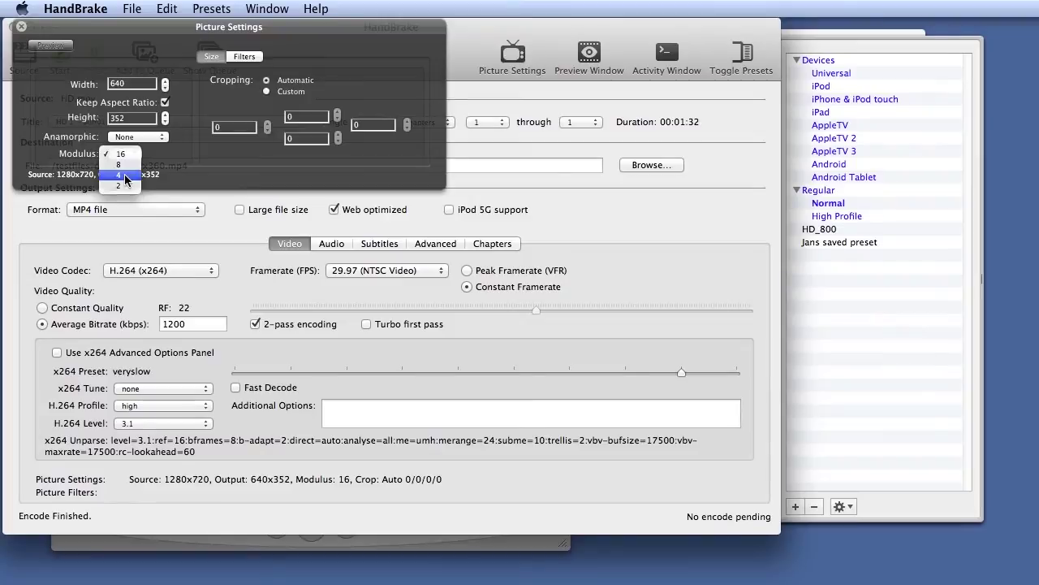
{"action": "left_click", "coordinate": [124, 174]}
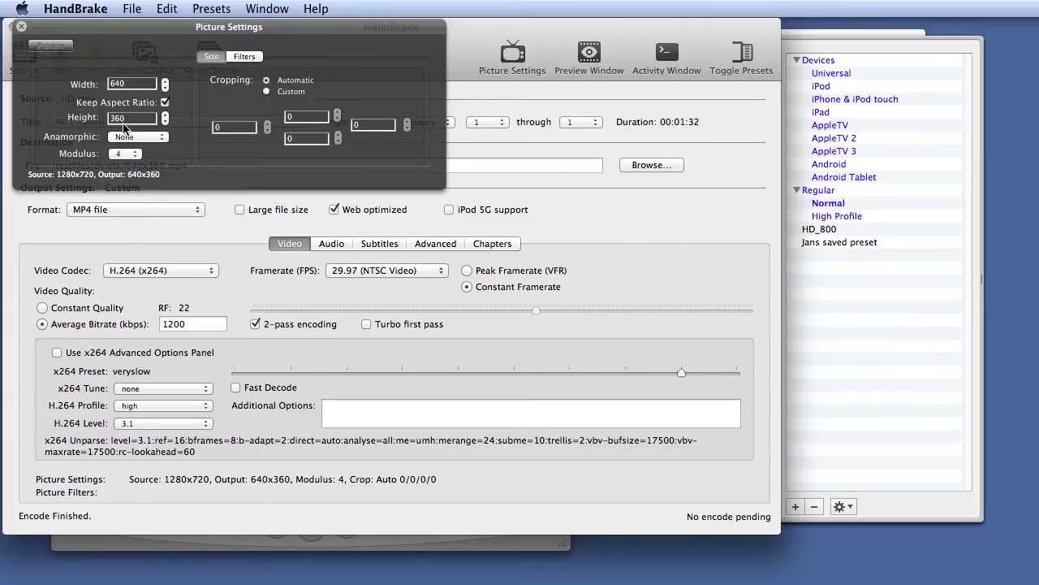
Step: Check the 640x360 result in the preview window, then close the preview and picture settings
{"action": "left_click", "coordinate": [589, 55]}
{"action": "mouse_move", "coordinate": [701, 335]}
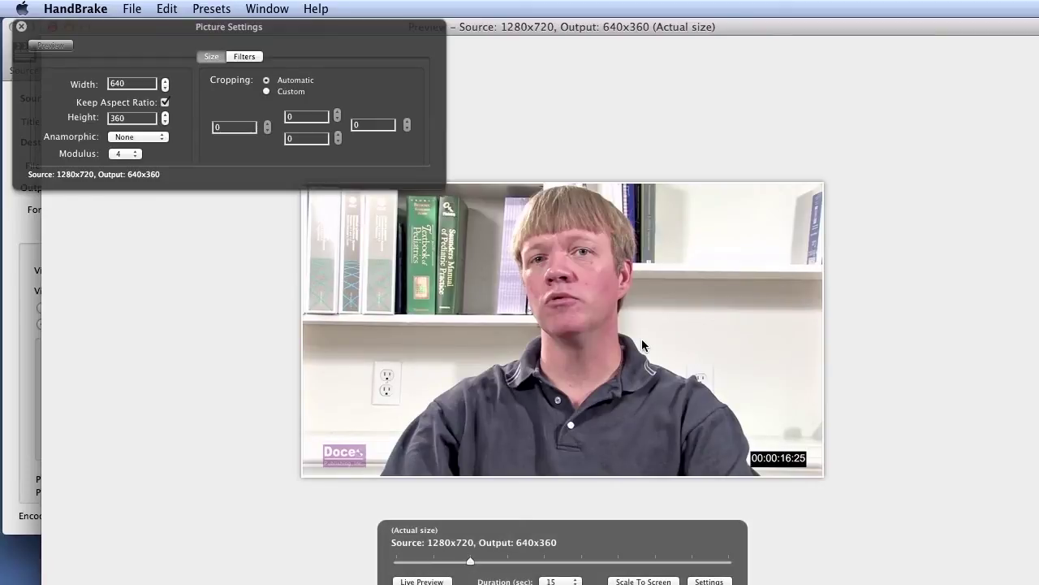
{"action": "left_click_drag", "start_coordinate": [567, 23], "coordinate": [683, 233]}
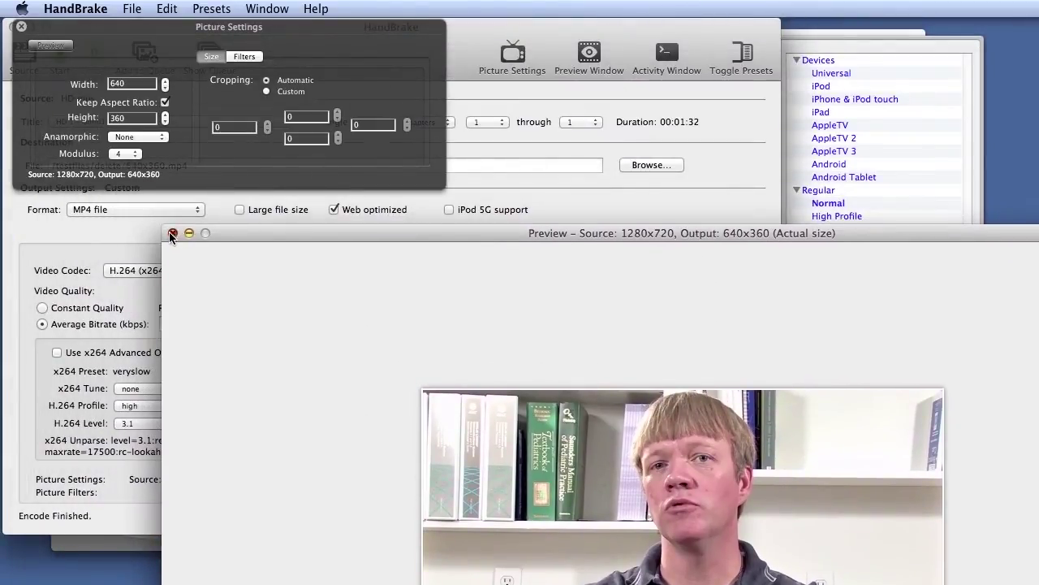
{"action": "left_click", "coordinate": [170, 232]}
{"action": "left_click", "coordinate": [21, 26]}
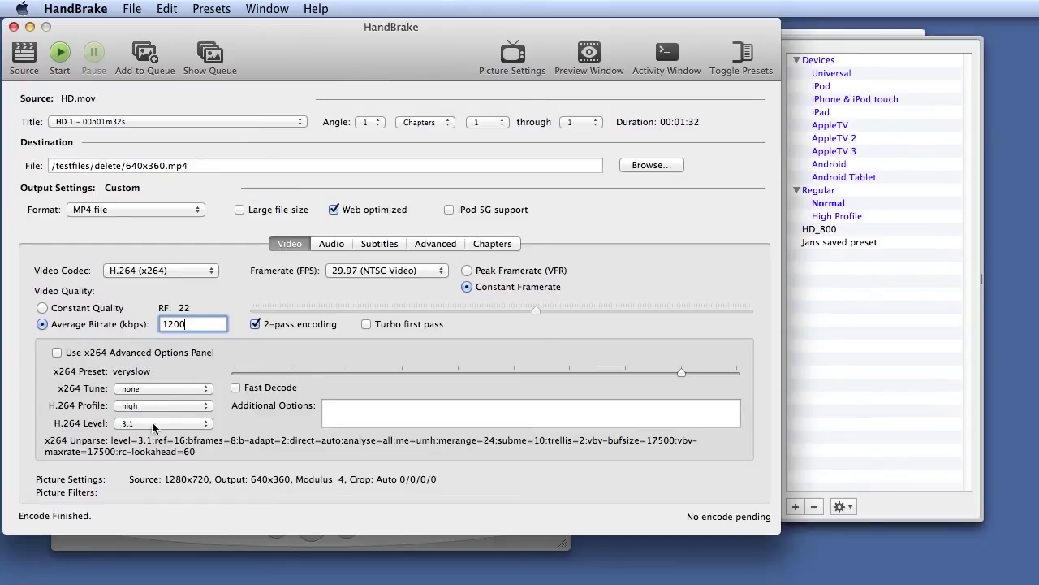
{"action": "left_click", "coordinate": [438, 244]}
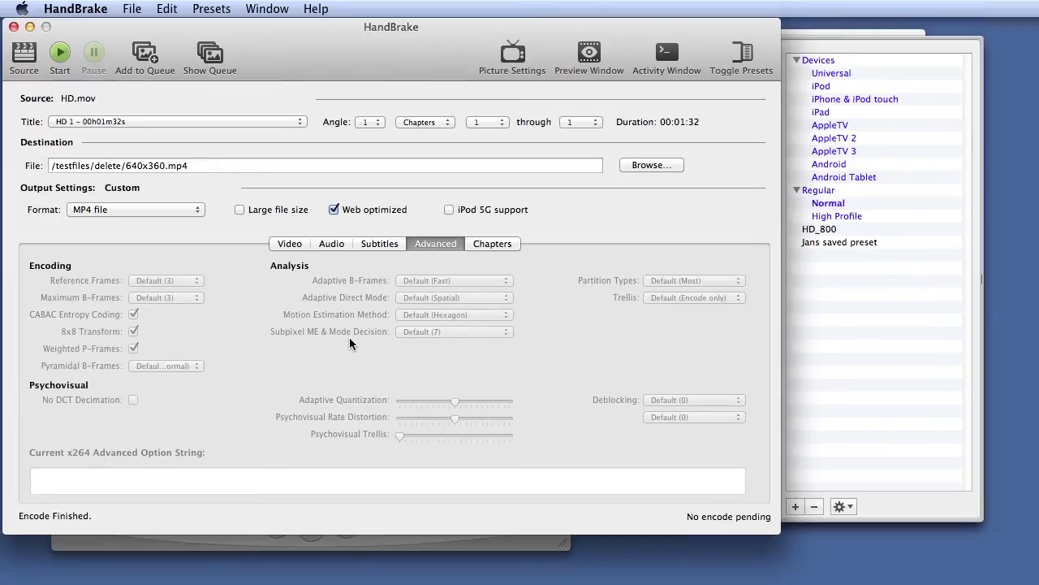
{"action": "left_click", "coordinate": [300, 243]}
{"action": "left_click", "coordinate": [441, 243]}
{"action": "left_click", "coordinate": [297, 242]}
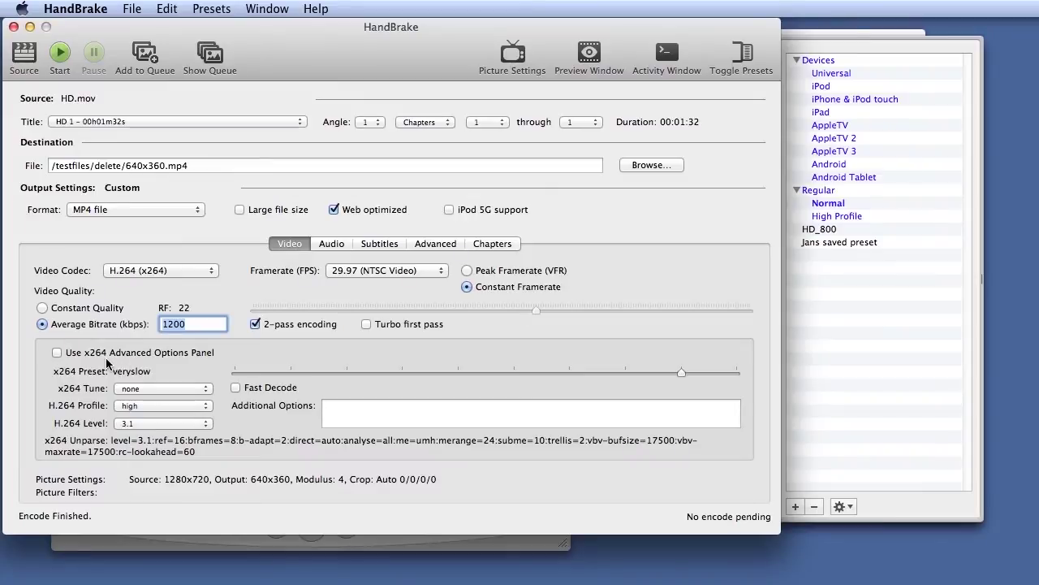
{"action": "left_click", "coordinate": [57, 353]}
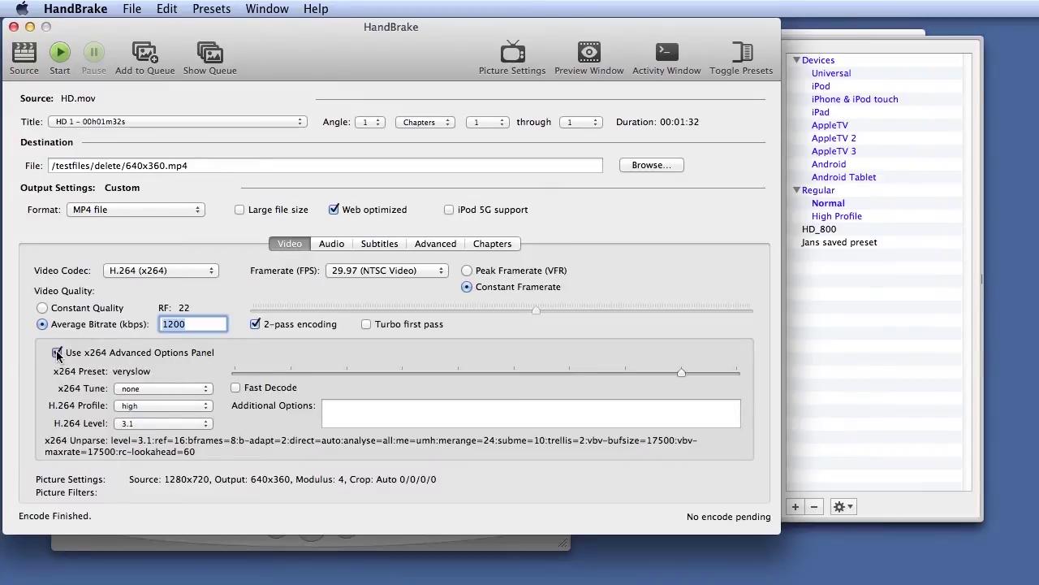
{"action": "left_click", "coordinate": [437, 243]}
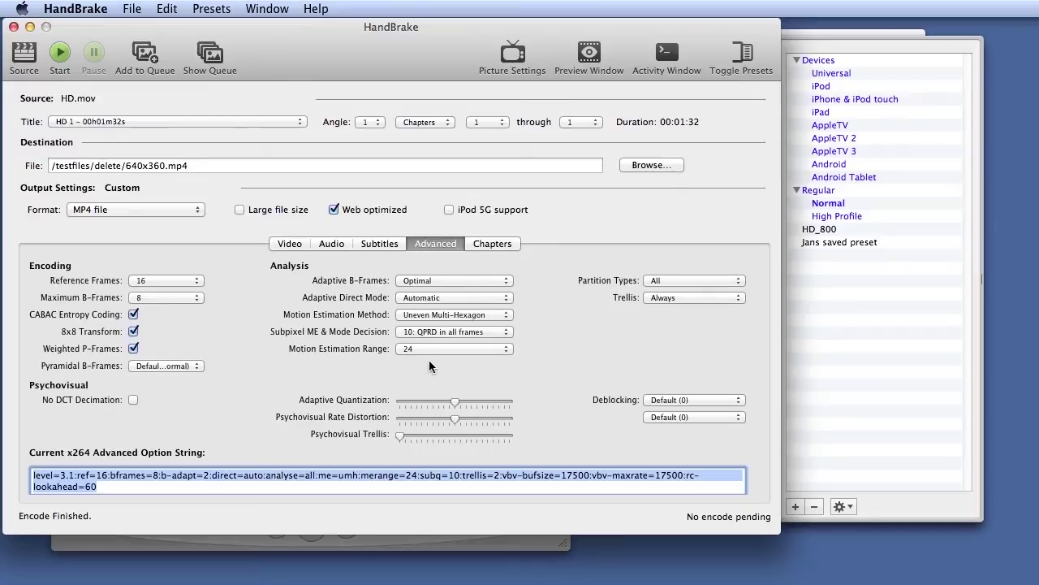
{"action": "left_click", "coordinate": [282, 243]}
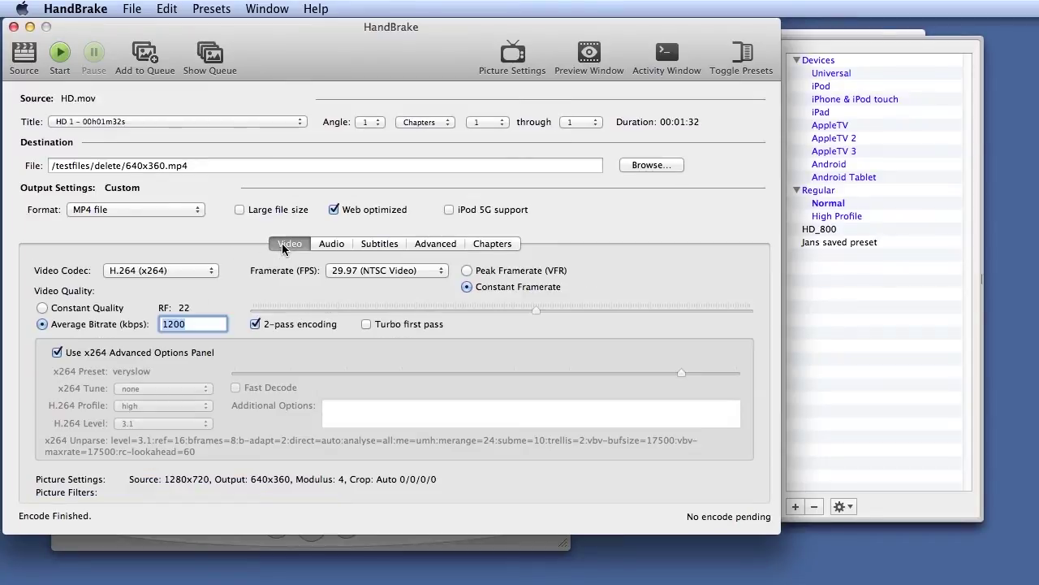
{"action": "left_click", "coordinate": [81, 354]}
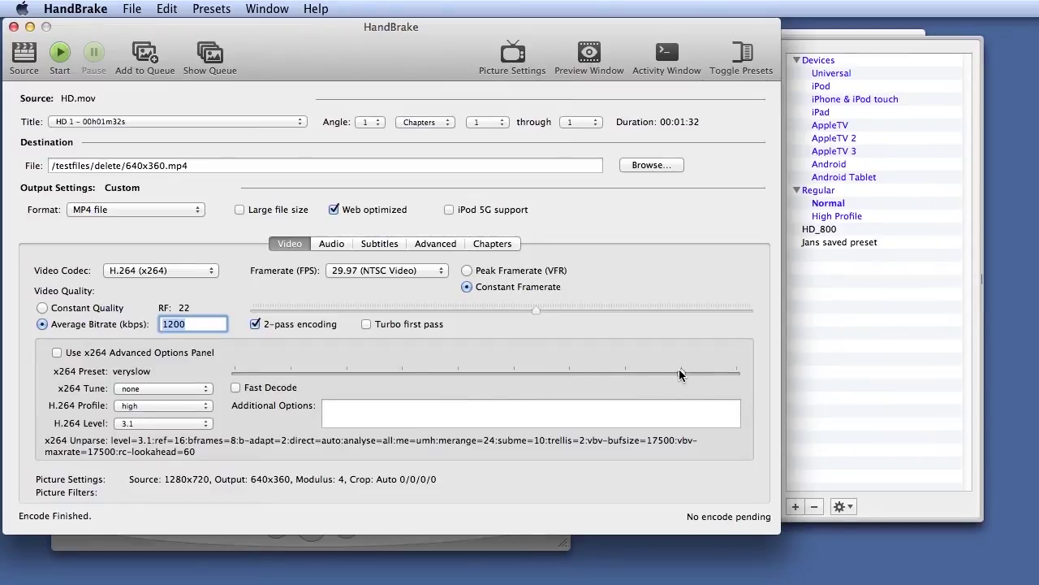
{"action": "left_click", "coordinate": [445, 244]}
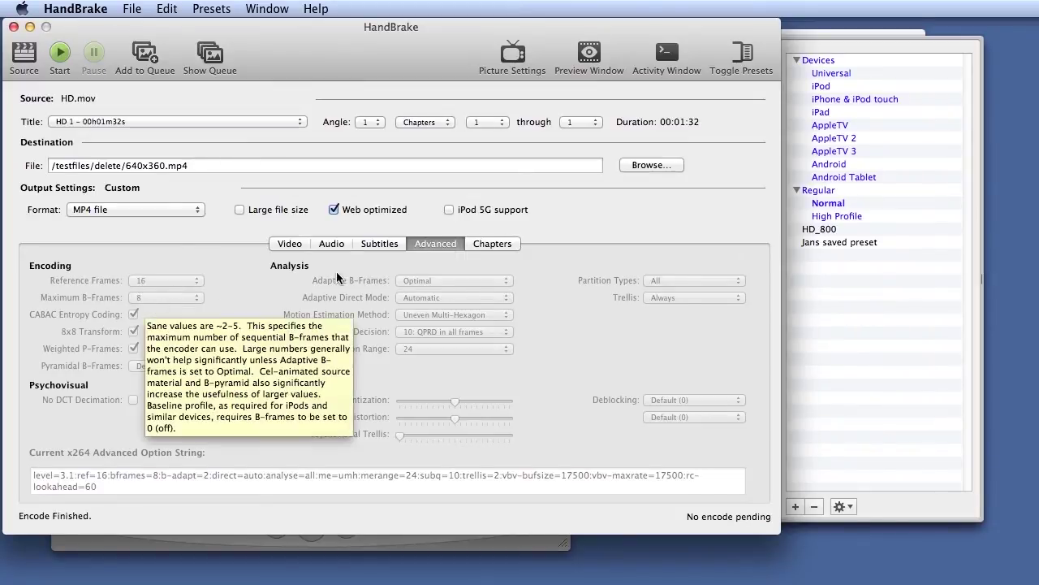
{"action": "left_click", "coordinate": [290, 243]}
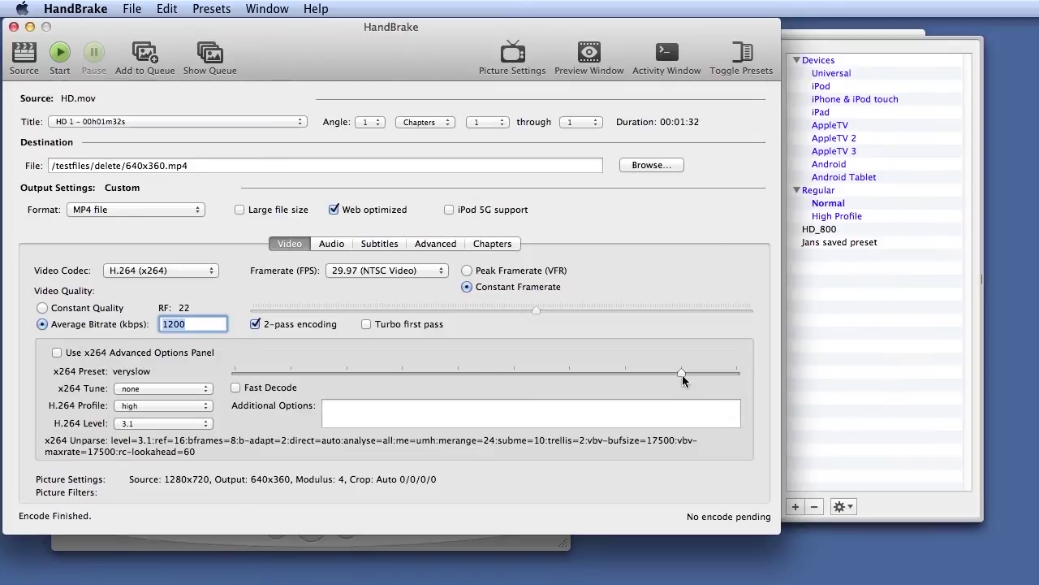
{"action": "left_click_drag", "start_coordinate": [681, 372], "coordinate": [225, 377]}
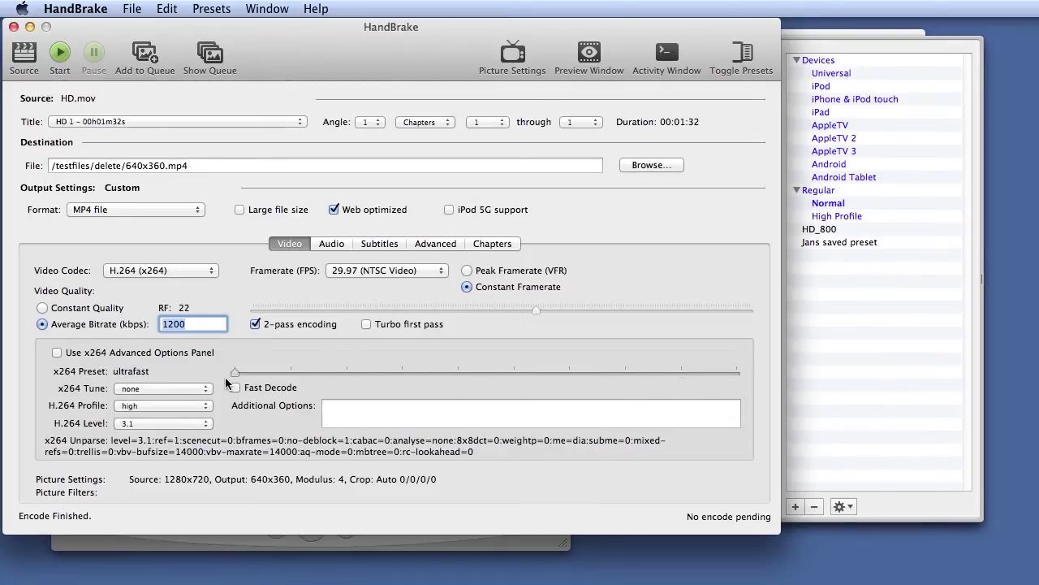
{"action": "left_click", "coordinate": [433, 243]}
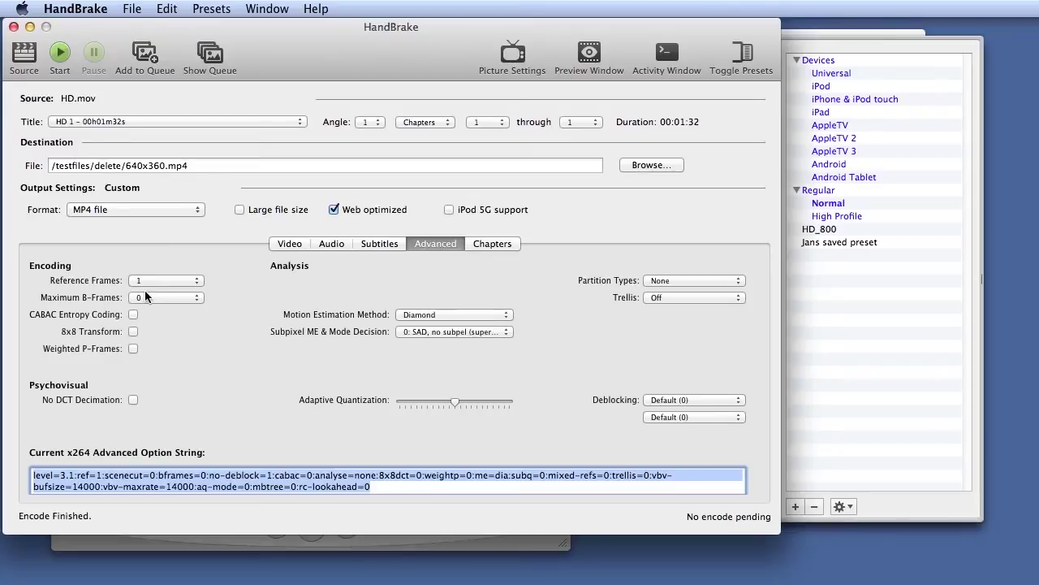
{"action": "left_click", "coordinate": [298, 243]}
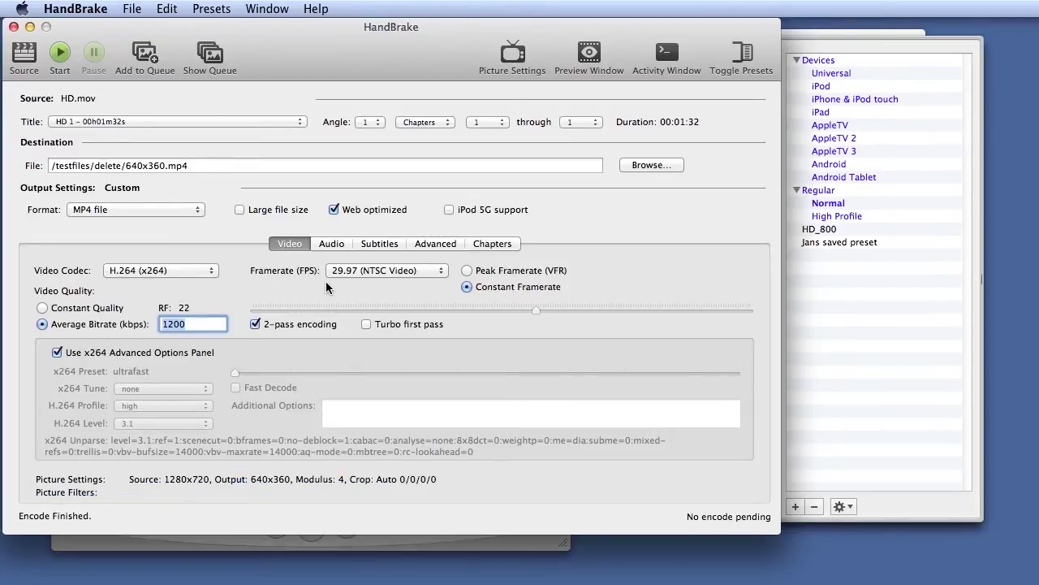
{"action": "left_click", "coordinate": [146, 354]}
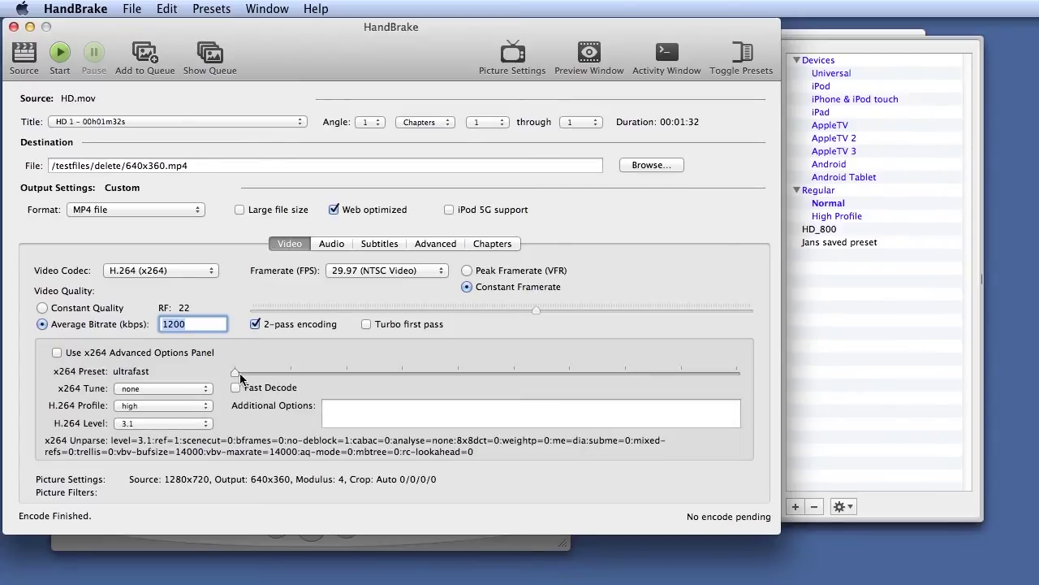
{"action": "left_click_drag", "start_coordinate": [236, 372], "coordinate": [682, 373]}
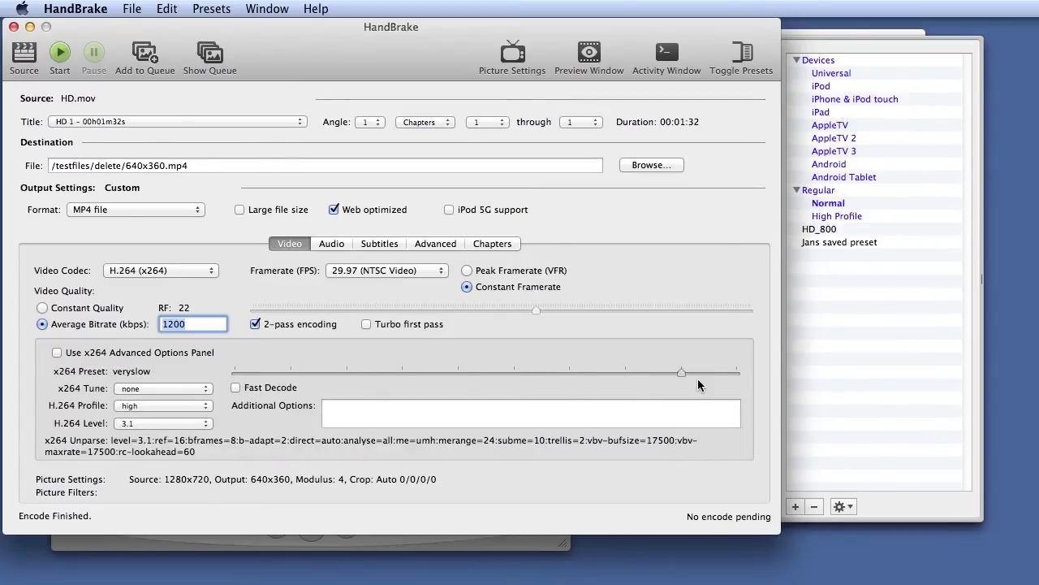
{"action": "left_click", "coordinate": [119, 352]}
Step: In the advanced x264 settings, choose 3 maximum B-frames and 5 reference frames
{"action": "left_click", "coordinate": [446, 243]}
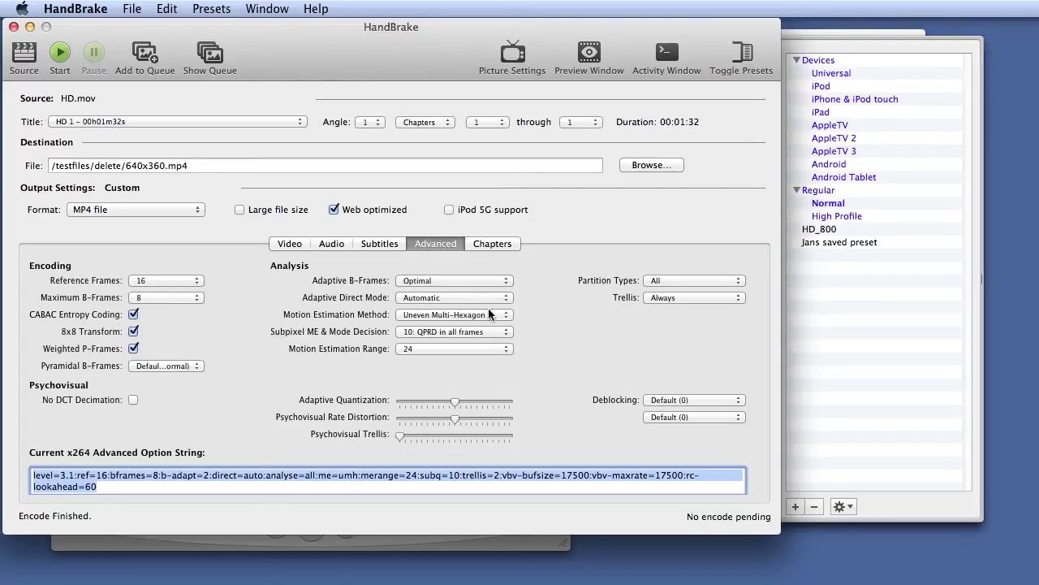
{"action": "left_click", "coordinate": [285, 242]}
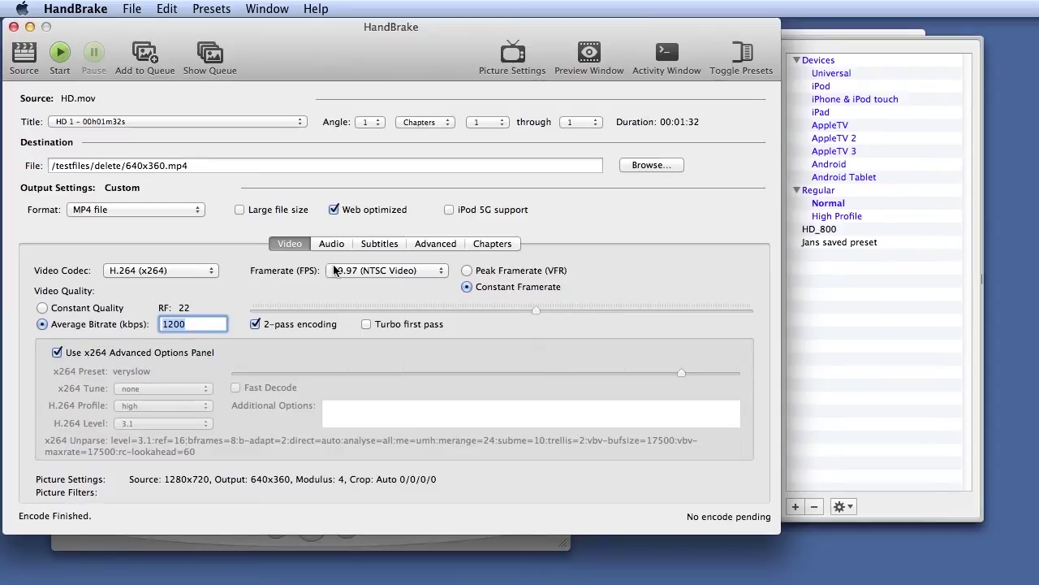
{"action": "left_click", "coordinate": [429, 244]}
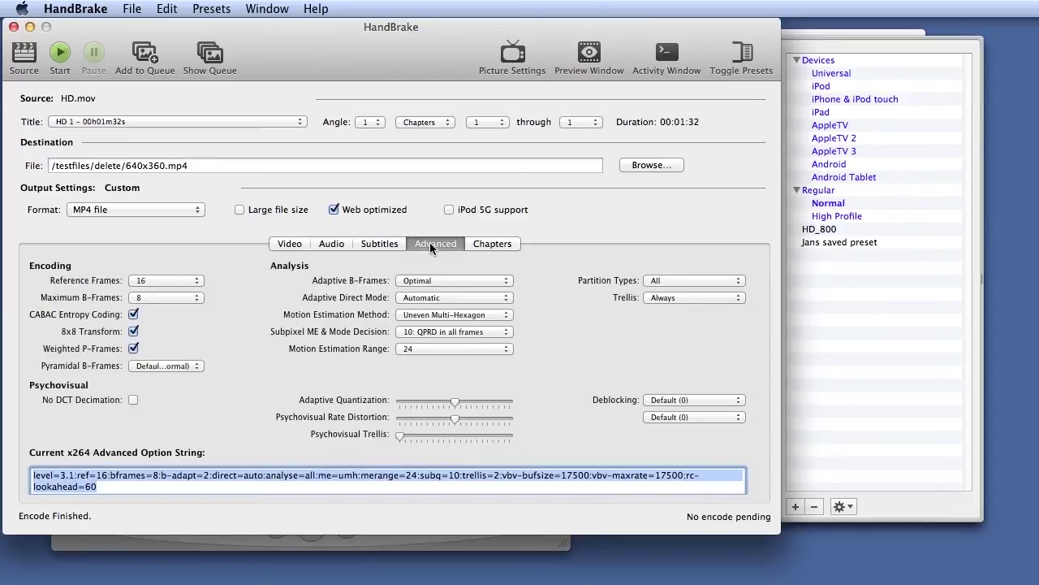
{"action": "left_click", "coordinate": [170, 298]}
{"action": "left_click", "coordinate": [175, 255]}
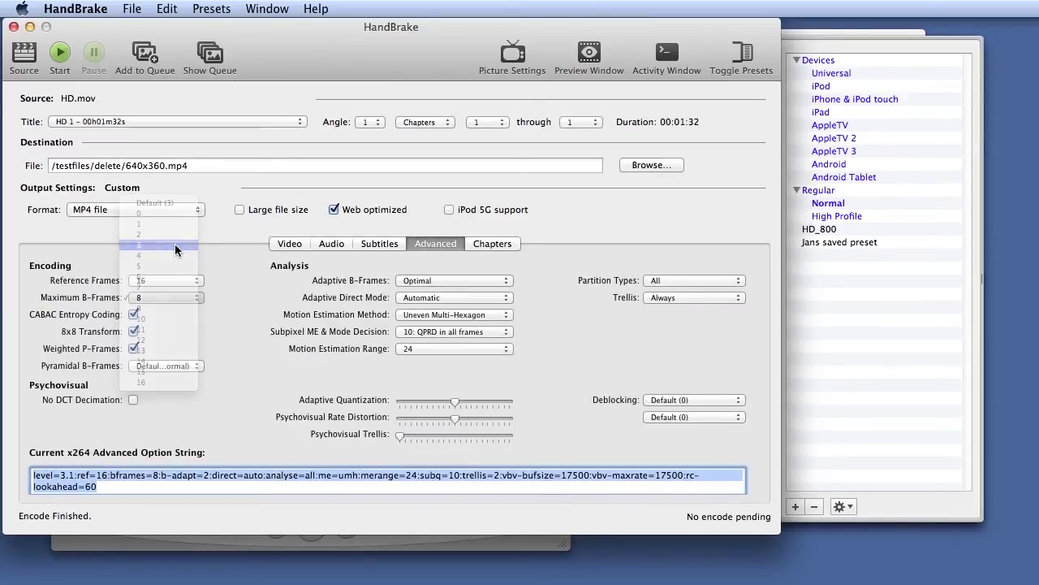
{"action": "left_click", "coordinate": [167, 281]}
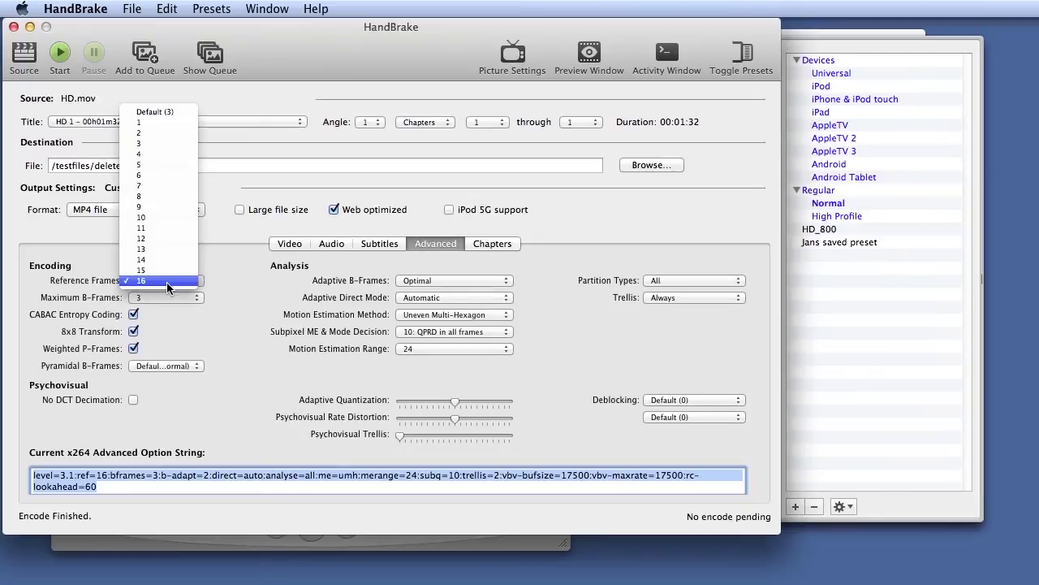
{"action": "left_click", "coordinate": [180, 163]}
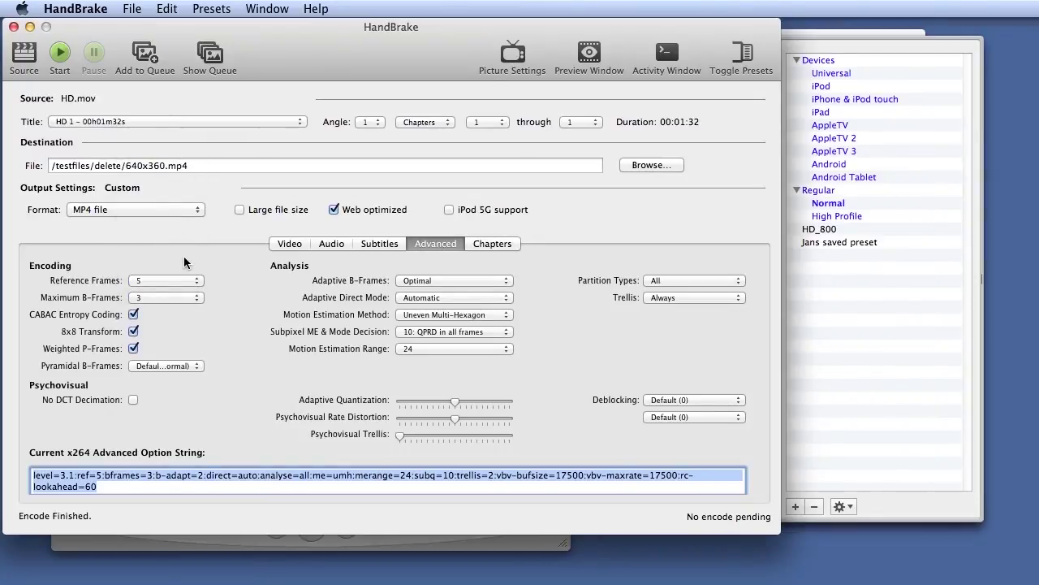
Step: Keep Adaptive B-Frames at Optimal and Motion Estimation Range at 24
{"action": "mouse_move", "coordinate": [62, 321]}
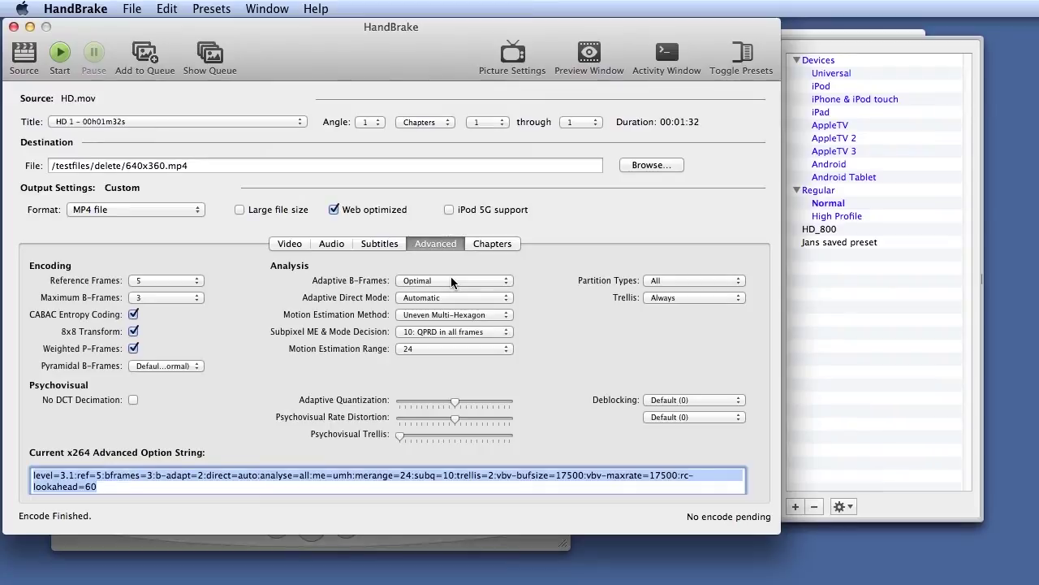
{"action": "mouse_move", "coordinate": [452, 277]}
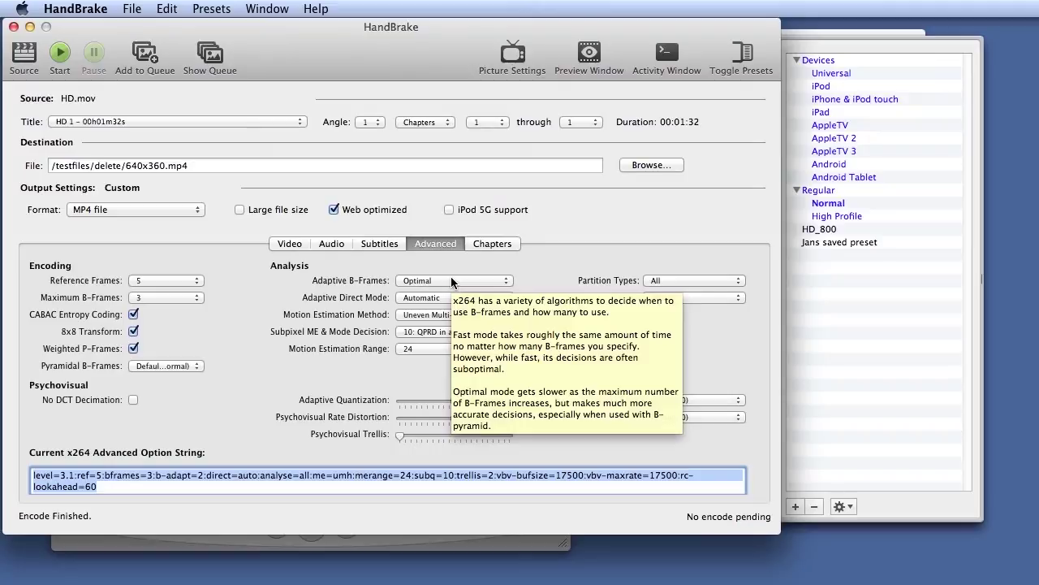
{"action": "left_click", "coordinate": [450, 279]}
{"action": "left_click", "coordinate": [452, 281]}
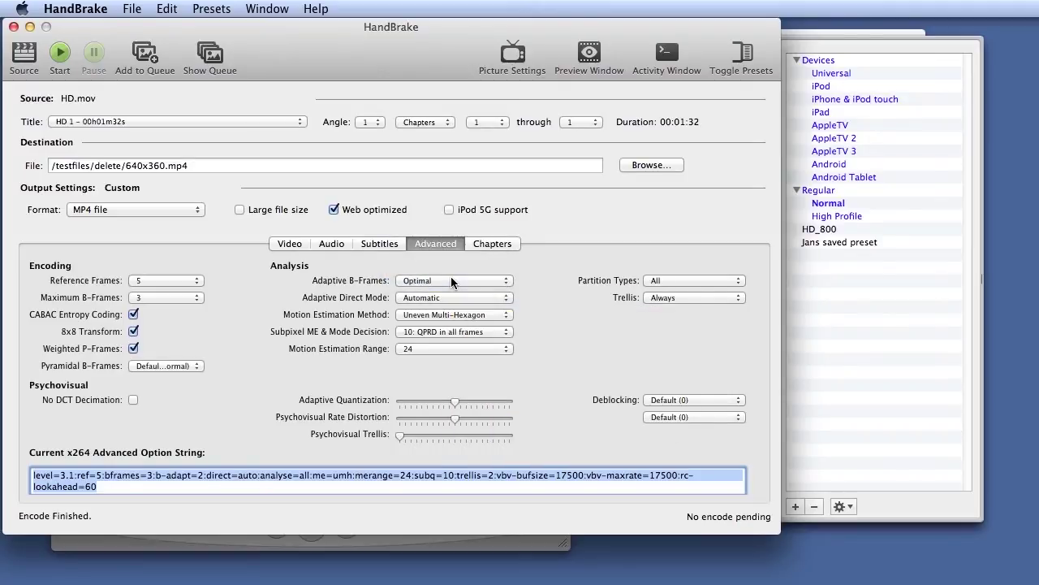
{"action": "left_click", "coordinate": [461, 349]}
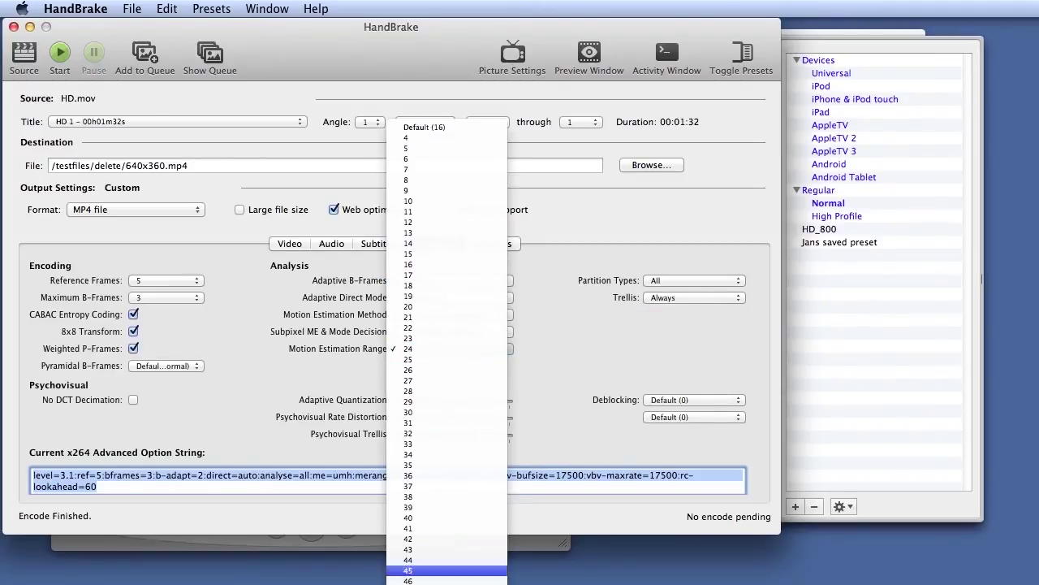
{"action": "left_click", "coordinate": [435, 349]}
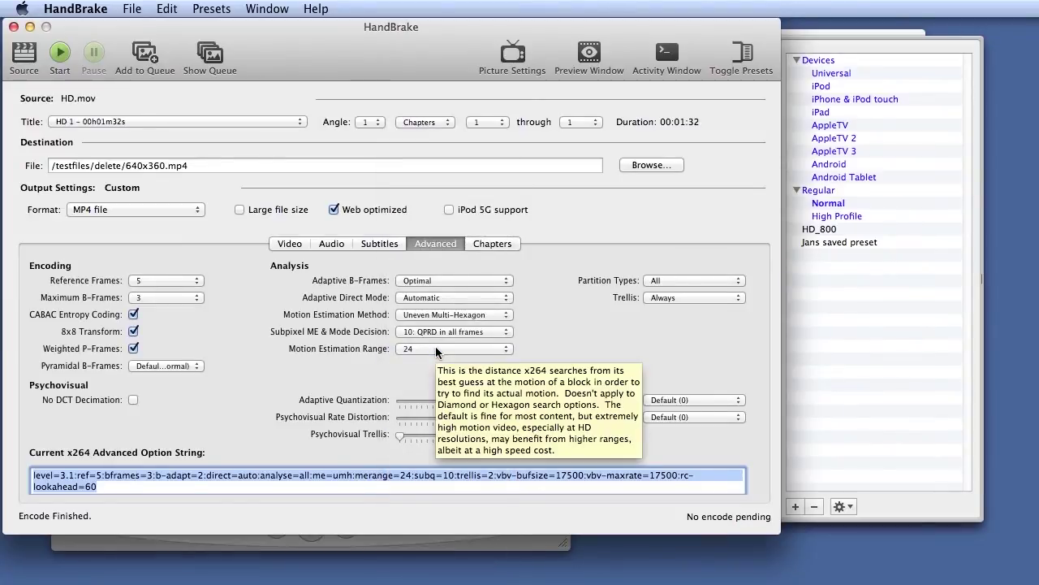
Step: Keep Subpixel ME at 10: QPRD, Partitions at All, Trellis at Always, then return to Video
{"action": "left_click", "coordinate": [447, 331]}
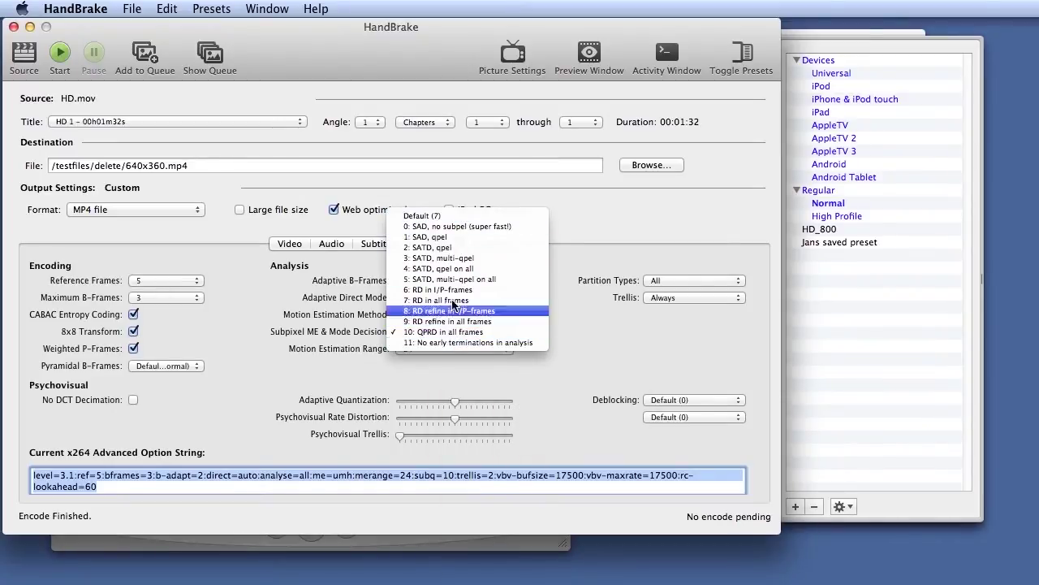
{"action": "left_click", "coordinate": [455, 331]}
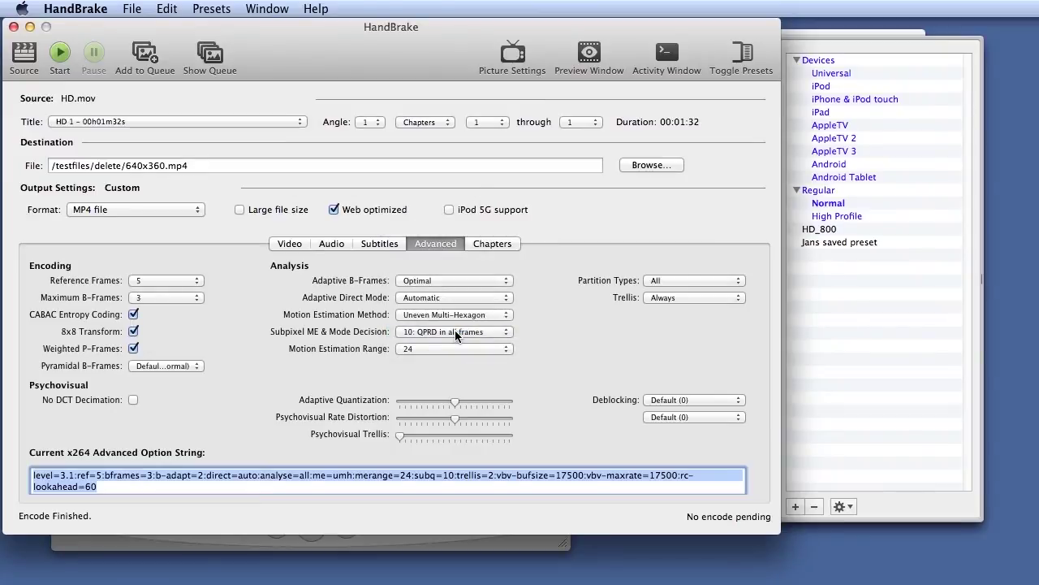
{"action": "mouse_move", "coordinate": [455, 332]}
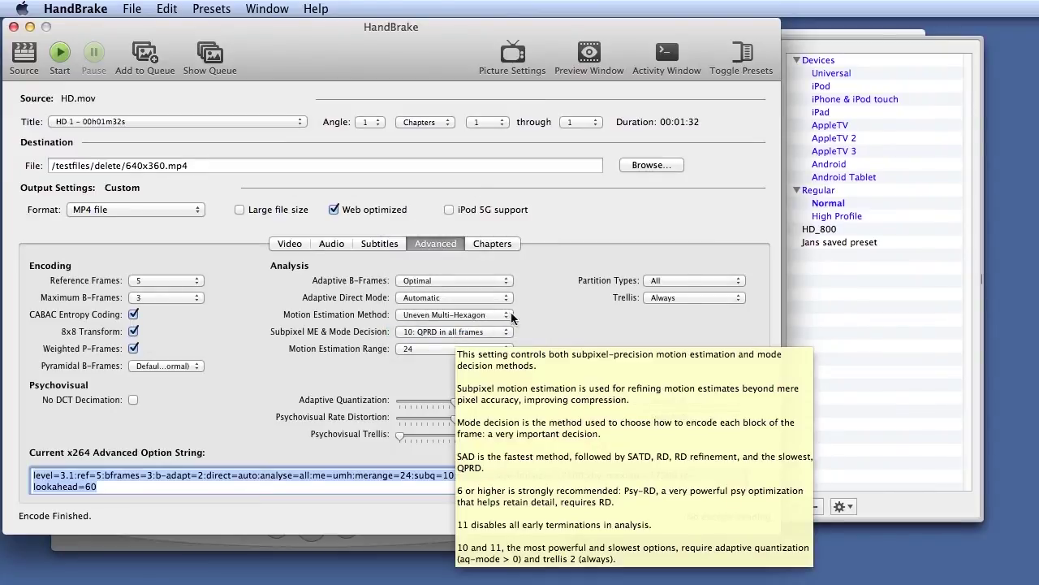
{"action": "left_click", "coordinate": [670, 280]}
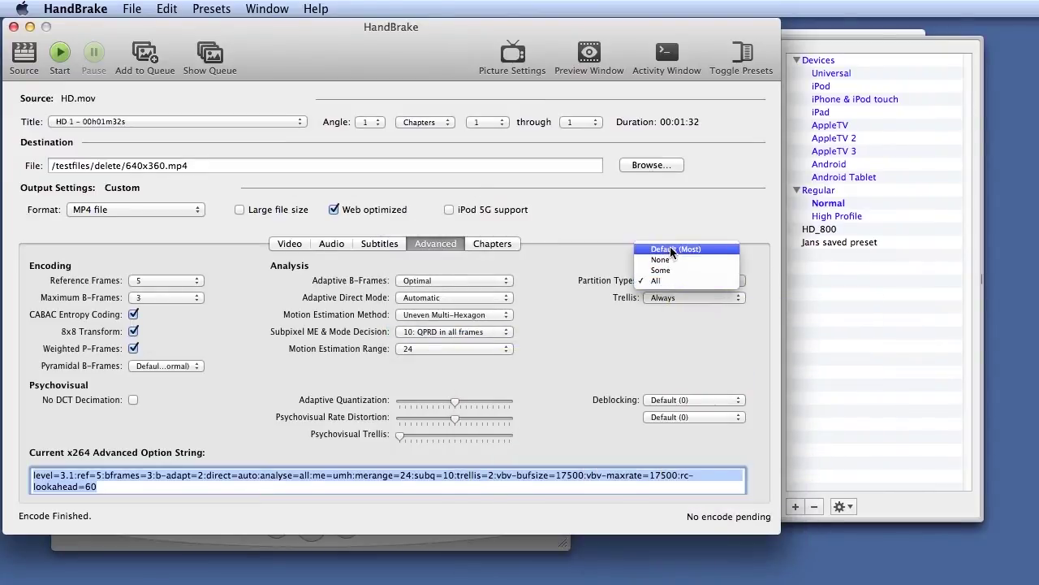
{"action": "left_click", "coordinate": [662, 281]}
{"action": "left_click", "coordinate": [664, 297]}
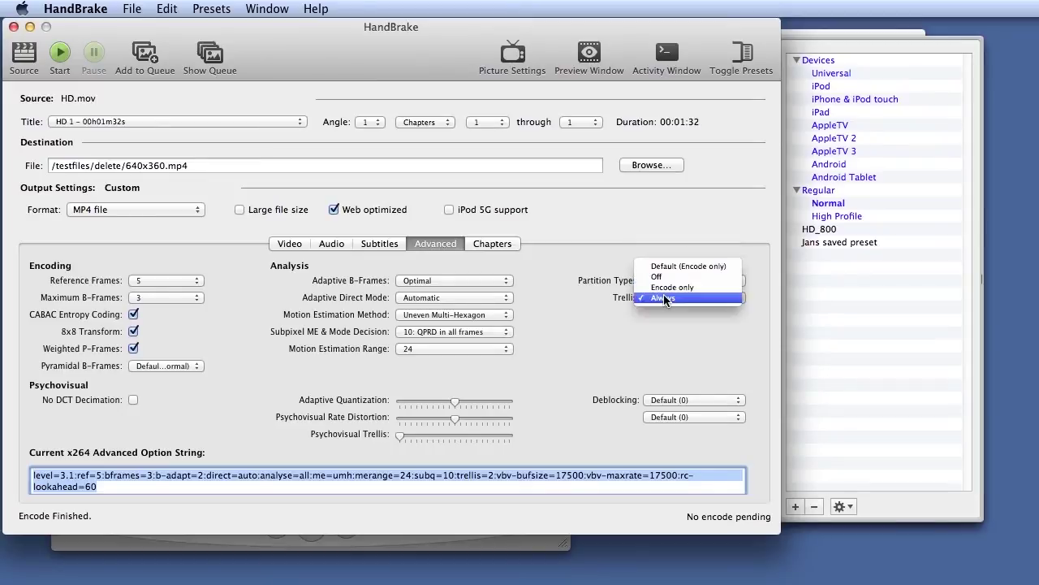
{"action": "left_click", "coordinate": [663, 297]}
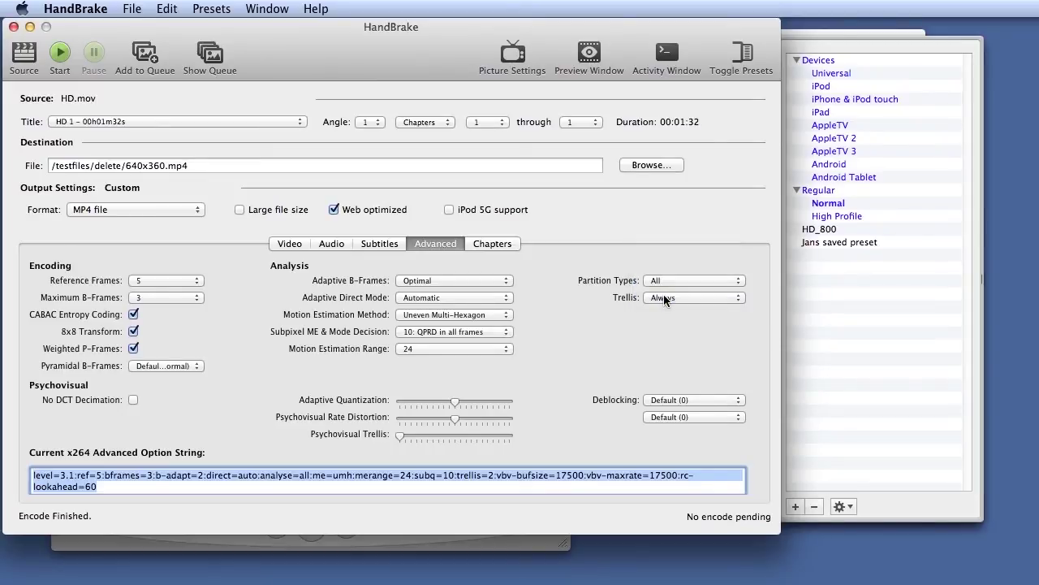
{"action": "left_click", "coordinate": [294, 244]}
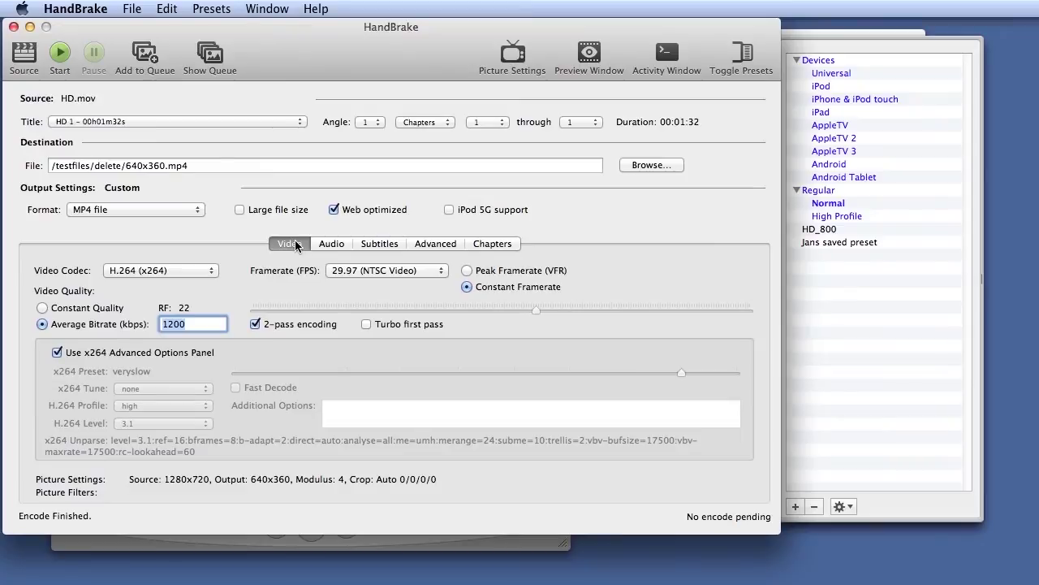
Step: Switch the x264 preset to ultrafast and review its advanced settings: partitions None, trellis Off
{"action": "left_click", "coordinate": [57, 352]}
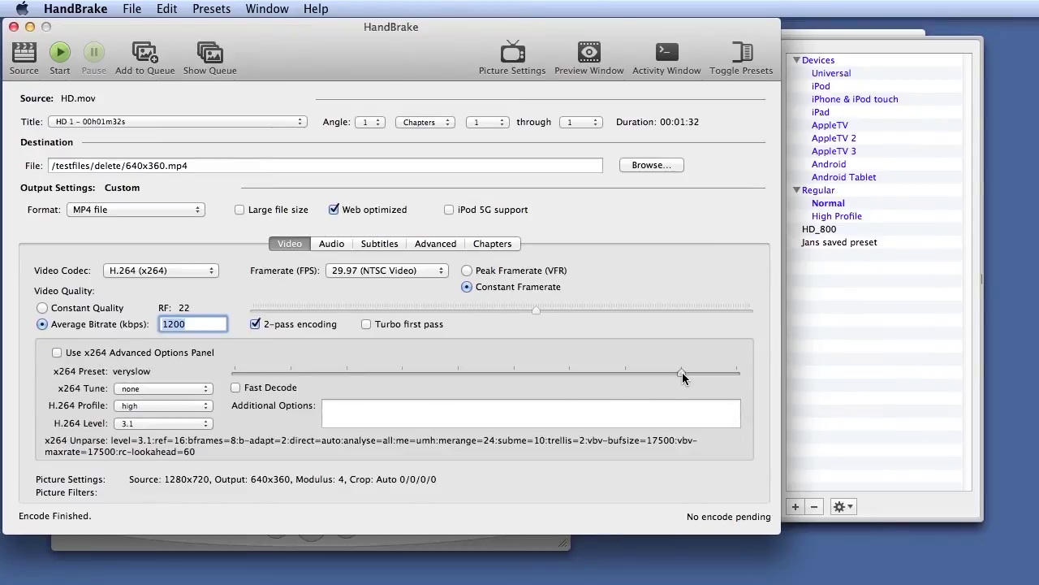
{"action": "left_click_drag", "start_coordinate": [682, 375], "coordinate": [250, 382]}
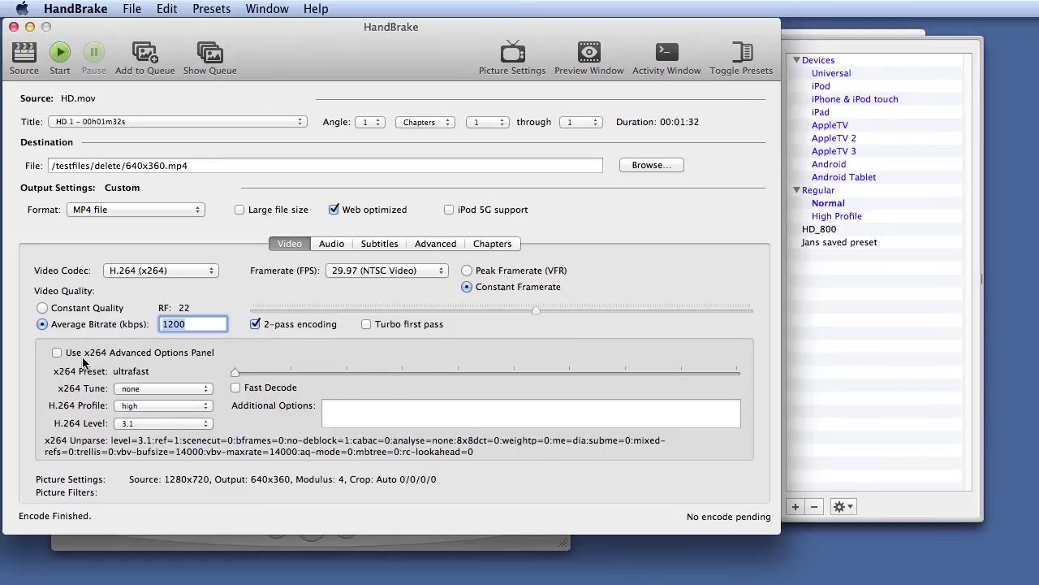
{"action": "left_click", "coordinate": [57, 353]}
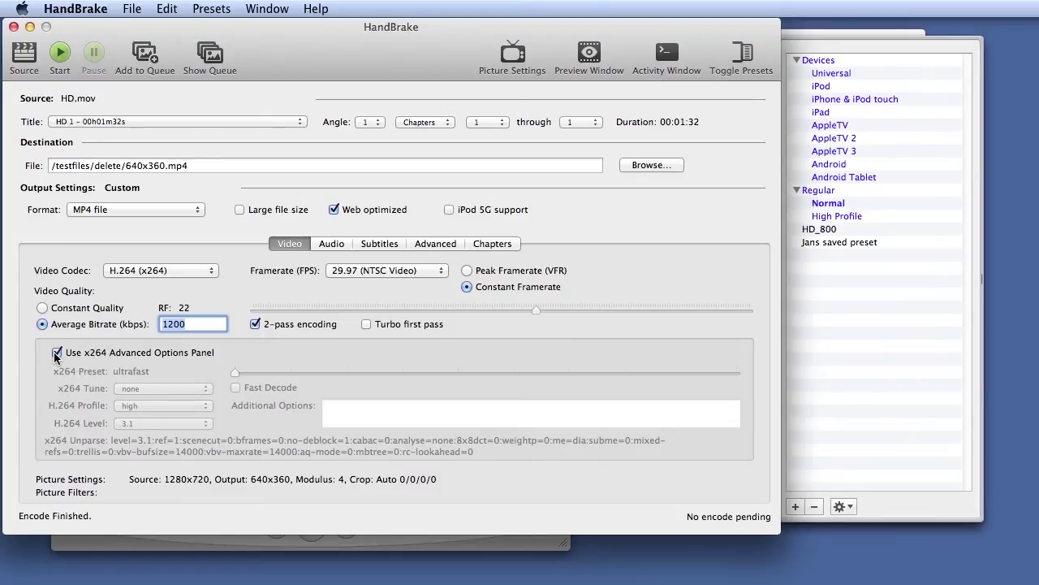
{"action": "left_click", "coordinate": [435, 243]}
{"action": "left_click", "coordinate": [706, 280]}
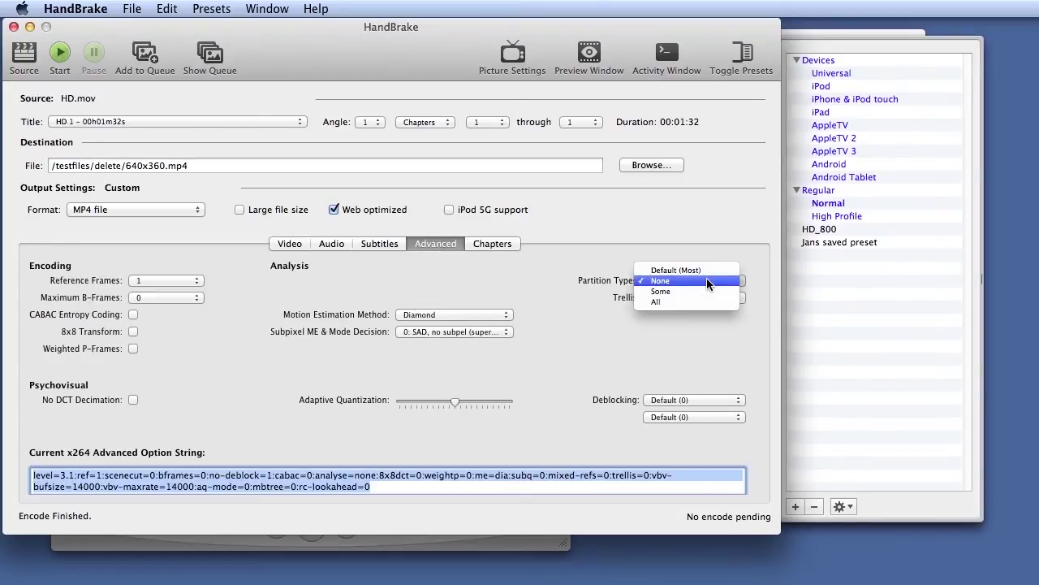
{"action": "left_click", "coordinate": [706, 280]}
{"action": "left_click", "coordinate": [704, 297]}
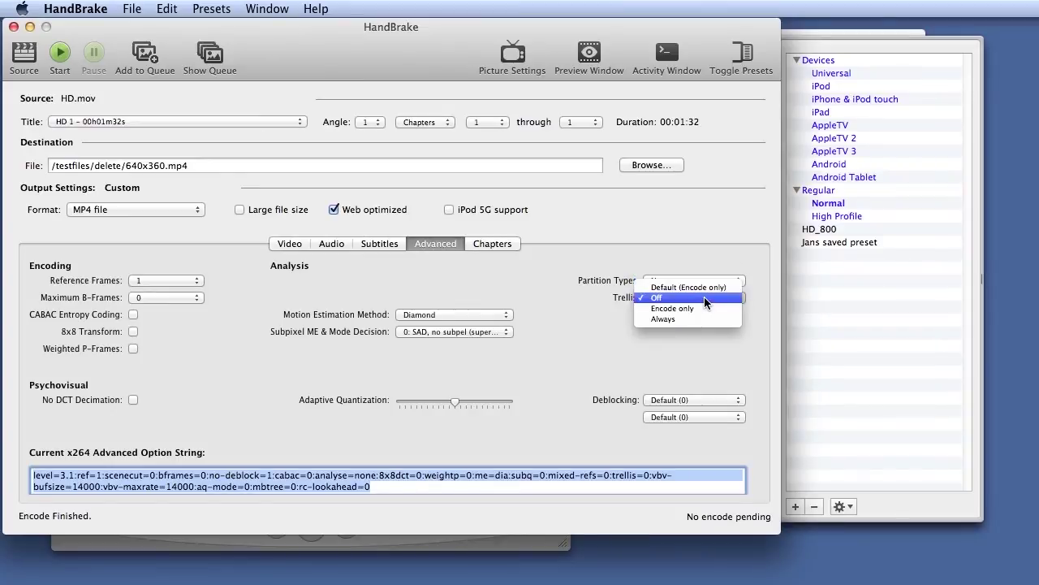
Step: Raise the x264 preset from ultrafast to veryslow
{"action": "left_click", "coordinate": [704, 297]}
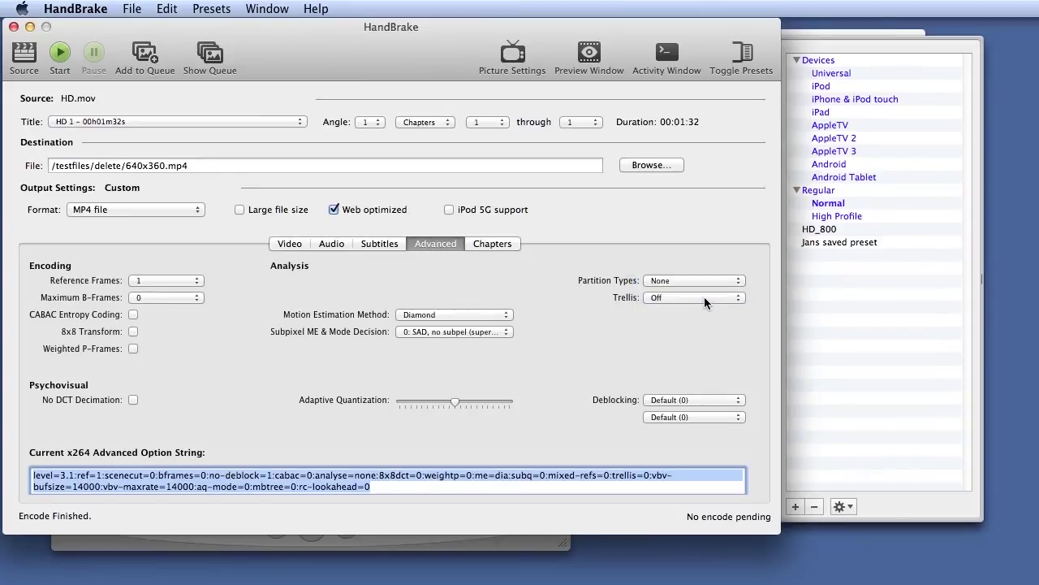
{"action": "left_click", "coordinate": [295, 245]}
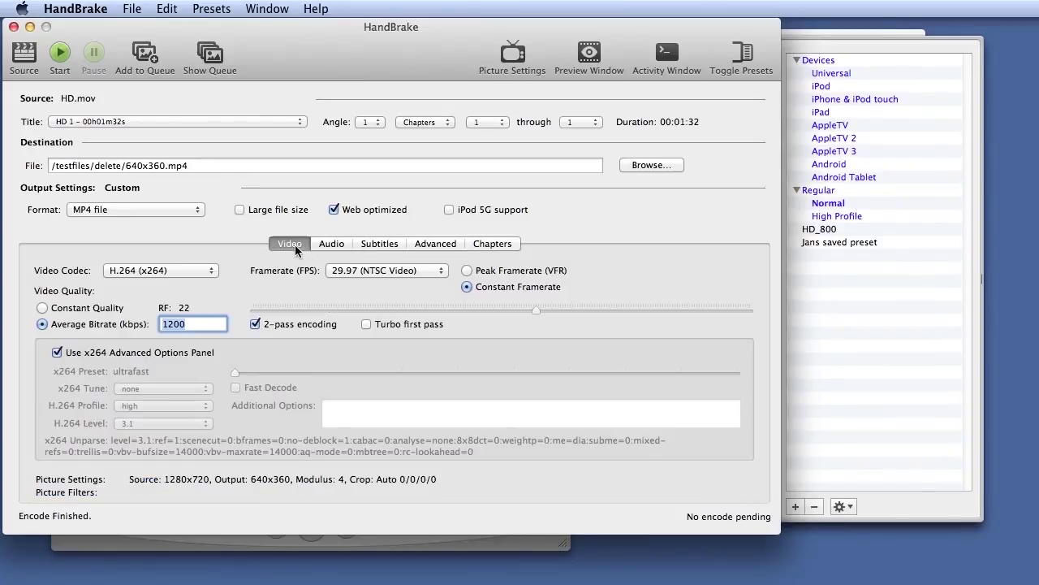
{"action": "left_click", "coordinate": [57, 352]}
{"action": "left_click_drag", "start_coordinate": [234, 372], "coordinate": [682, 374]}
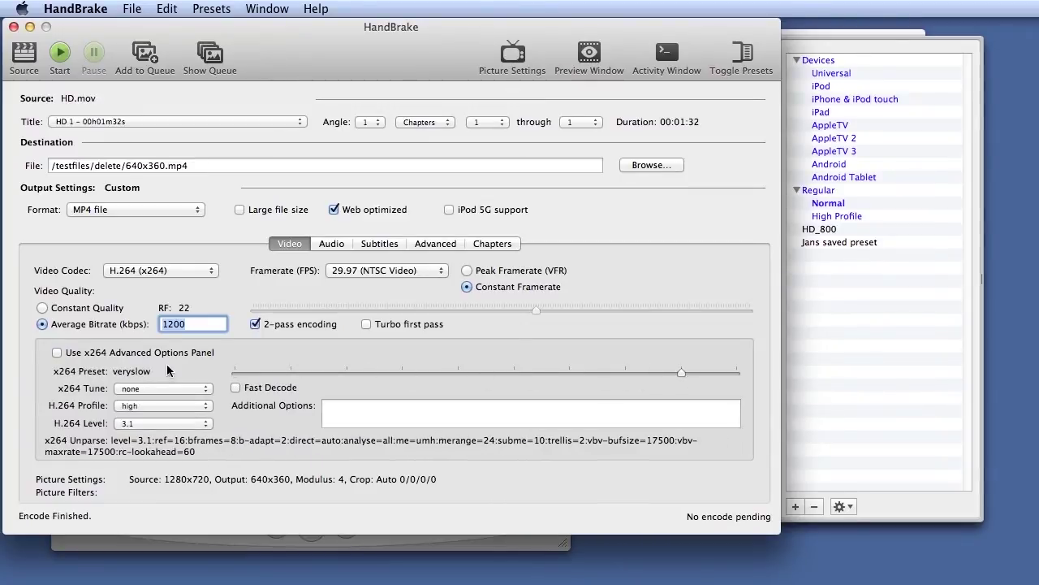
Step: Give veryslow 5 reference frames and 3 maximum B-frames, then view the Audio settings
{"action": "left_click", "coordinate": [57, 352]}
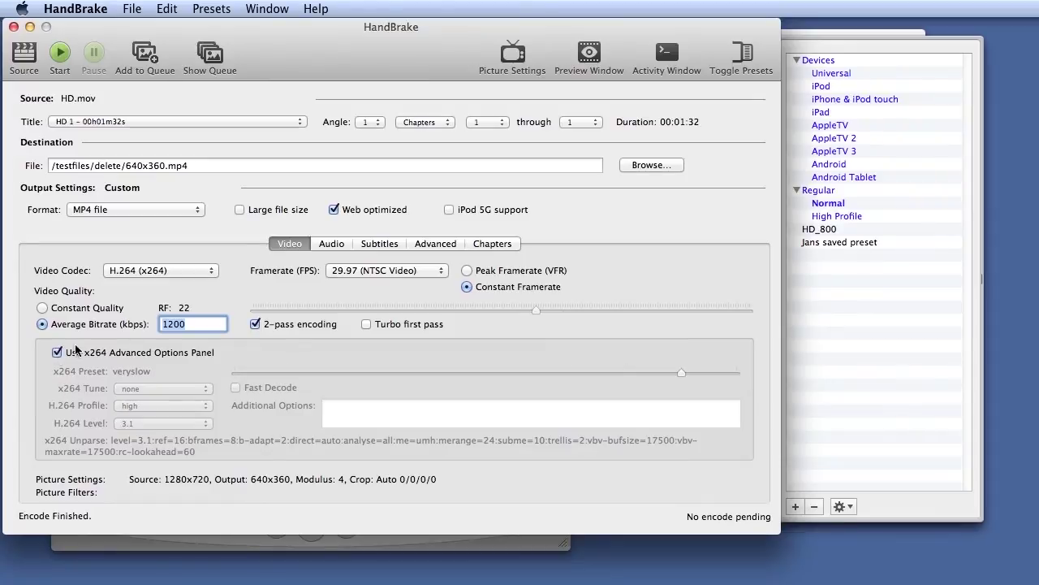
{"action": "left_click", "coordinate": [437, 243]}
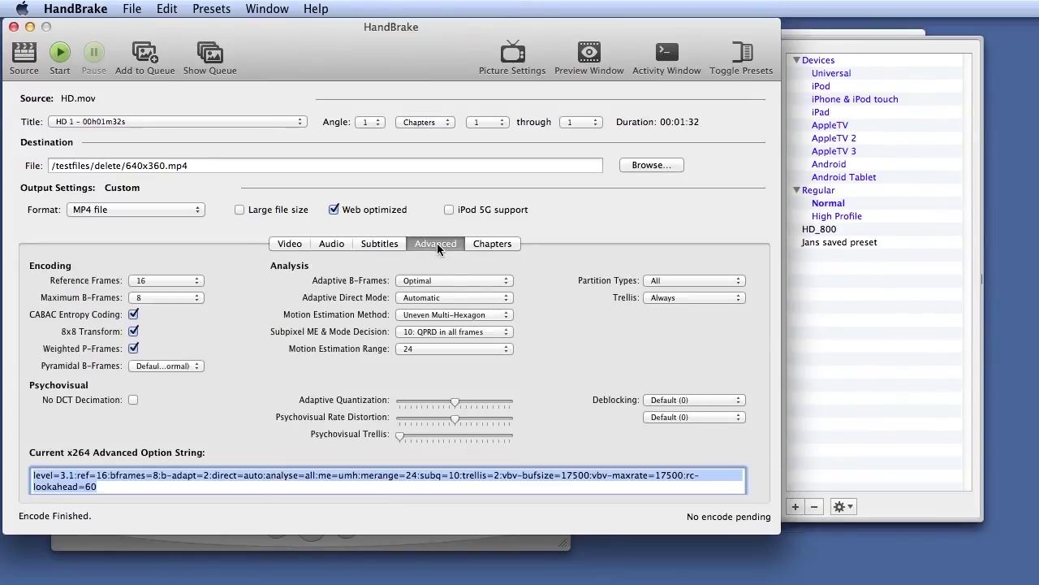
{"action": "left_click", "coordinate": [153, 280]}
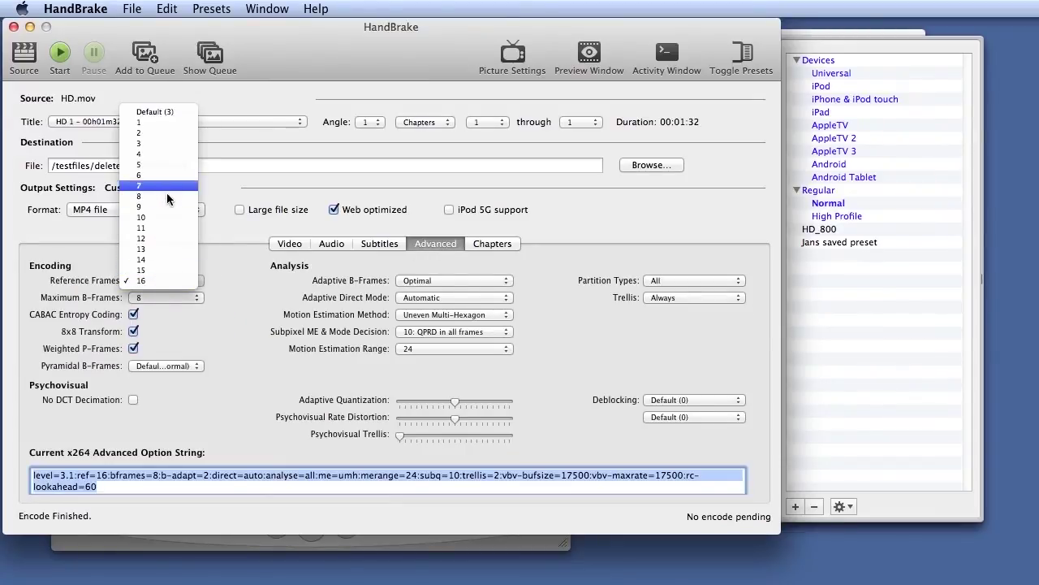
{"action": "left_click", "coordinate": [168, 165]}
{"action": "left_click", "coordinate": [164, 297]}
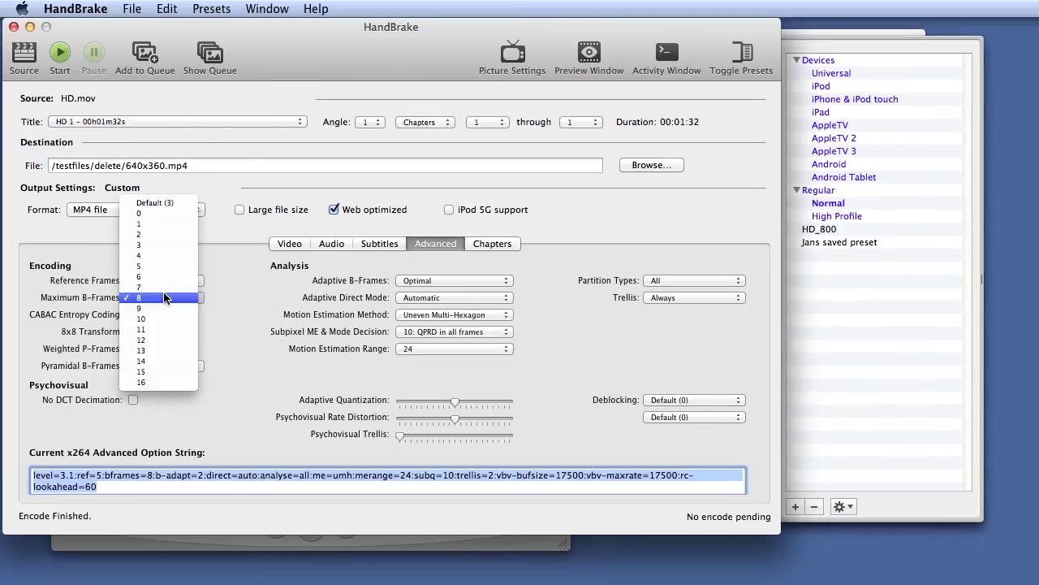
{"action": "left_click", "coordinate": [164, 244]}
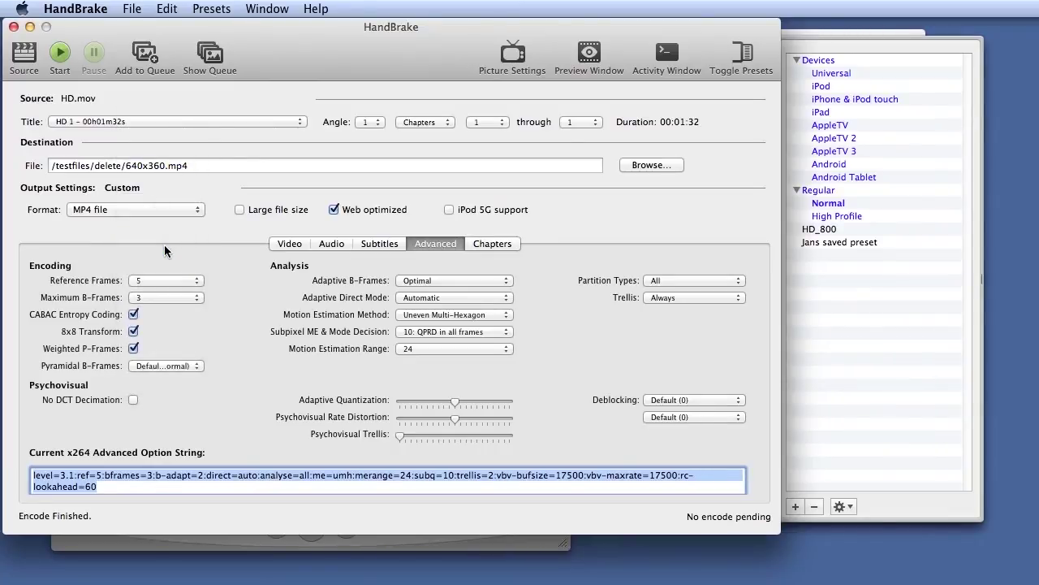
{"action": "left_click", "coordinate": [299, 243]}
{"action": "left_click", "coordinate": [329, 243]}
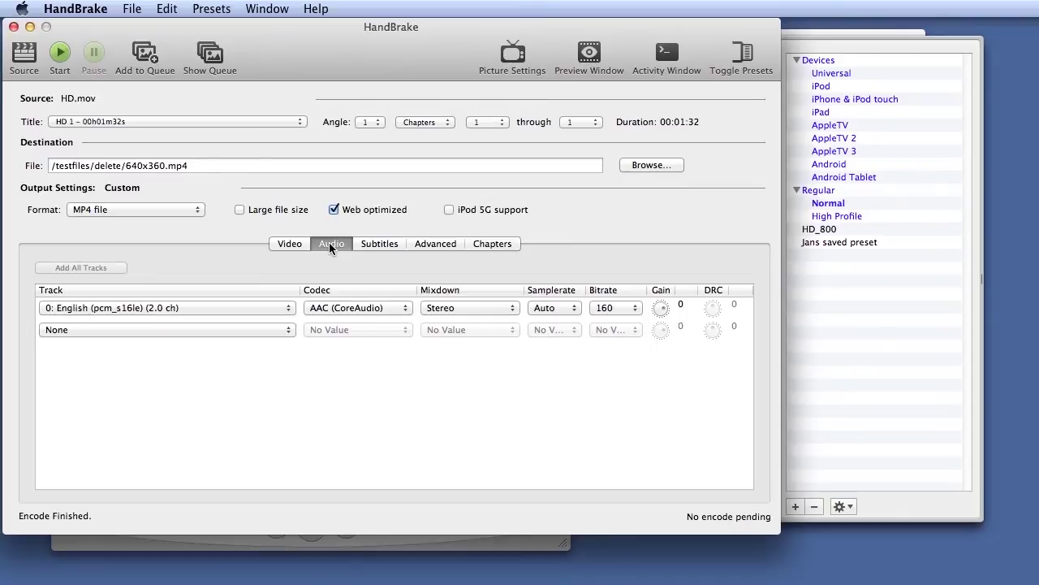
Step: Set the first audio track's bitrate to 128 kbps
{"action": "left_click", "coordinate": [613, 308]}
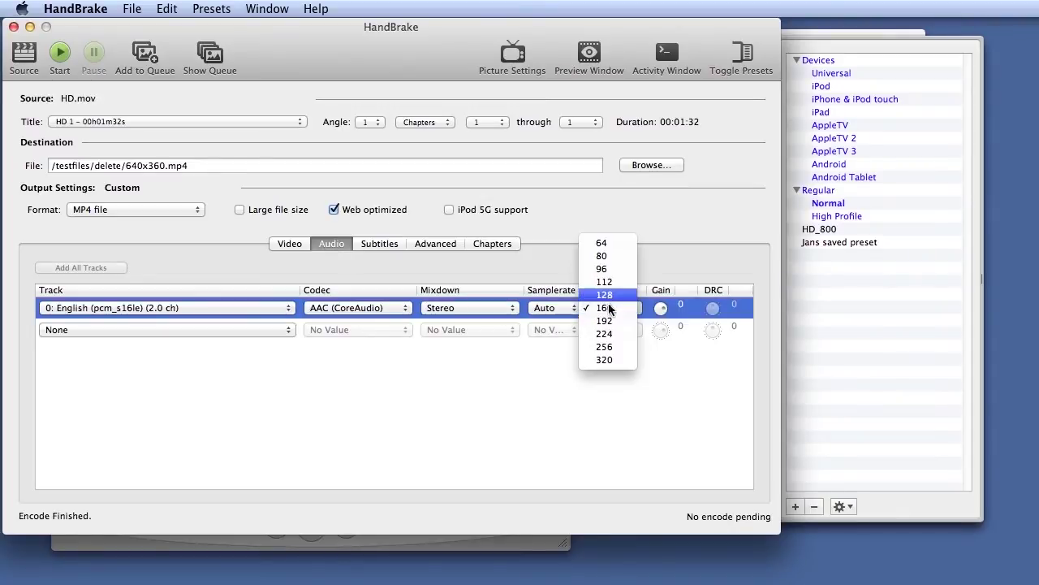
{"action": "left_click", "coordinate": [610, 296]}
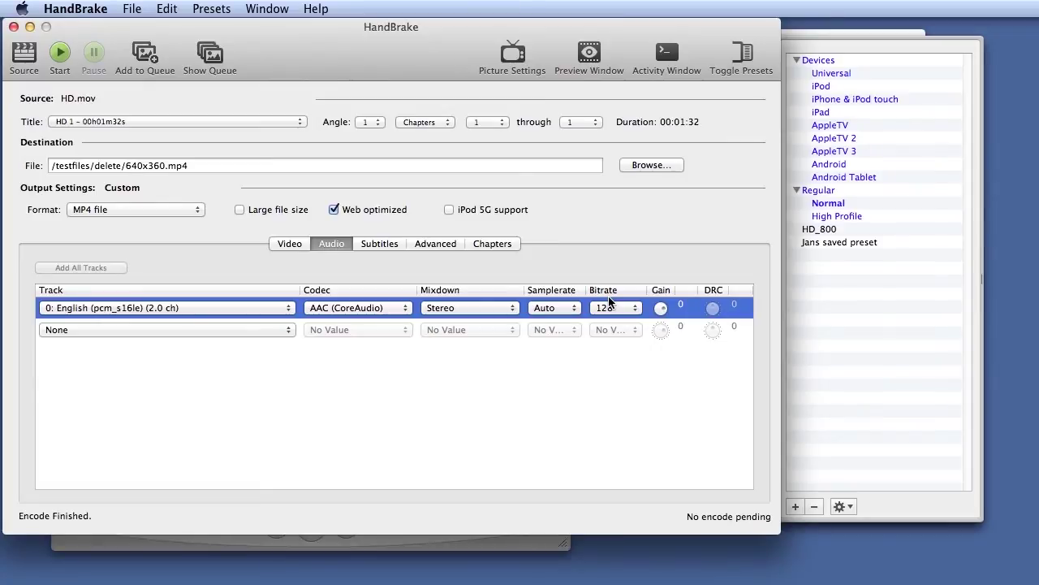
{"action": "left_click", "coordinate": [796, 506]}
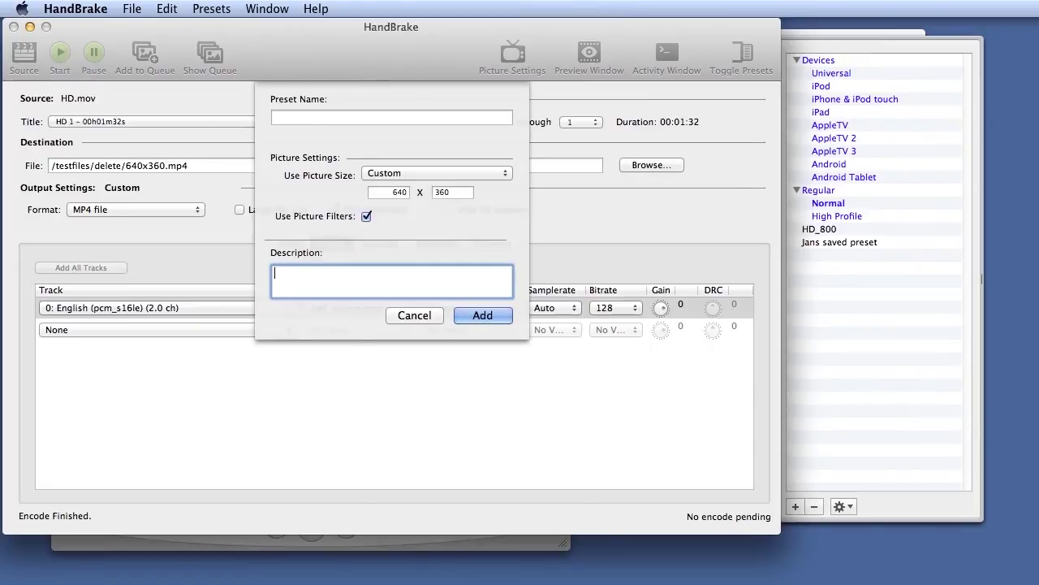
Step: Save a preset named and described '640x260 preset for computer playback'
{"action": "type", "text": "640x260 preset for computer playback"}
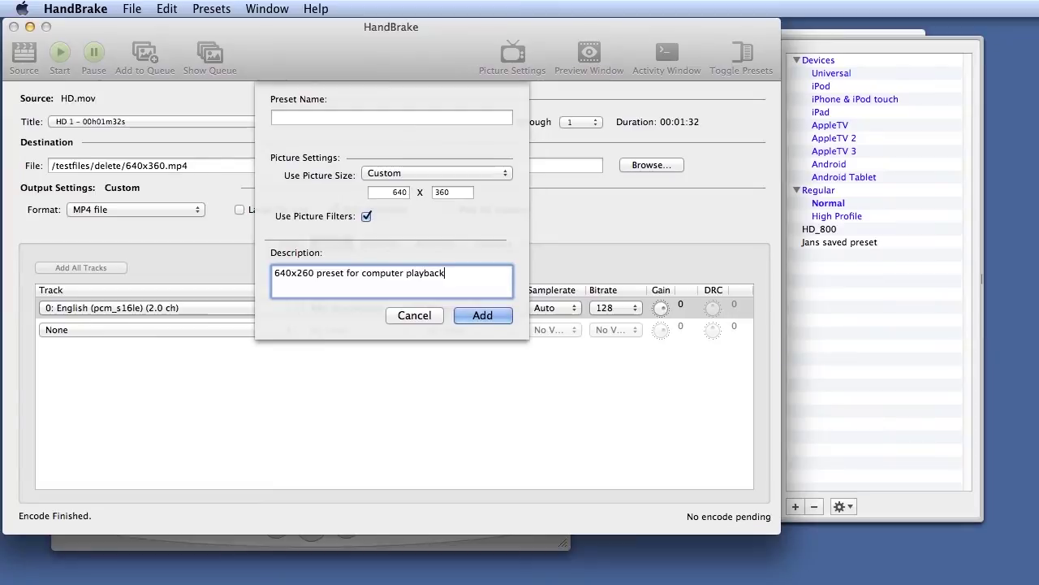
{"action": "left_click", "coordinate": [316, 119]}
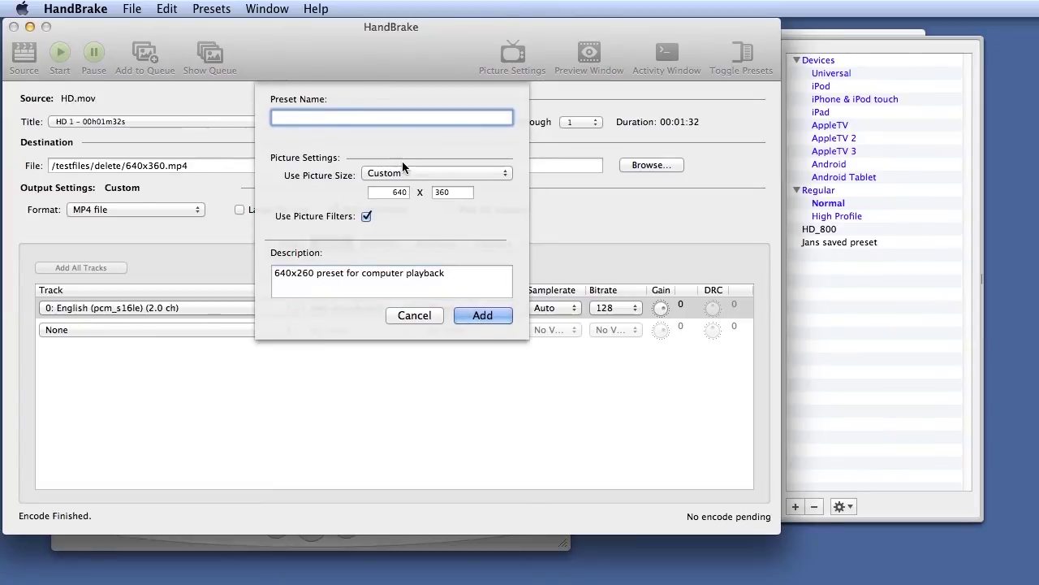
{"action": "key", "text": "Tab"}
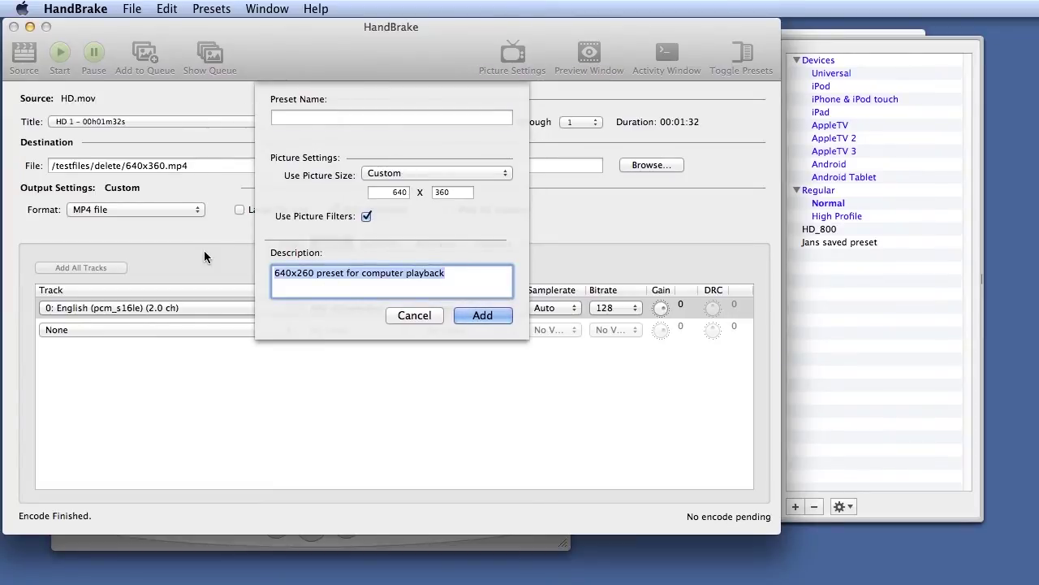
{"action": "key", "text": "super+c"}
{"action": "key", "text": "shift+Tab"}
{"action": "key", "text": "super+v"}
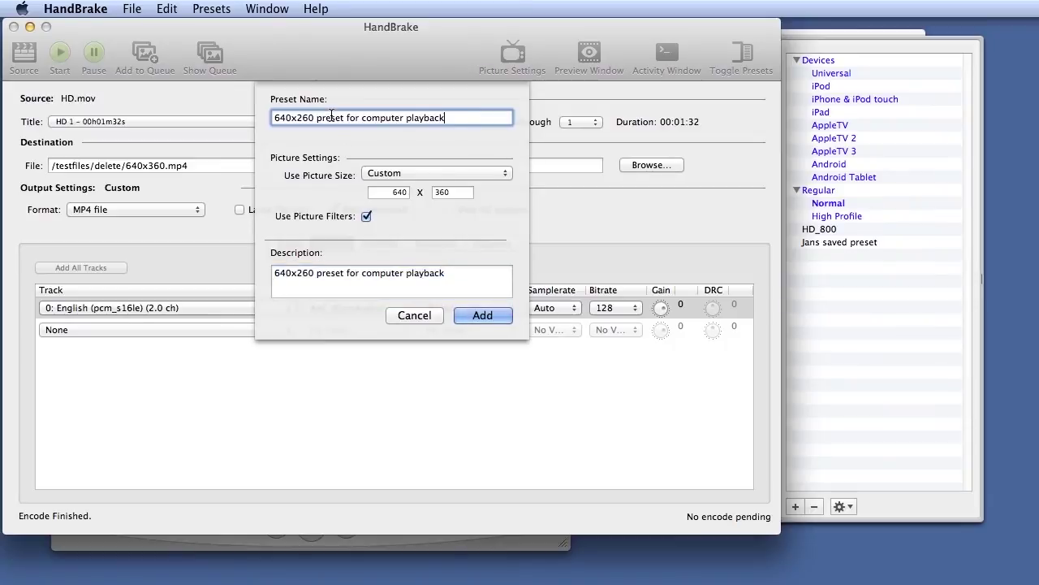
{"action": "left_click", "coordinate": [482, 315]}
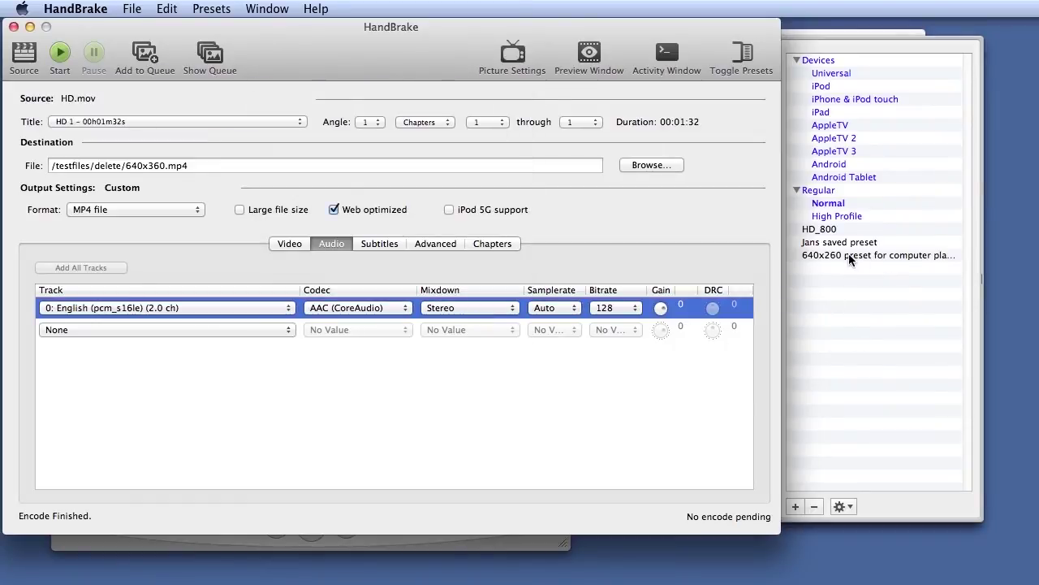
{"action": "left_click", "coordinate": [300, 242]}
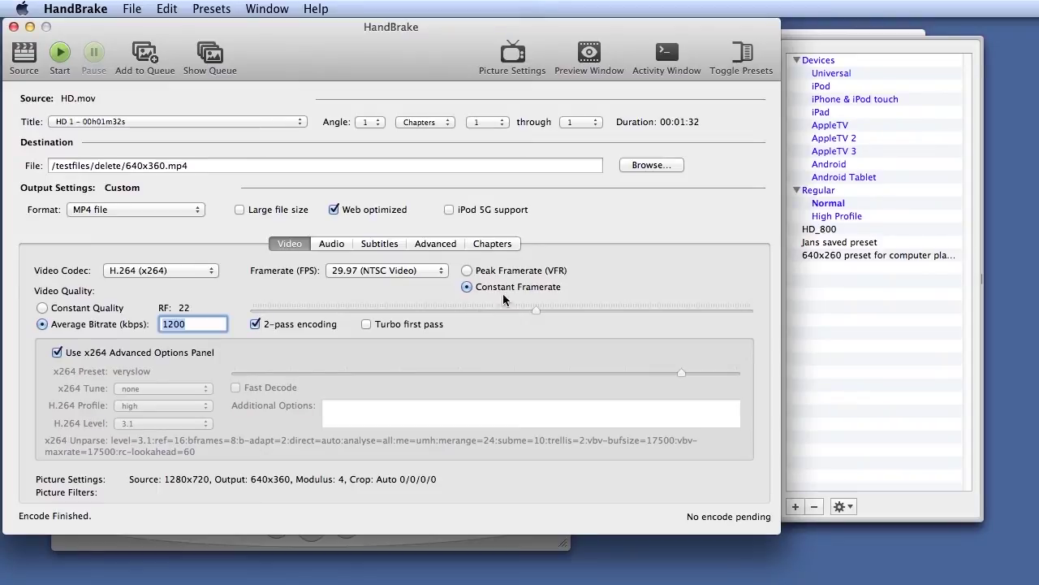
Step: Open the preview window and play a short live preview of the 640x360 output
{"action": "left_click", "coordinate": [589, 54]}
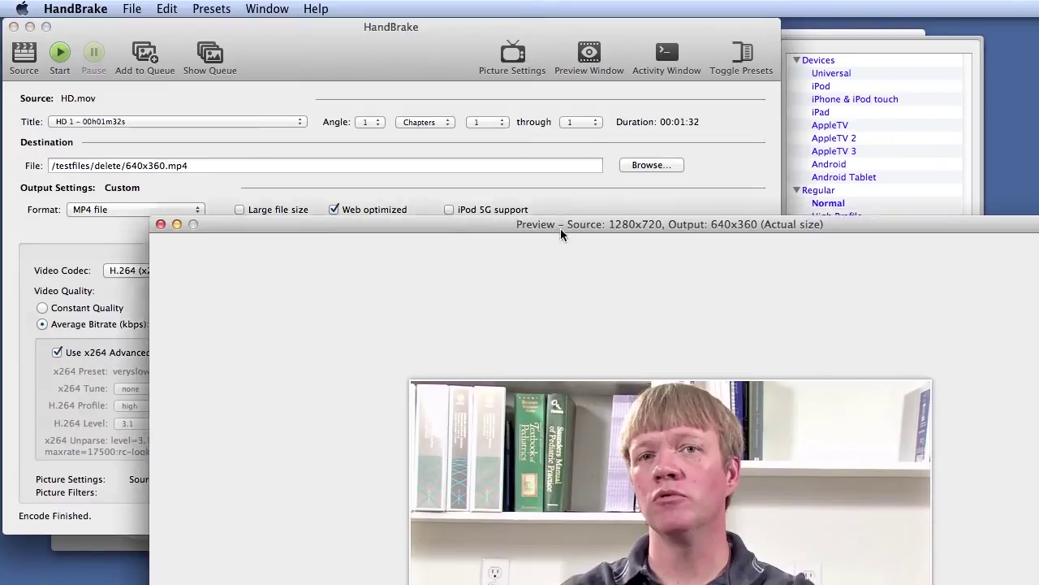
{"action": "left_click_drag", "start_coordinate": [560, 228], "coordinate": [394, 30]}
{"action": "mouse_move", "coordinate": [439, 315]}
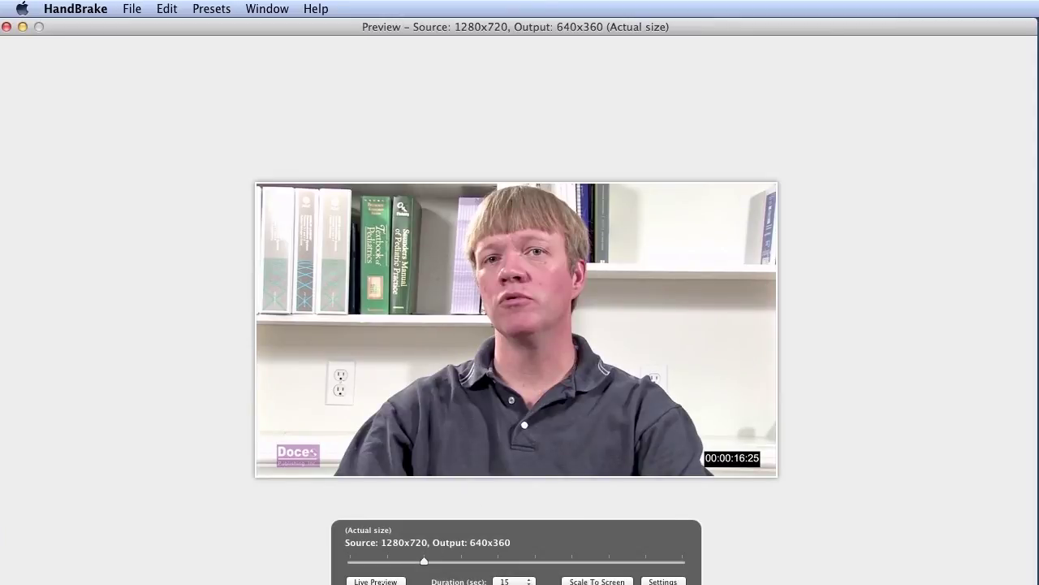
{"action": "left_click", "coordinate": [377, 581]}
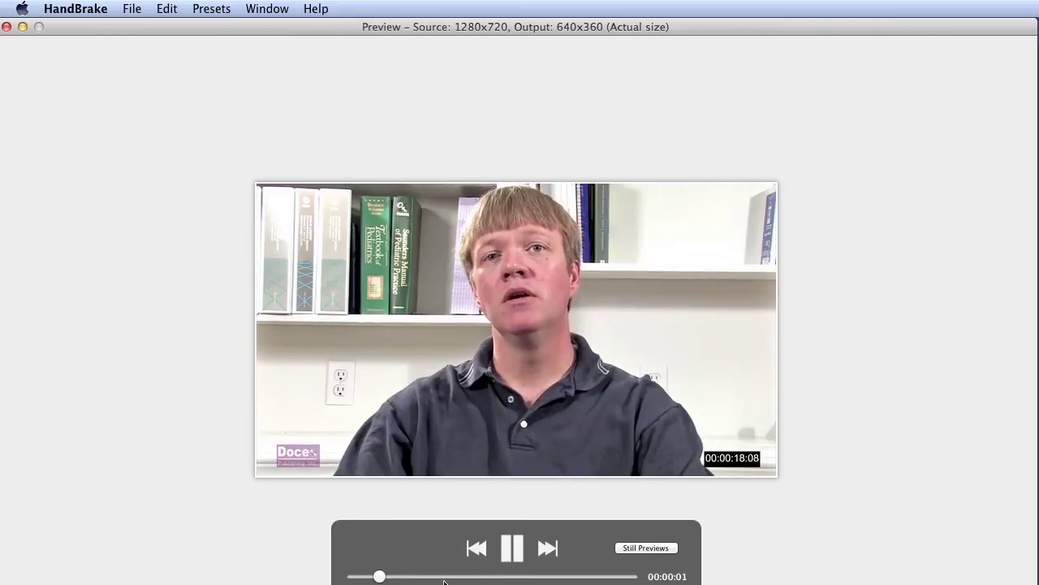
{"action": "left_click", "coordinate": [509, 556]}
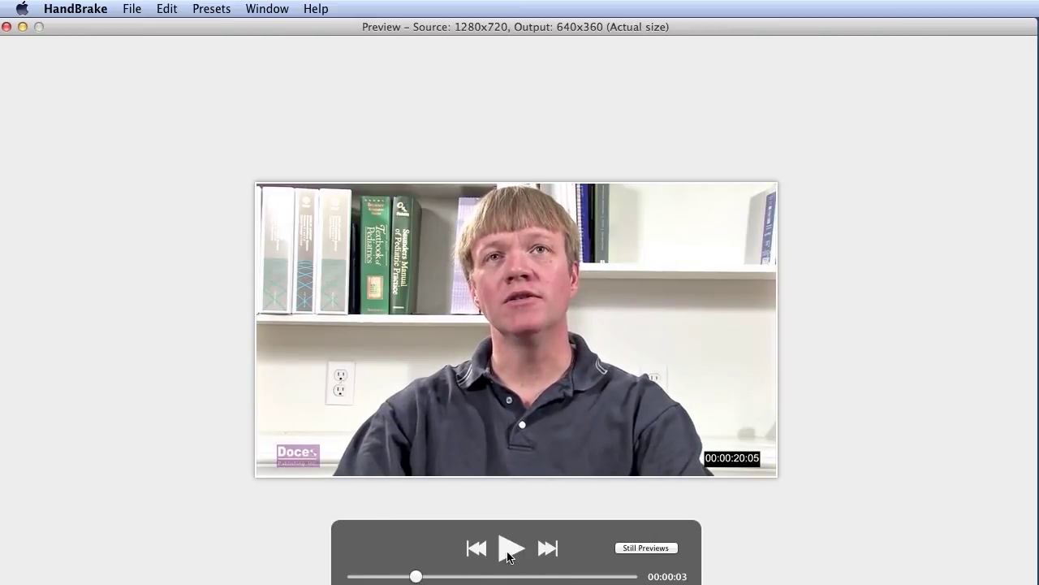
Step: Move to a later ballet frame, then encode and pause a live preview from there
{"action": "left_click_drag", "start_coordinate": [414, 576], "coordinate": [634, 577]}
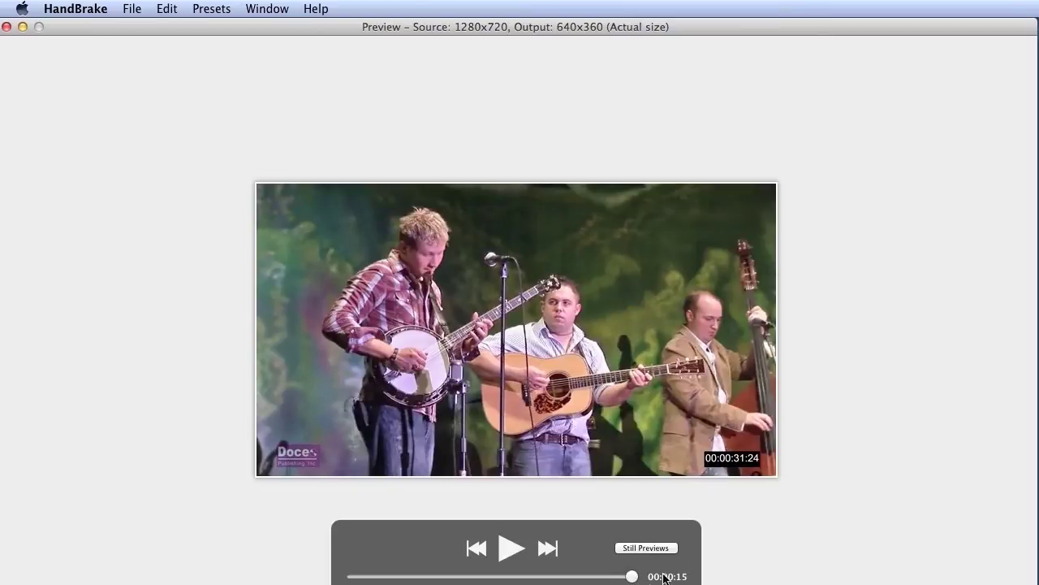
{"action": "left_click", "coordinate": [659, 549]}
{"action": "left_click", "coordinate": [576, 561]}
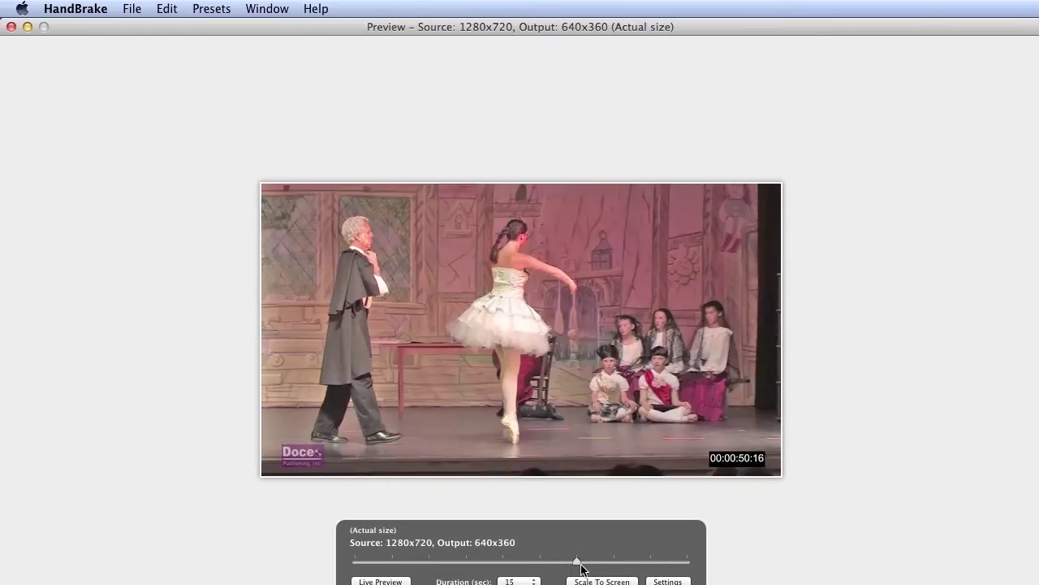
{"action": "left_click_drag", "start_coordinate": [577, 561], "coordinate": [614, 561]}
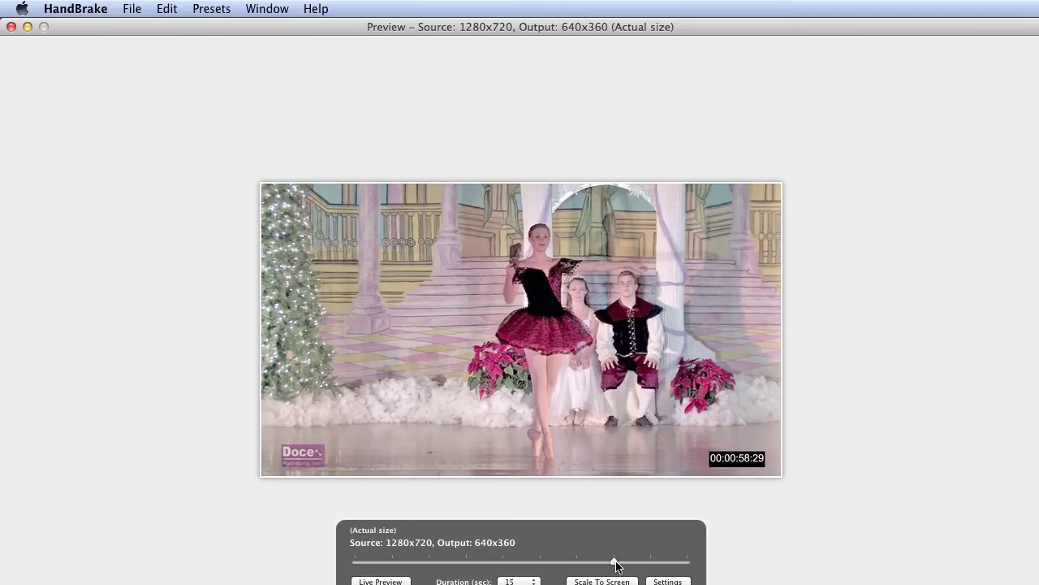
{"action": "left_click", "coordinate": [395, 580]}
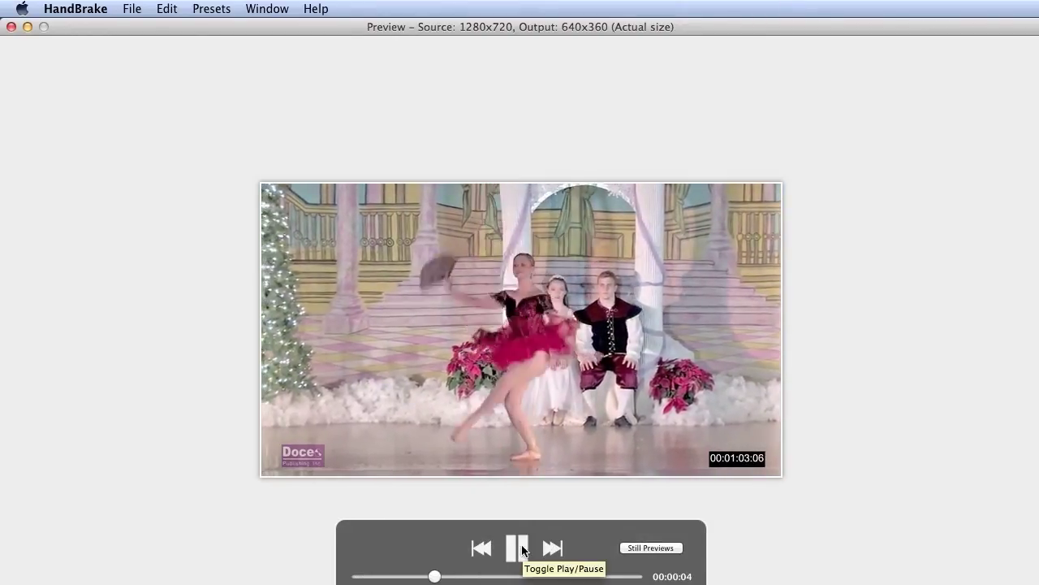
{"action": "left_click", "coordinate": [517, 548]}
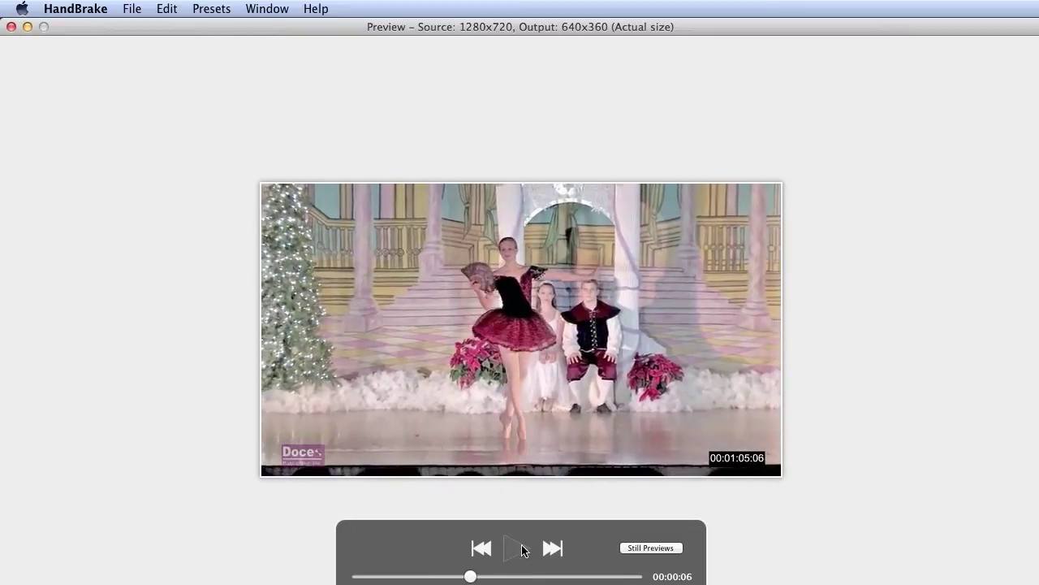
Step: Close the preview, re-encode HD.mov overwriting 640x360.mp4, and reveal it from the queue
{"action": "left_click", "coordinate": [10, 27]}
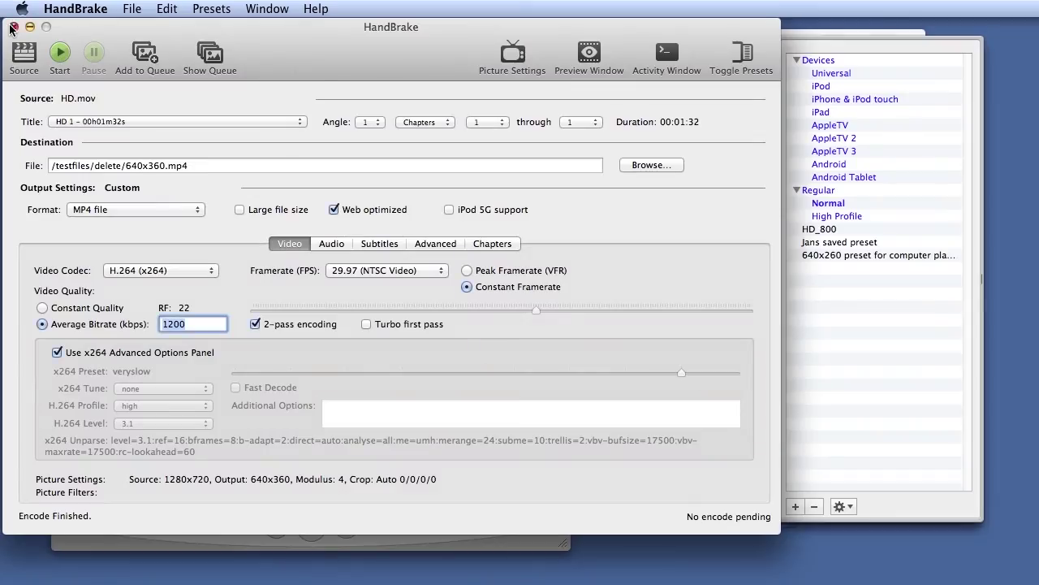
{"action": "left_click", "coordinate": [60, 55]}
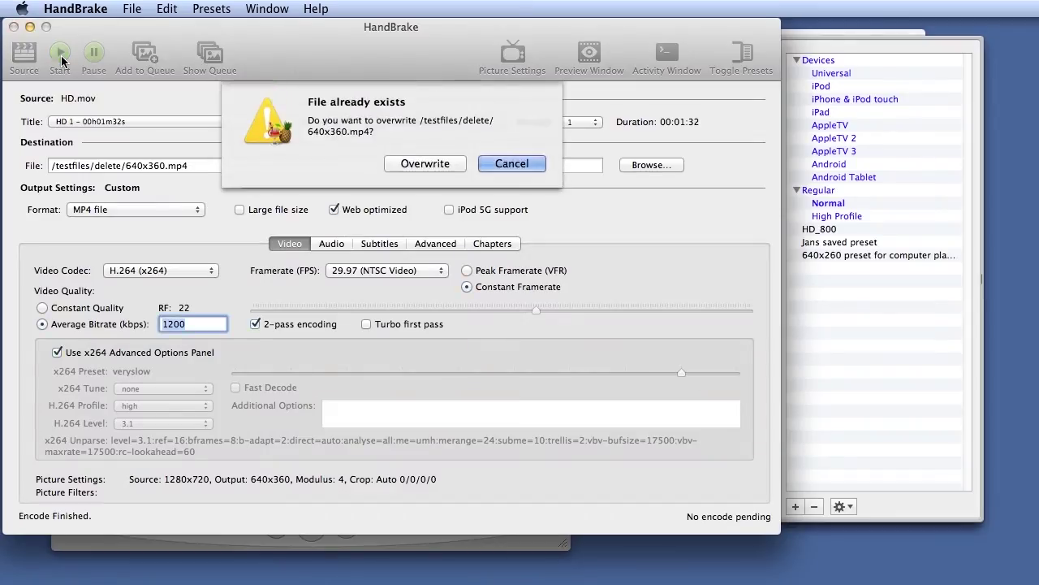
{"action": "left_click", "coordinate": [439, 165]}
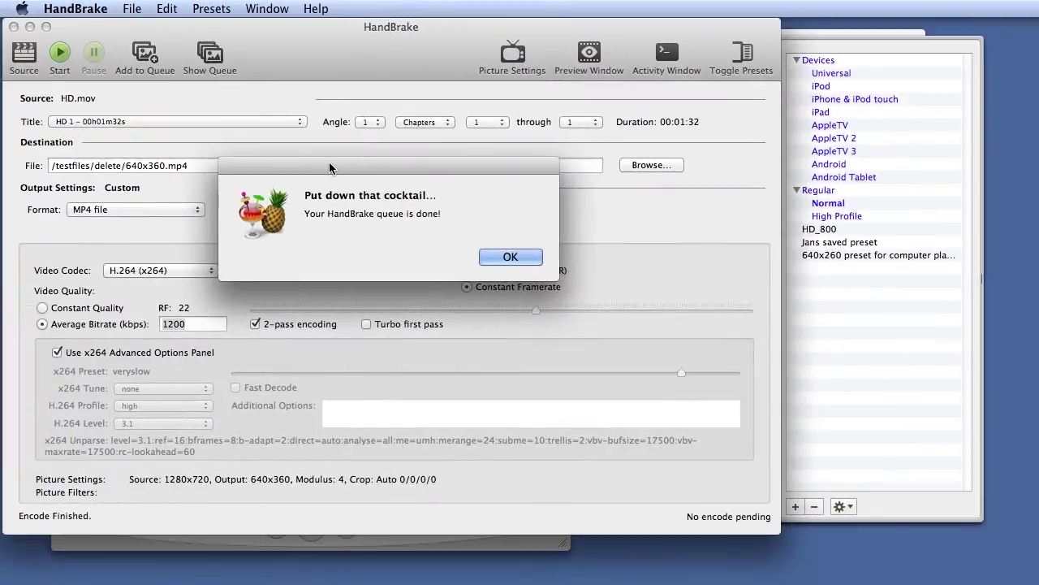
{"action": "left_click", "coordinate": [516, 254]}
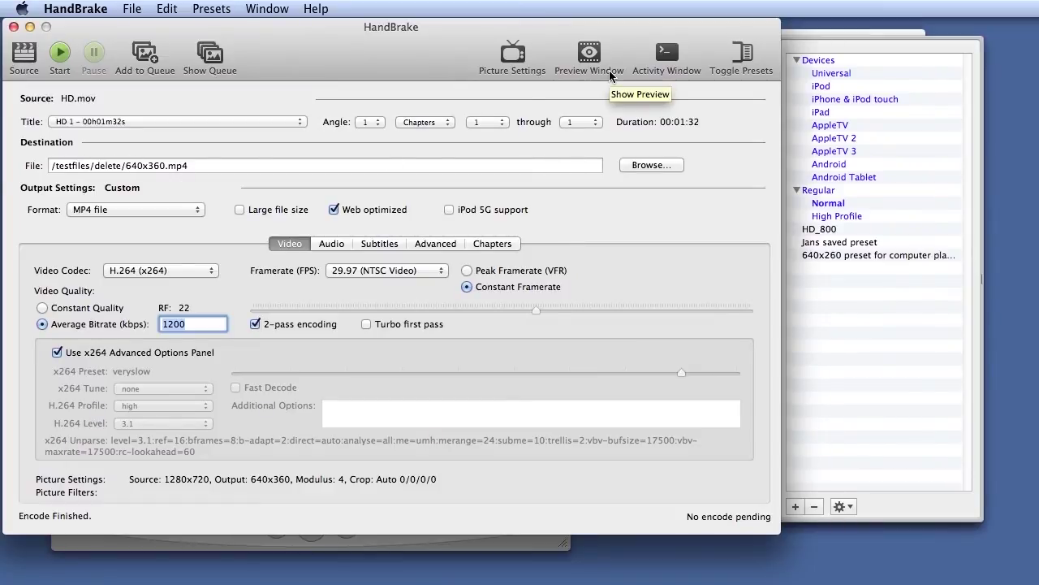
{"action": "left_click", "coordinate": [207, 58]}
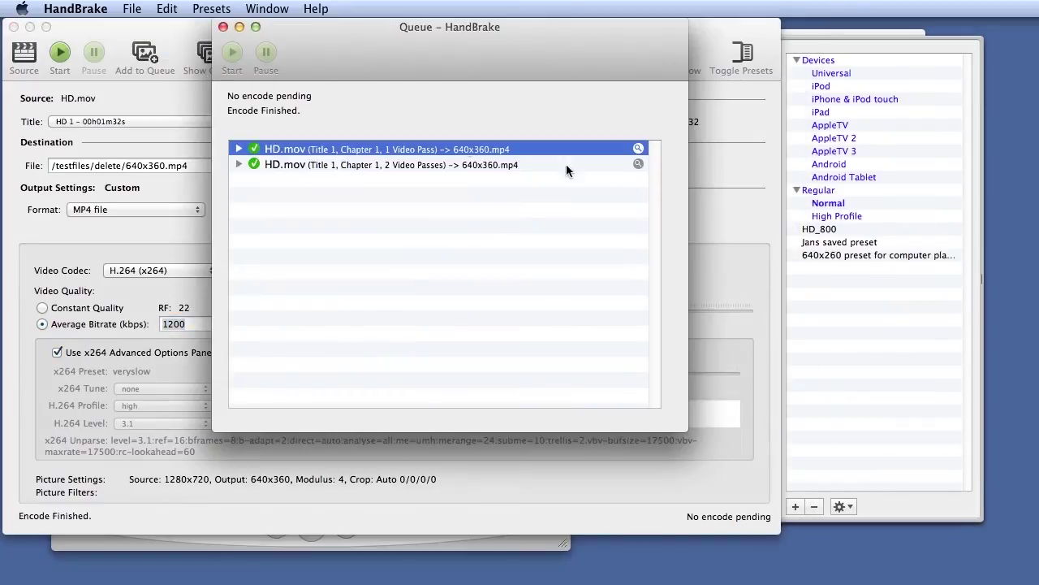
{"action": "left_click", "coordinate": [638, 165]}
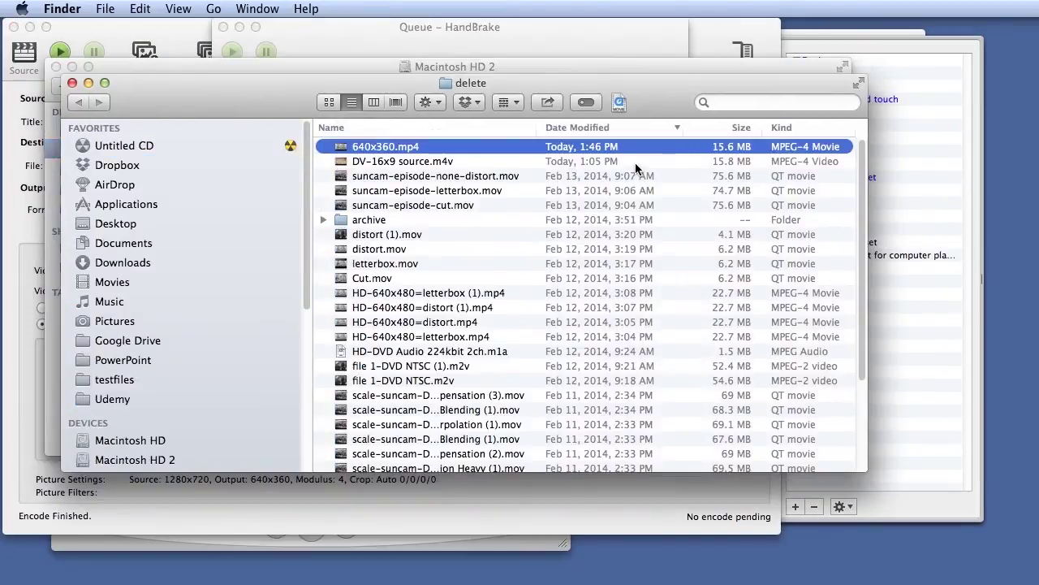
Step: Open 640x360.mp4 in QuickTime Player to check the encode
{"action": "double_click", "coordinate": [349, 148]}
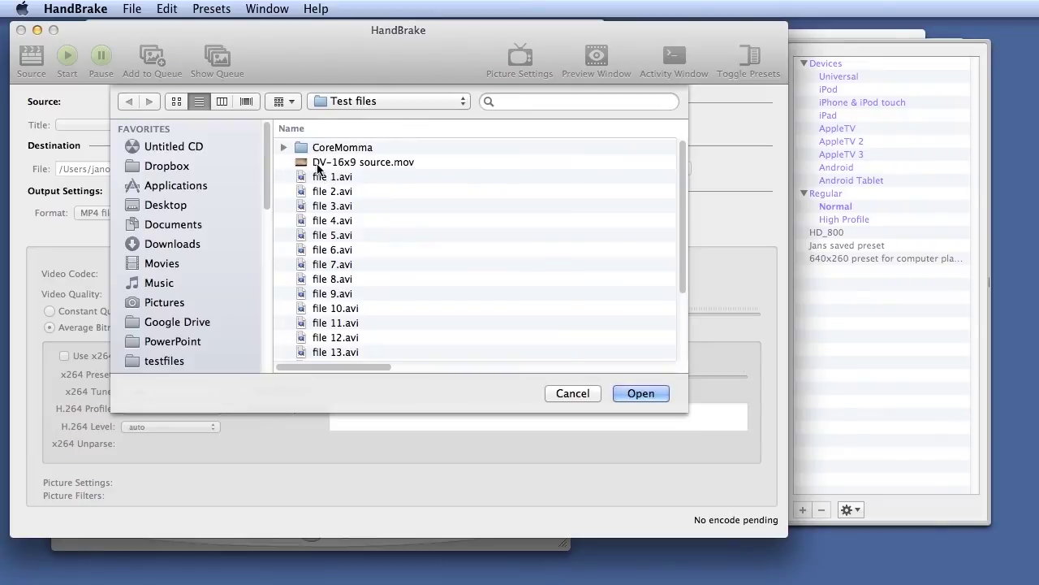
Step: Load DV-16x9 source.mov and preview a later frame of it
{"action": "left_click", "coordinate": [325, 163]}
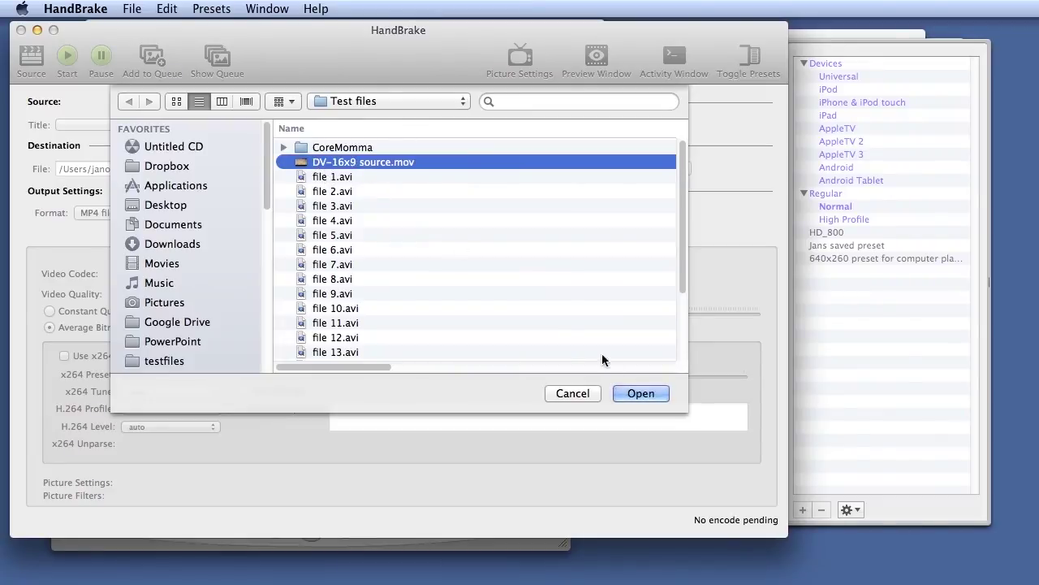
{"action": "left_click", "coordinate": [623, 391]}
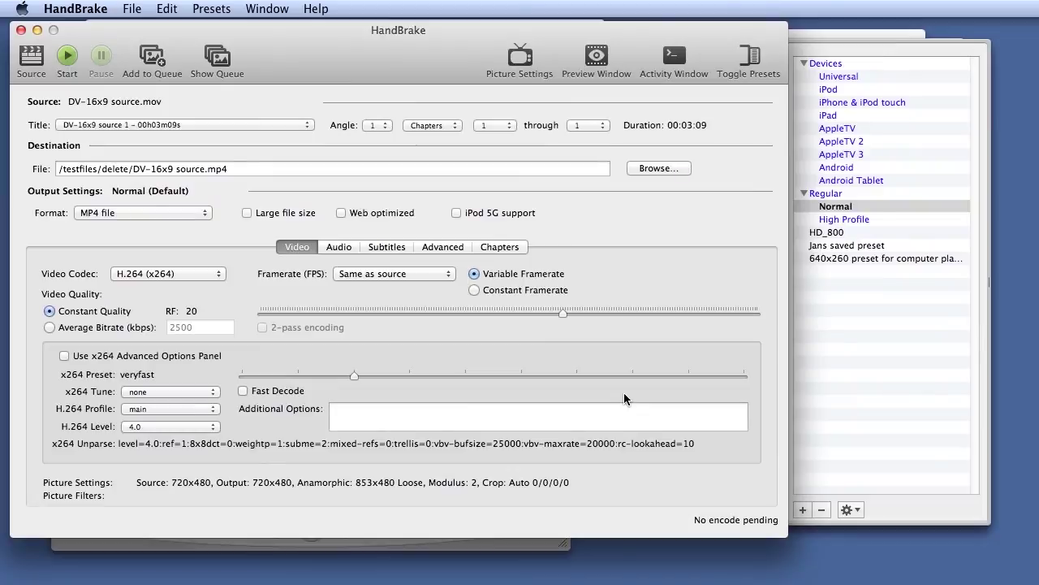
{"action": "left_click", "coordinate": [598, 63]}
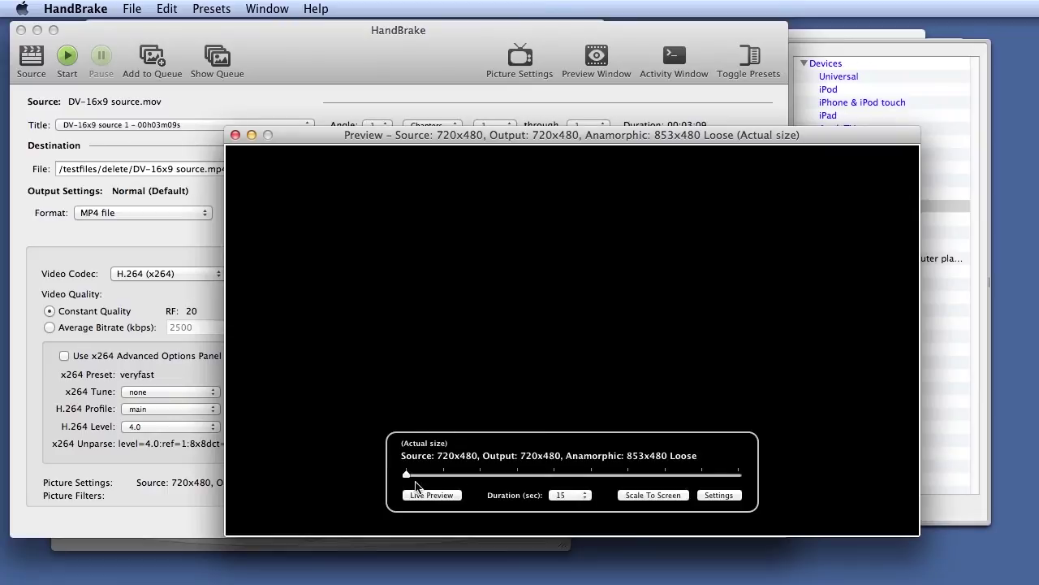
{"action": "left_click_drag", "start_coordinate": [405, 476], "coordinate": [526, 484]}
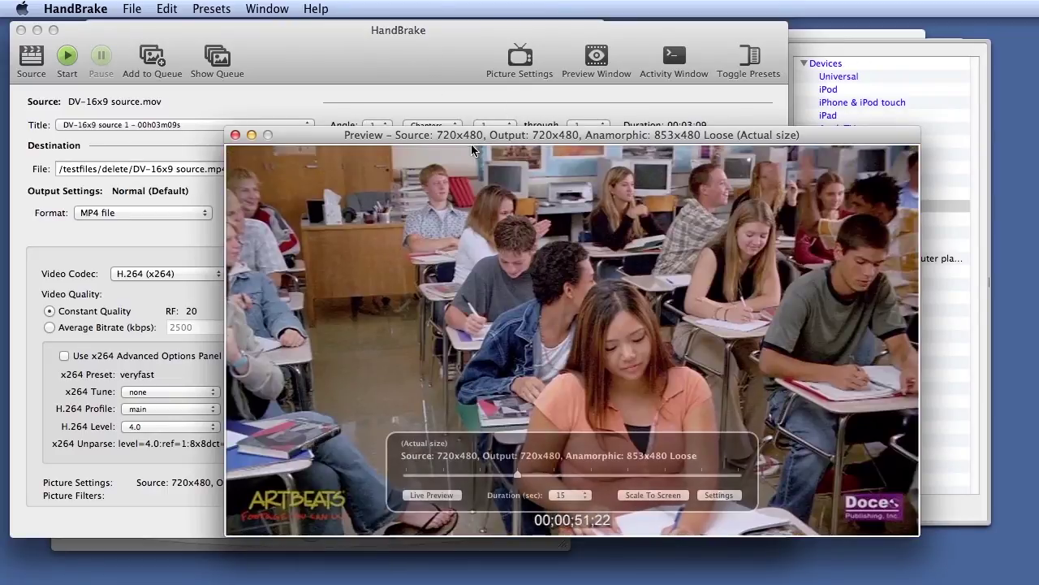
{"action": "mouse_move", "coordinate": [645, 148]}
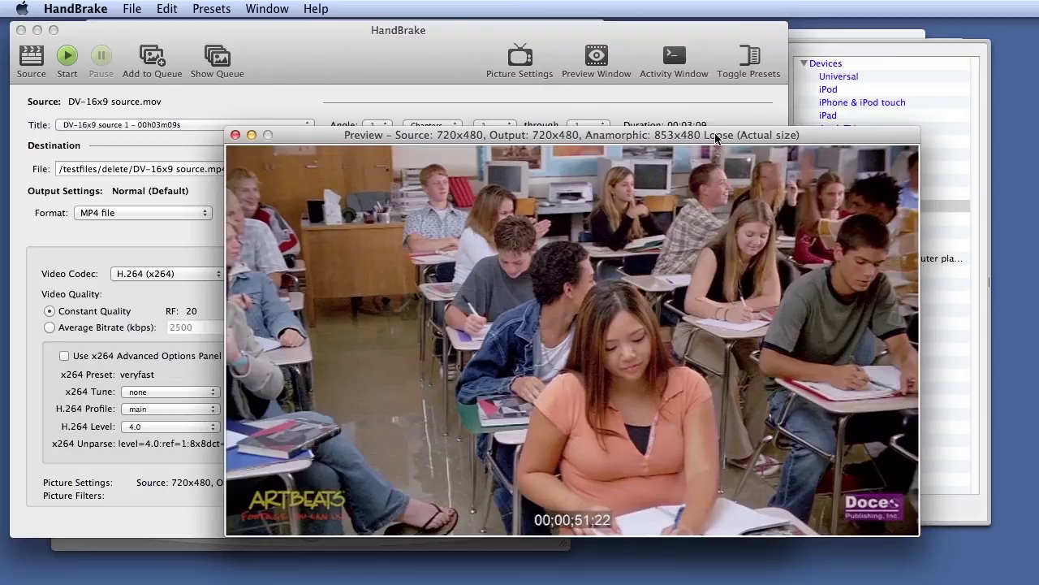
{"action": "left_click_drag", "start_coordinate": [716, 139], "coordinate": [724, 109]}
Step: Set anamorphic to None with Keep Aspect Ratio, previewing the 720x404 output
{"action": "left_click", "coordinate": [520, 63]}
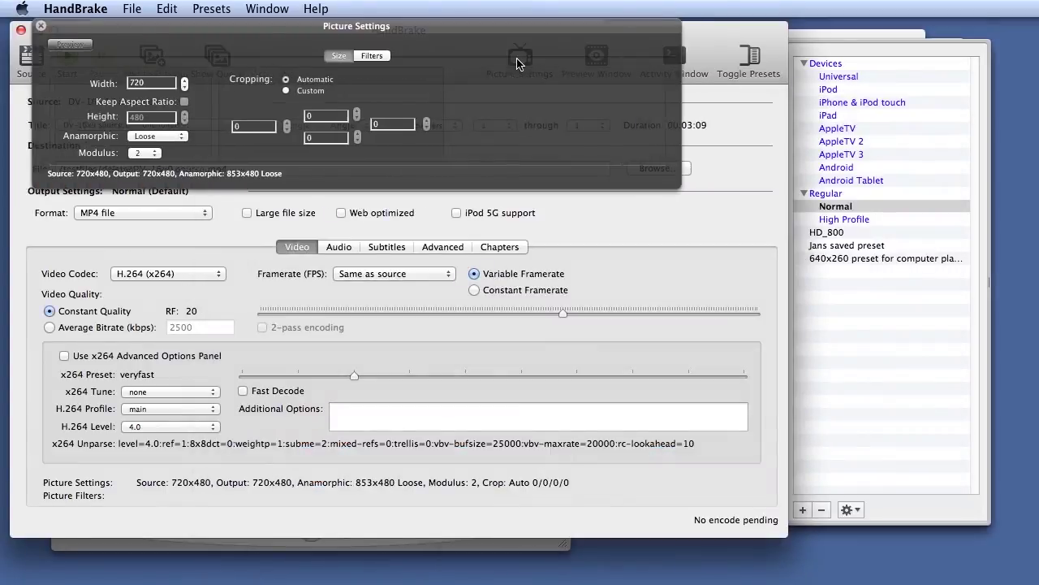
{"action": "left_click_drag", "start_coordinate": [453, 32], "coordinate": [339, 28]}
{"action": "left_click", "coordinate": [142, 140]}
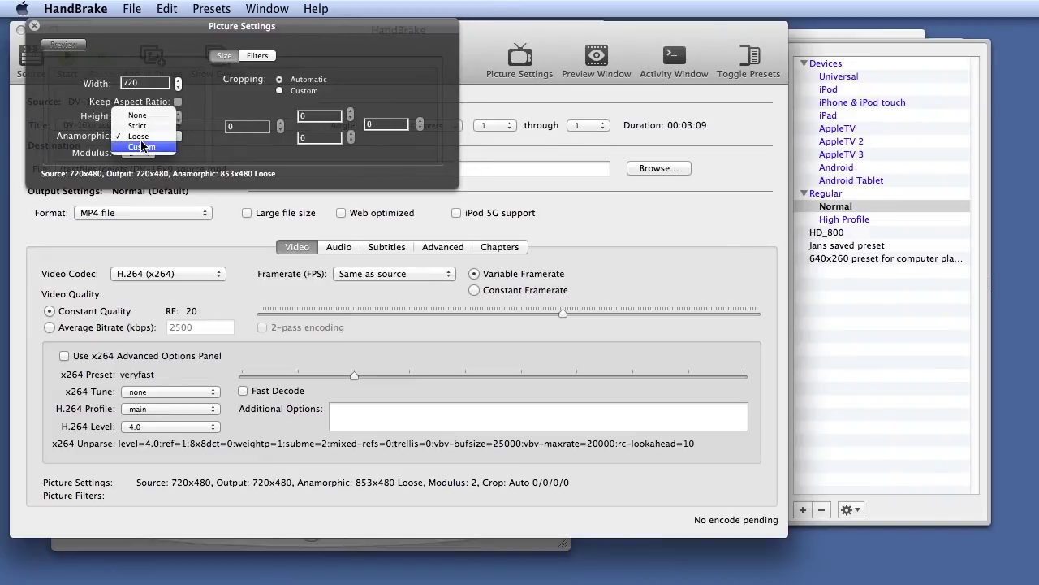
{"action": "left_click", "coordinate": [143, 115]}
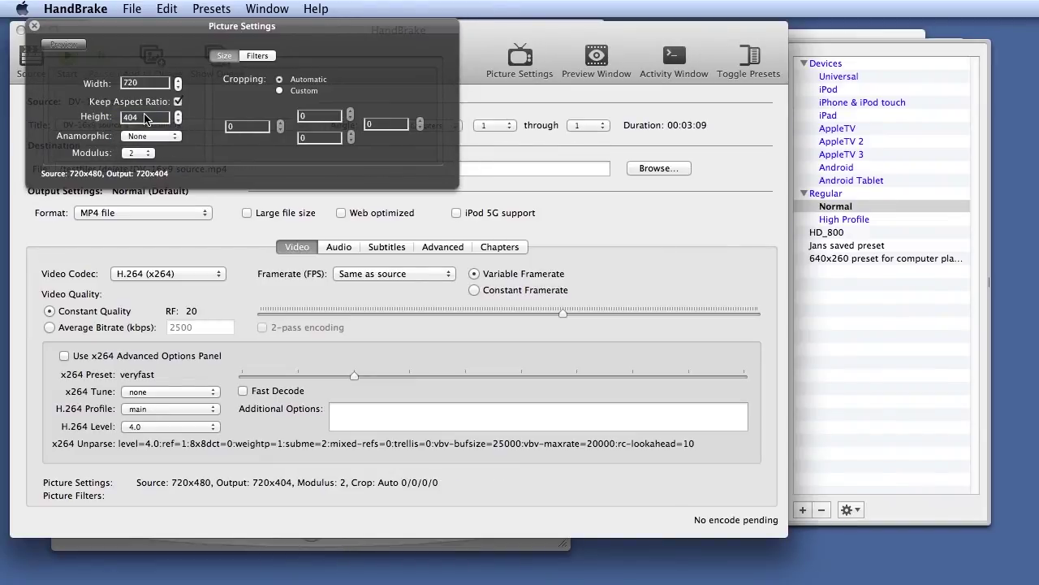
{"action": "left_click", "coordinate": [598, 61]}
{"action": "left_click_drag", "start_coordinate": [606, 106], "coordinate": [730, 98]}
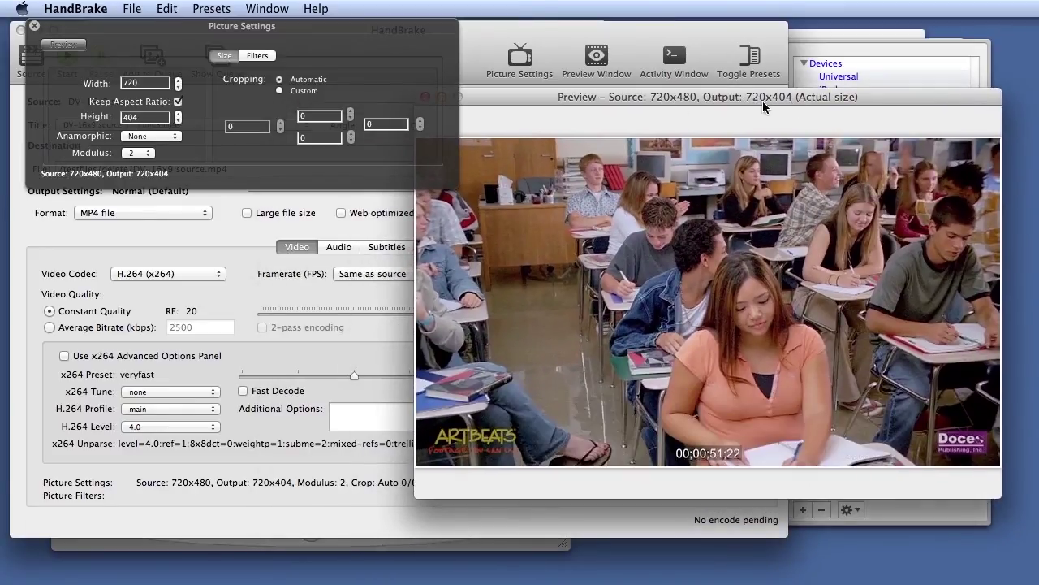
Step: Reduce the output width to 640, giving 640x360, and close the preview
{"action": "mouse_move", "coordinate": [732, 245]}
{"action": "left_click_drag", "start_coordinate": [178, 87], "coordinate": [180, 95]}
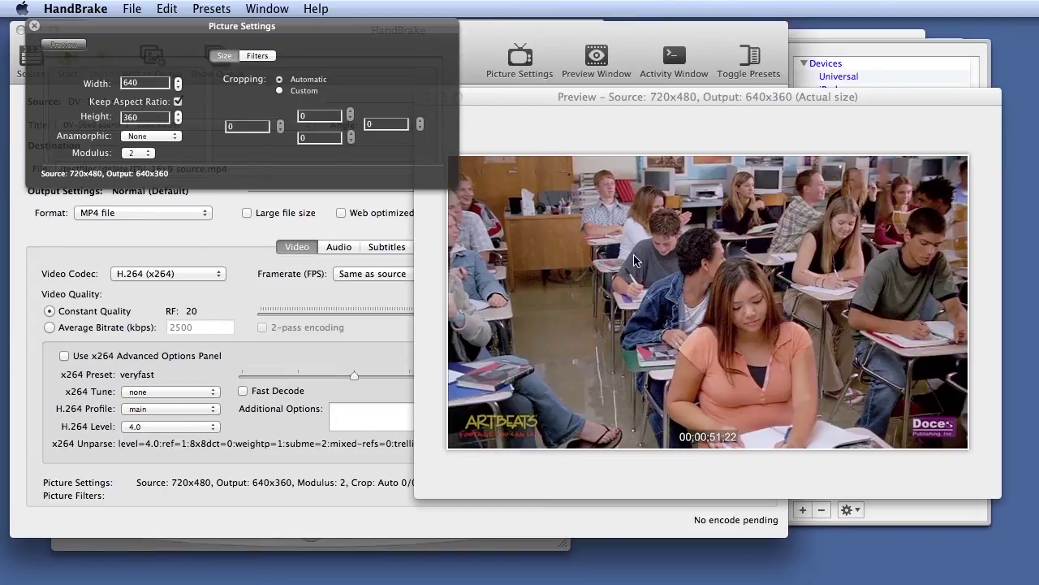
{"action": "left_click_drag", "start_coordinate": [619, 100], "coordinate": [643, 122]}
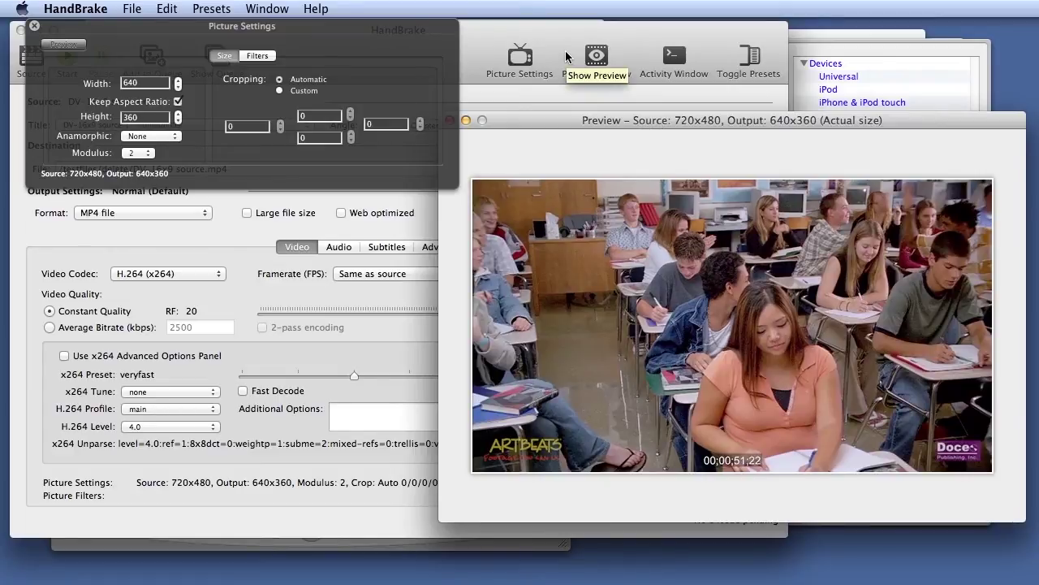
{"action": "left_click", "coordinate": [596, 56]}
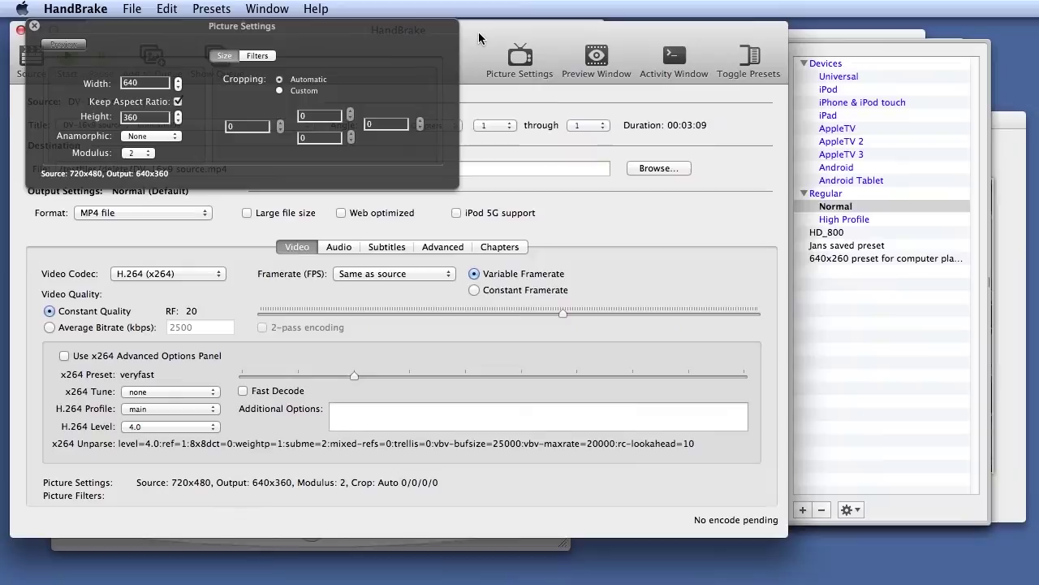
Step: Close the picture panel and load scale-suncam.mov as the new source
{"action": "left_click", "coordinate": [34, 26]}
{"action": "left_click", "coordinate": [30, 57]}
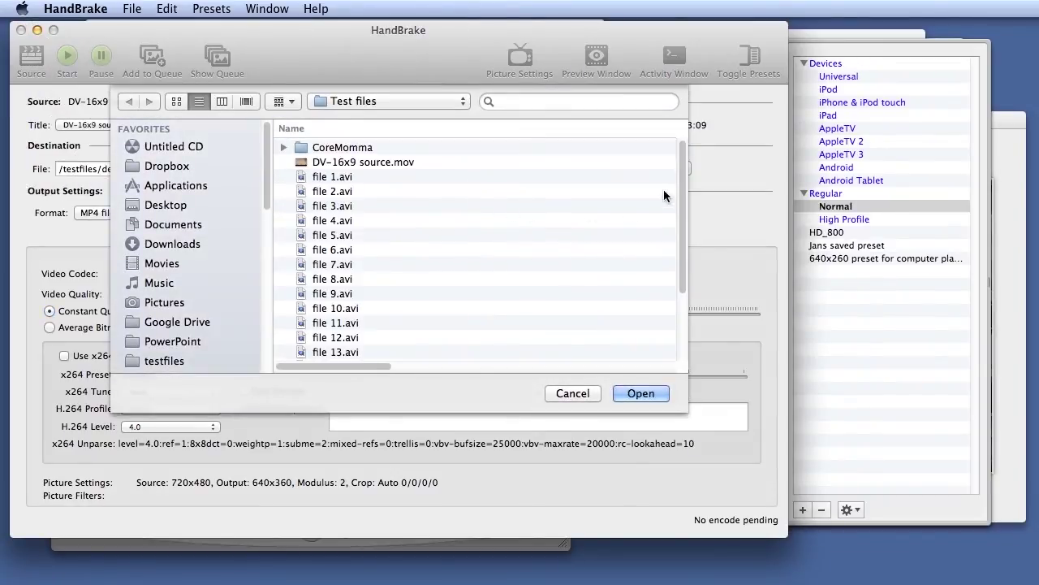
{"action": "left_click_drag", "start_coordinate": [678, 195], "coordinate": [684, 311]}
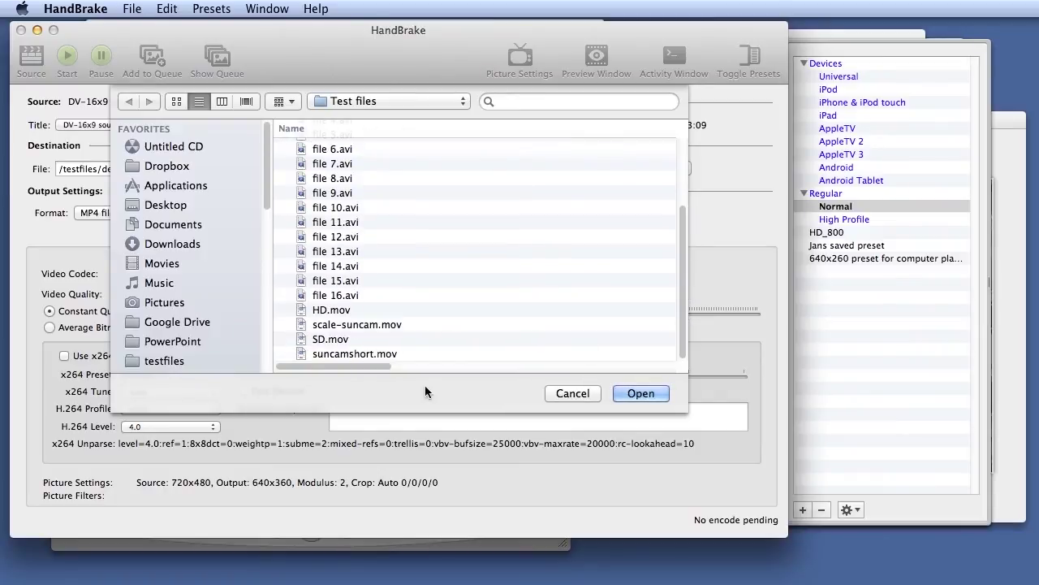
{"action": "left_click", "coordinate": [317, 327]}
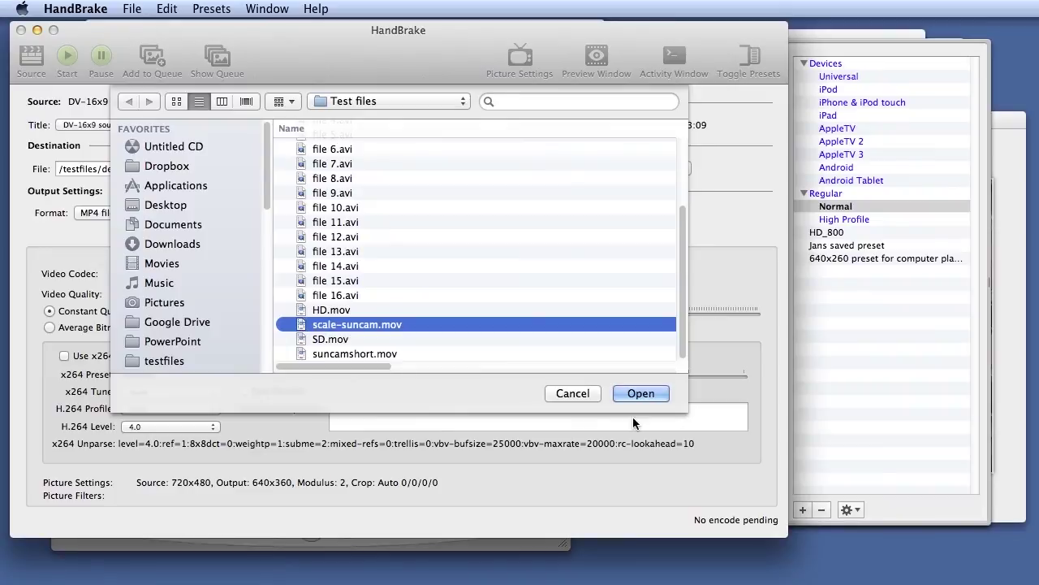
{"action": "left_click", "coordinate": [620, 392]}
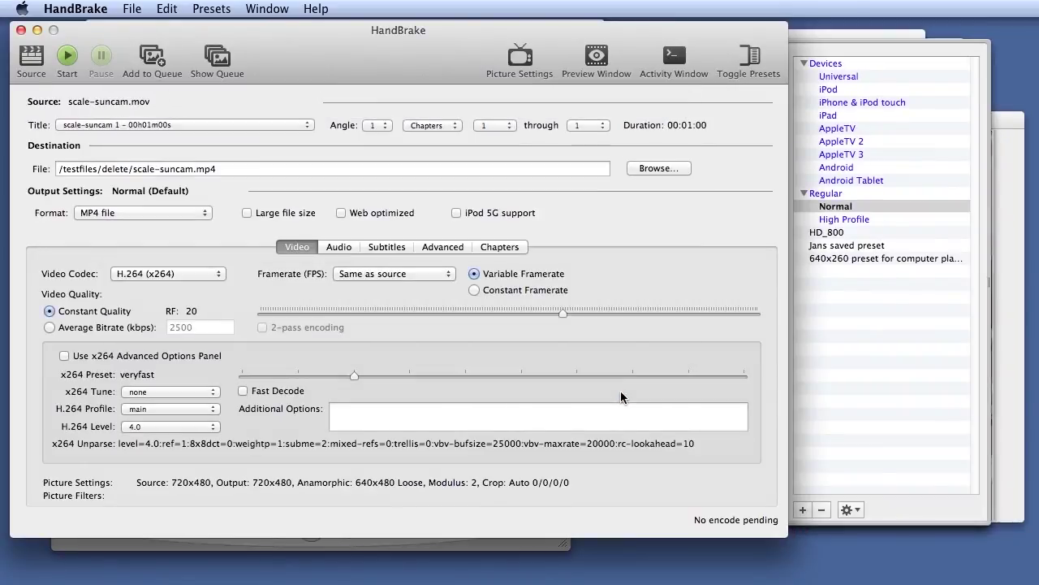
Step: Preview the scale-suncam source with the preview window moved clear of the main window
{"action": "left_click", "coordinate": [594, 62]}
{"action": "left_click_drag", "start_coordinate": [654, 120], "coordinate": [513, 81]}
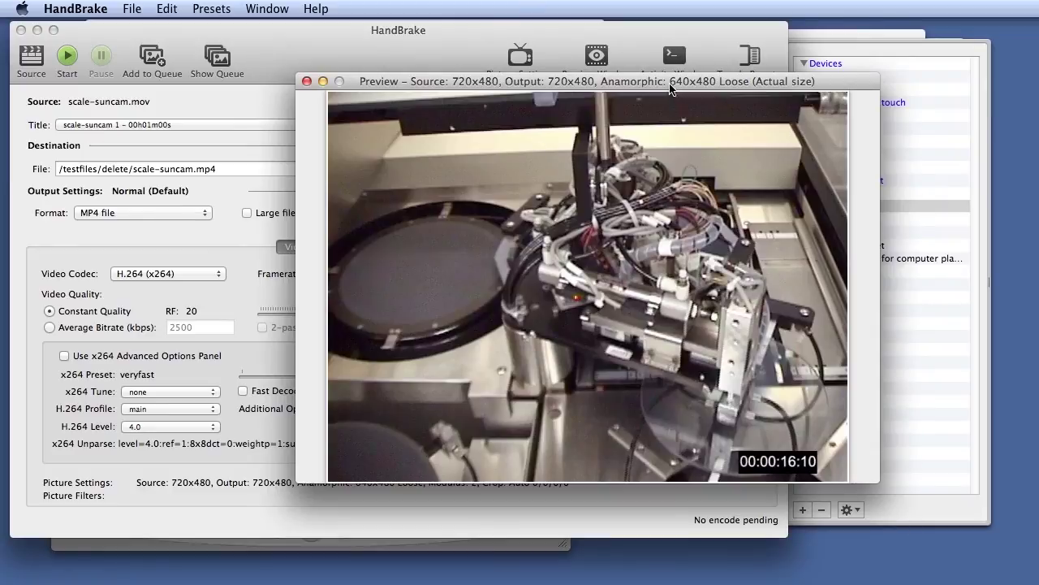
{"action": "left_click_drag", "start_coordinate": [670, 89], "coordinate": [810, 113]}
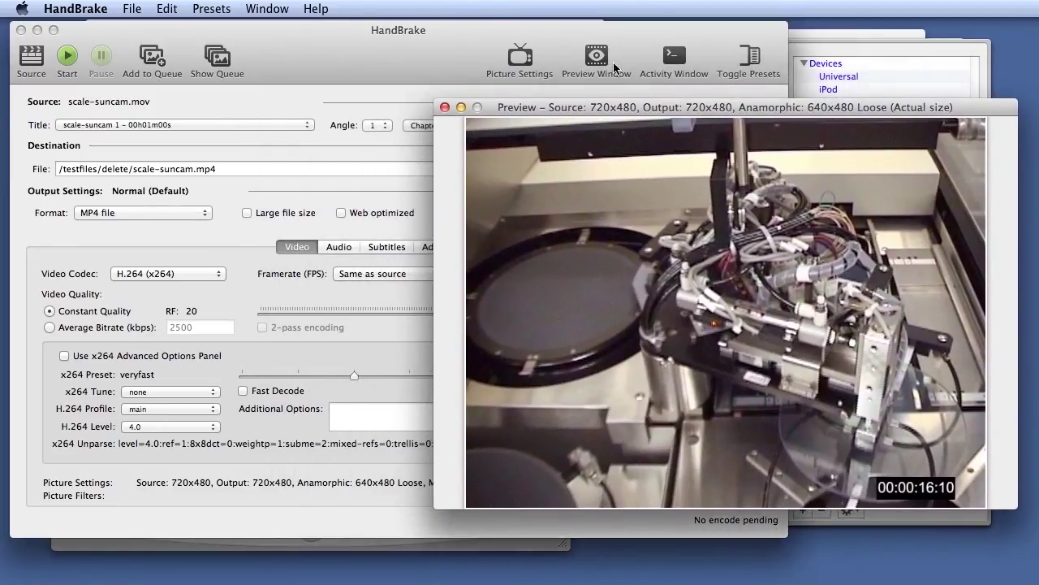
Step: Turn anamorphic off for a 640x480 output, preview the result, then close the preview and picture panel
{"action": "left_click", "coordinate": [527, 62]}
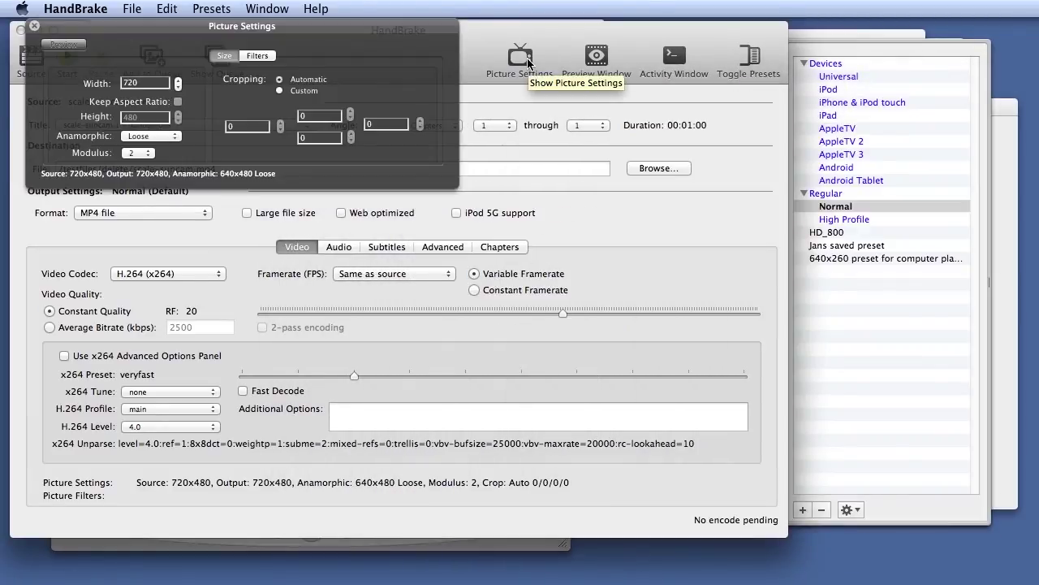
{"action": "left_click", "coordinate": [162, 136]}
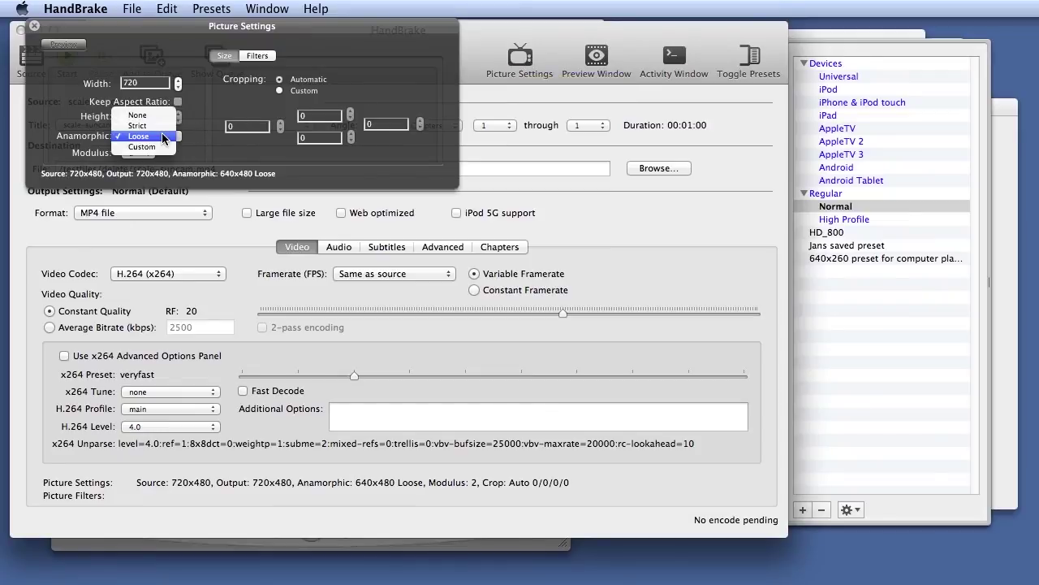
{"action": "left_click", "coordinate": [163, 115]}
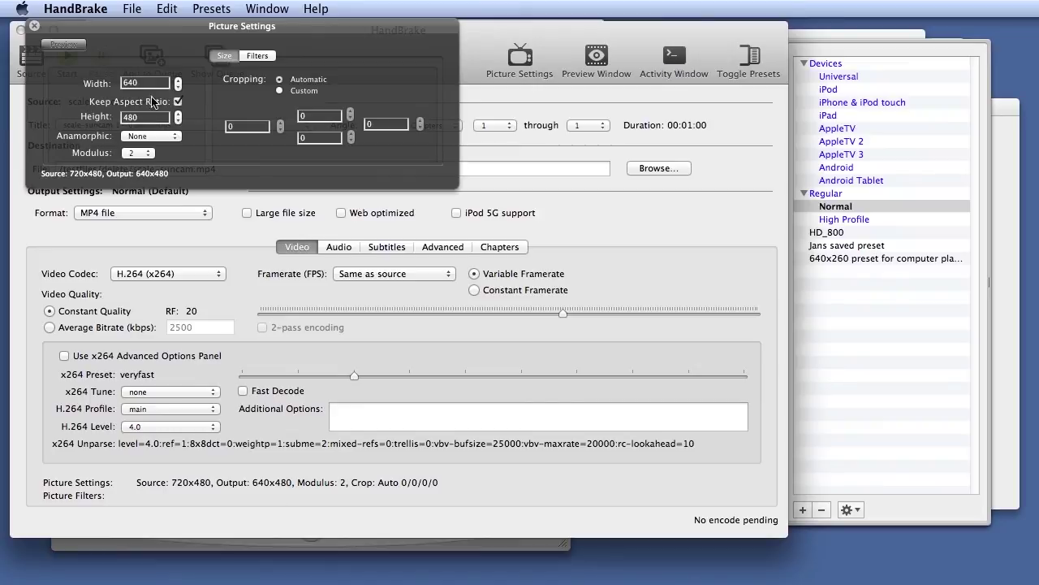
{"action": "left_click", "coordinate": [599, 64]}
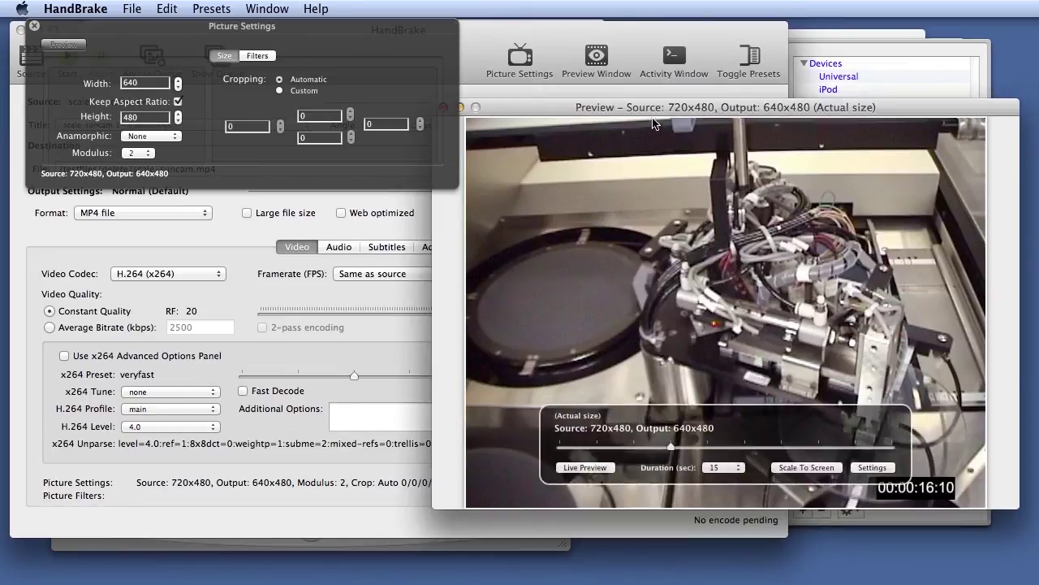
{"action": "left_click_drag", "start_coordinate": [654, 107], "coordinate": [647, 61]}
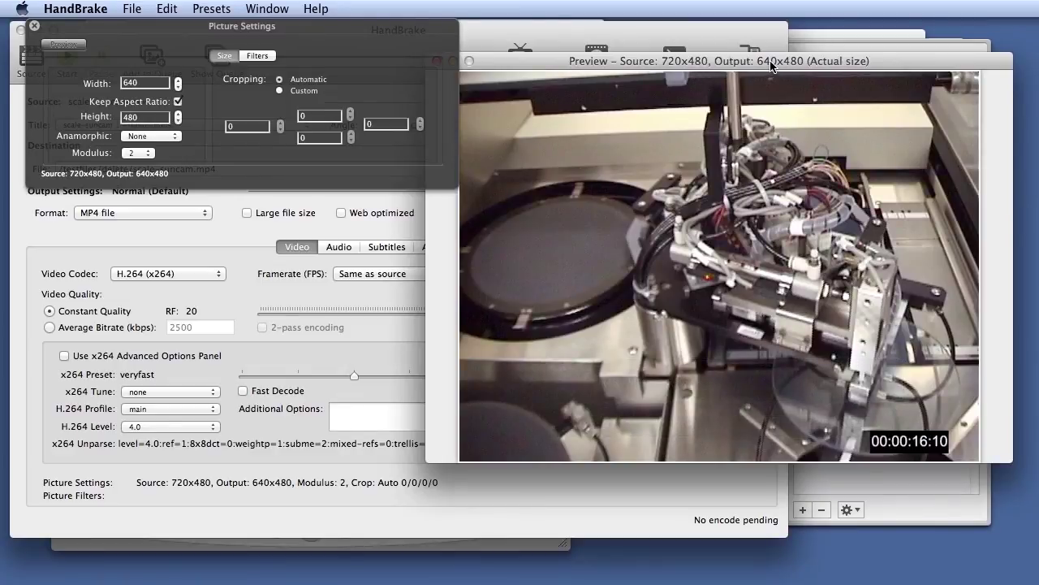
{"action": "left_click", "coordinate": [469, 61]}
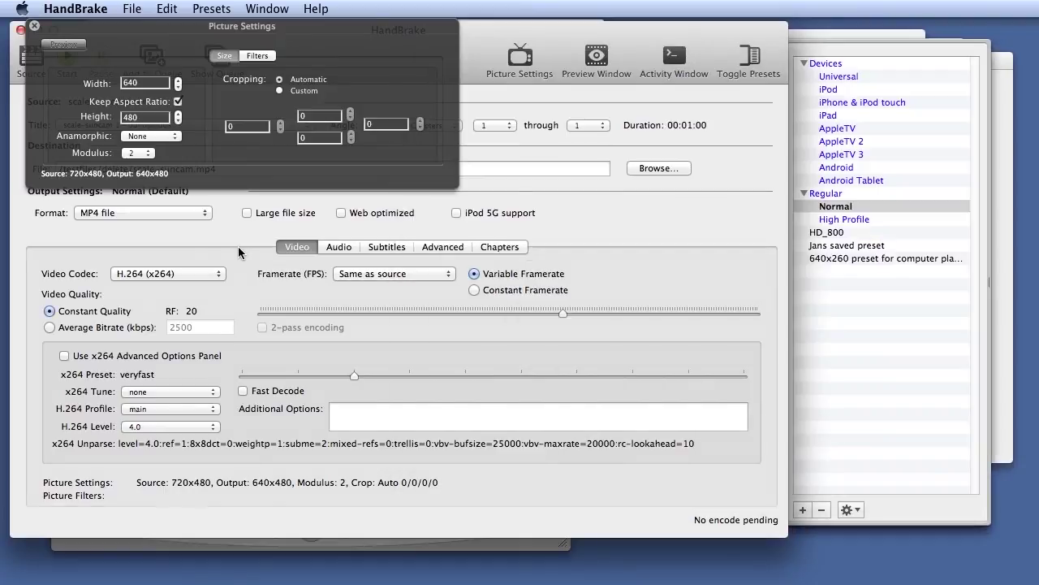
{"action": "left_click", "coordinate": [35, 27]}
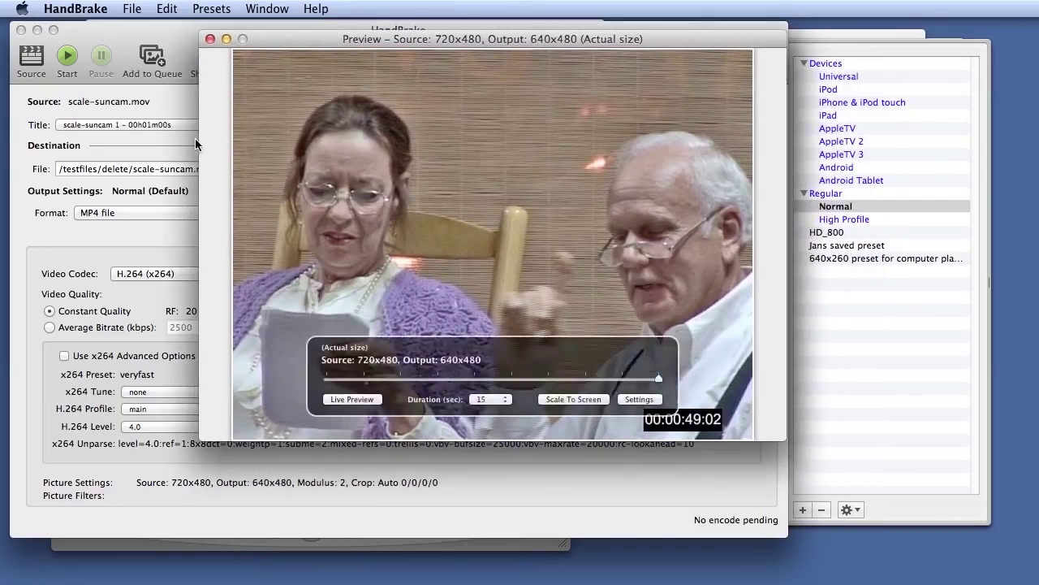
Step: Scrub the 640x480 scale-suncam preview back to about 5 s, then close it
{"action": "mouse_move", "coordinate": [455, 390]}
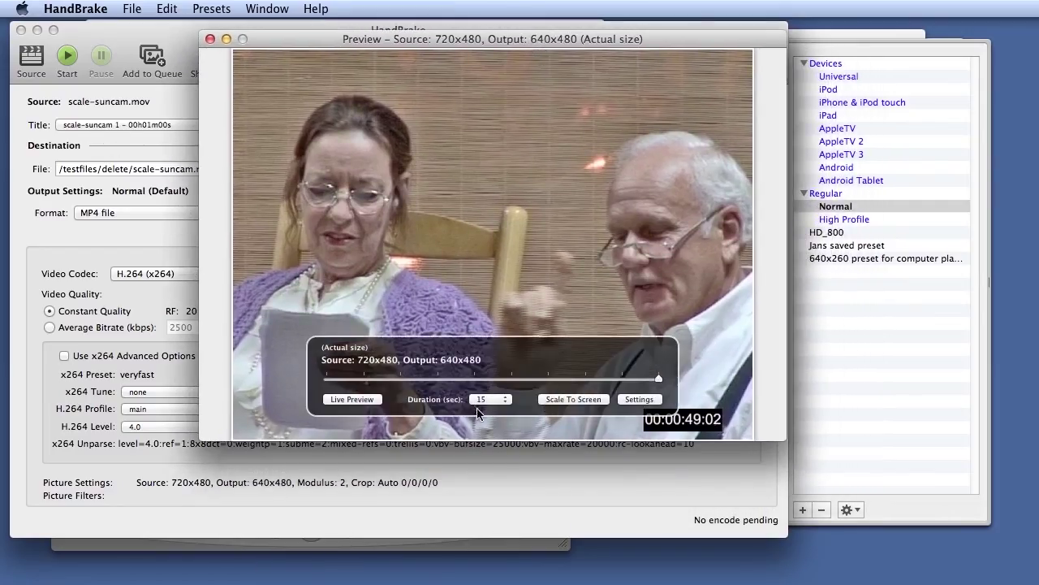
{"action": "left_click_drag", "start_coordinate": [659, 381], "coordinate": [364, 380]}
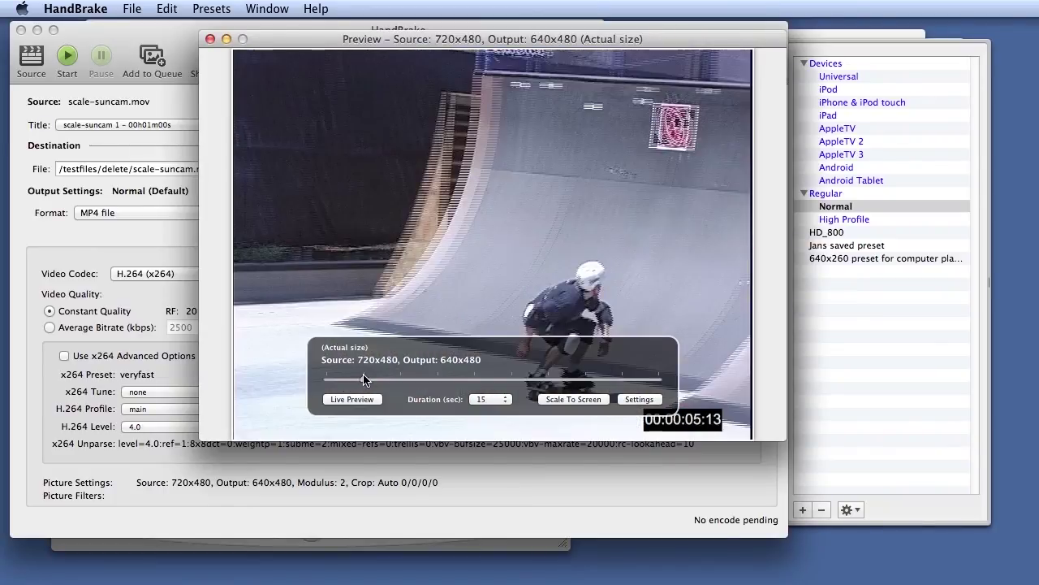
{"action": "left_click", "coordinate": [210, 39]}
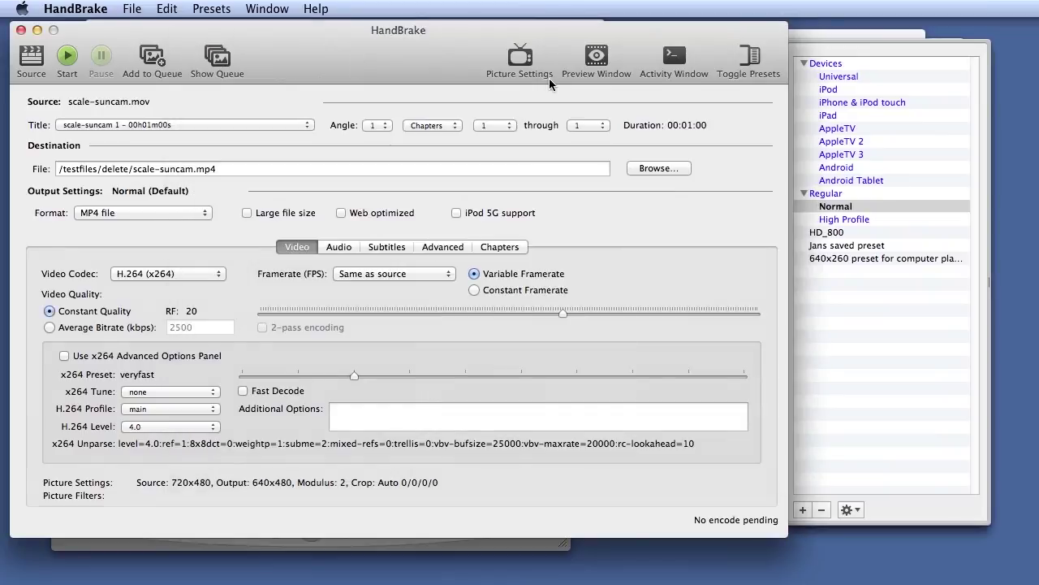
Step: Show the Filters section of HandBrake's Picture Settings
{"action": "left_click", "coordinate": [525, 63]}
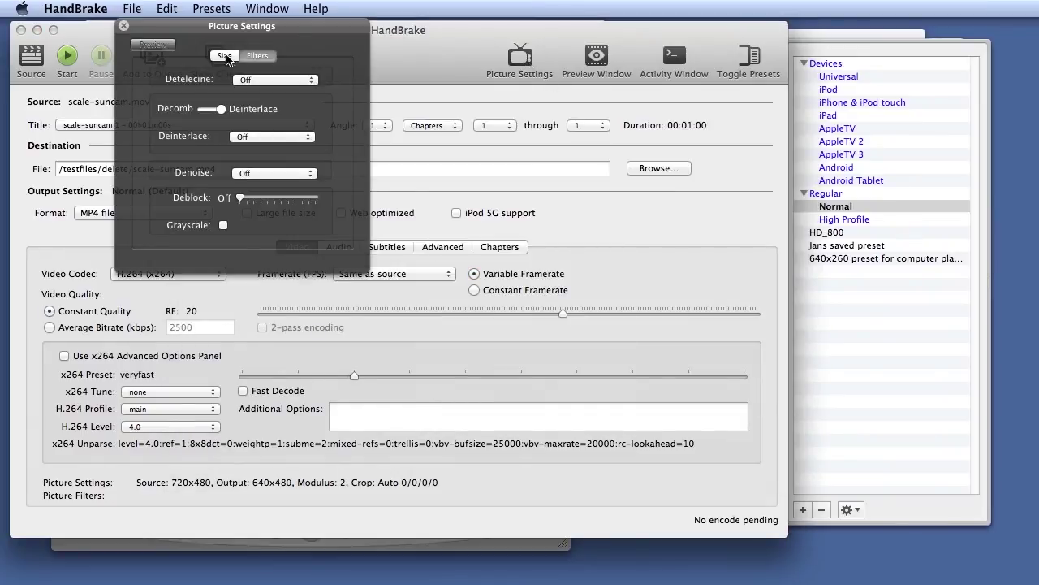
{"action": "left_click", "coordinate": [229, 56]}
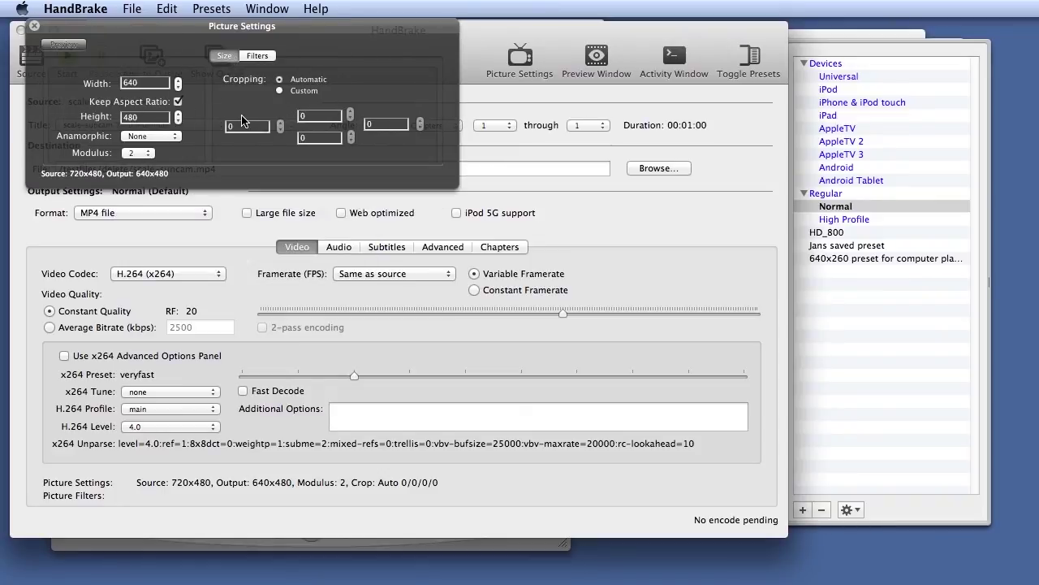
{"action": "left_click", "coordinate": [259, 57]}
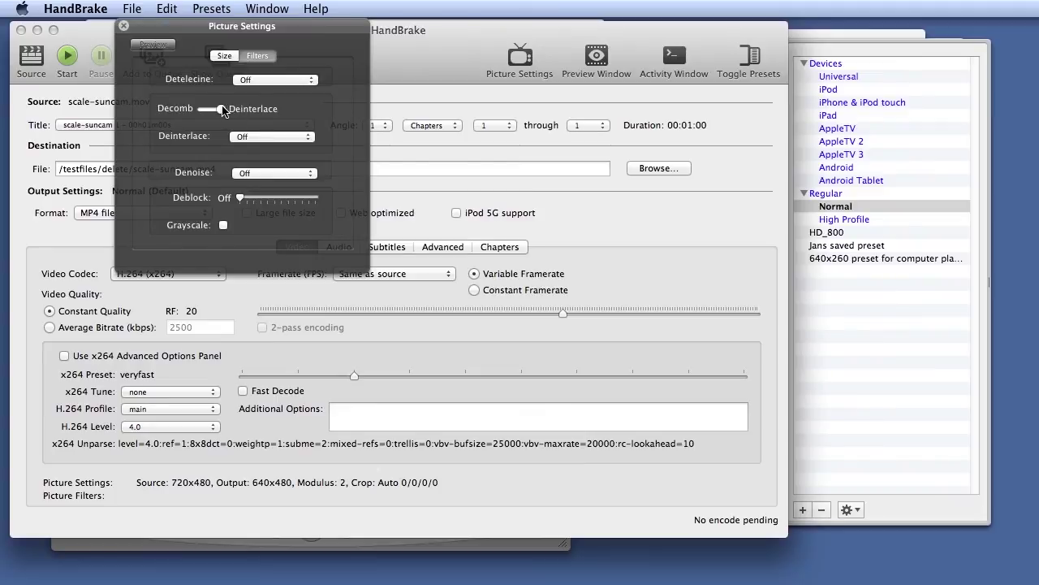
Step: Toggle between Decomb and Deinterlace and review the deinterlace modes, leaving Deinterlace Off
{"action": "left_click_drag", "start_coordinate": [224, 112], "coordinate": [184, 114]}
{"action": "left_click_drag", "start_coordinate": [175, 113], "coordinate": [253, 110]}
{"action": "left_click_drag", "start_coordinate": [225, 116], "coordinate": [254, 114]}
{"action": "left_click", "coordinate": [277, 137]}
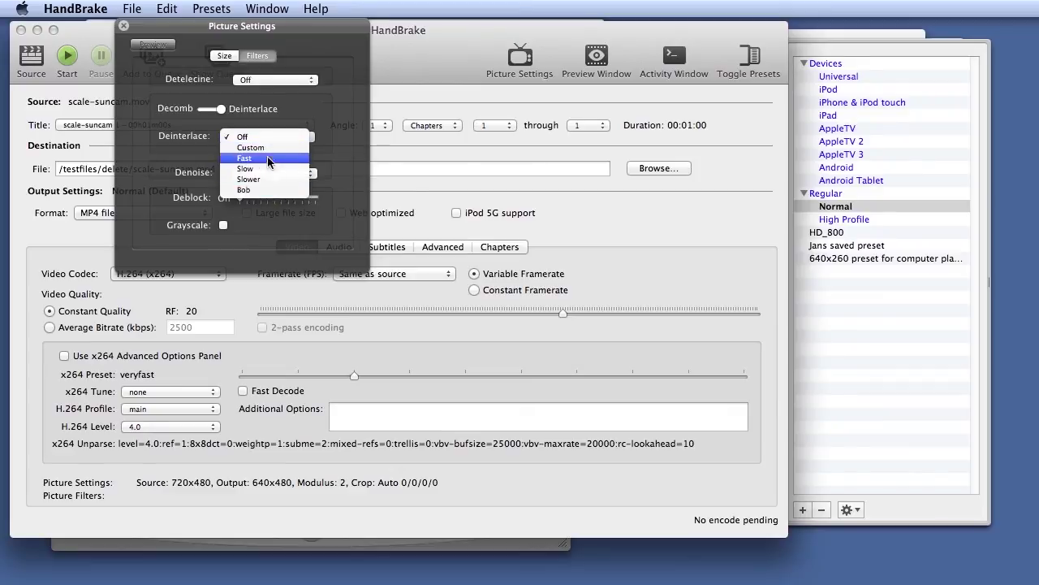
{"action": "left_click", "coordinate": [302, 122]}
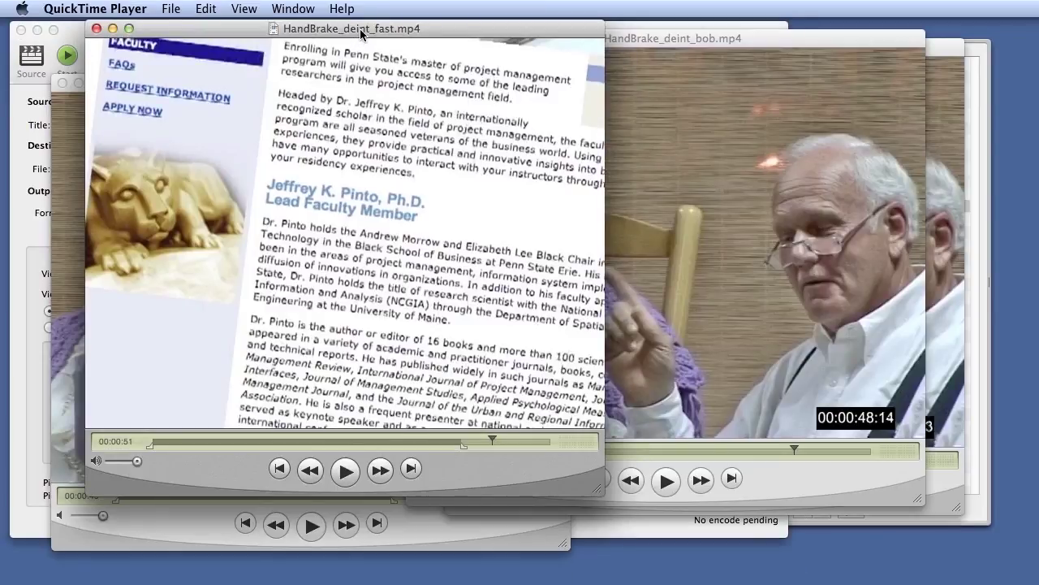
Step: Arrange the deint_fast, deint_slow and deint_bob player windows so all three are visible
{"action": "left_click_drag", "start_coordinate": [361, 31], "coordinate": [475, 79]}
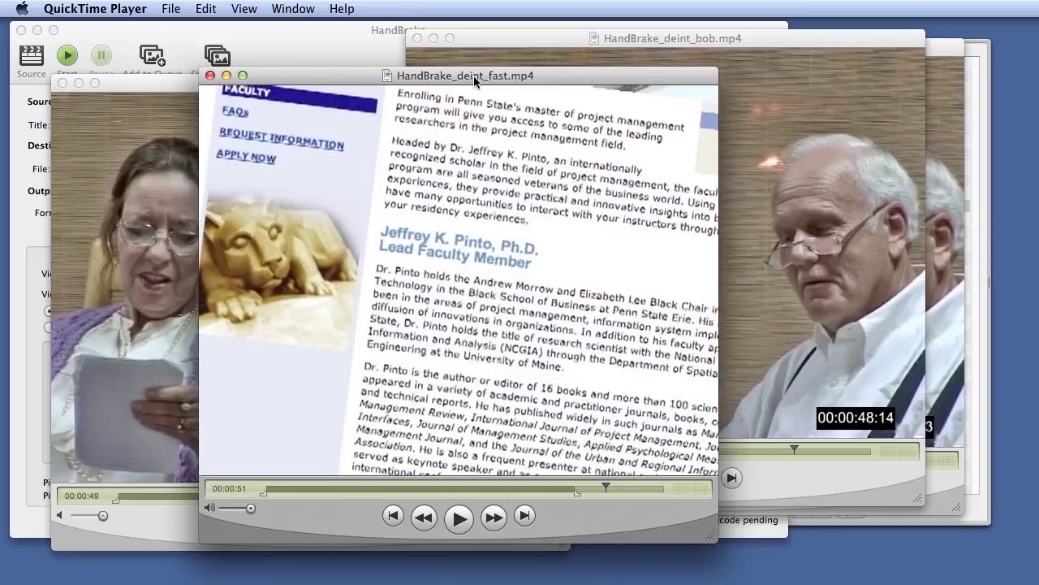
{"action": "left_click_drag", "start_coordinate": [162, 77], "coordinate": [138, 31]}
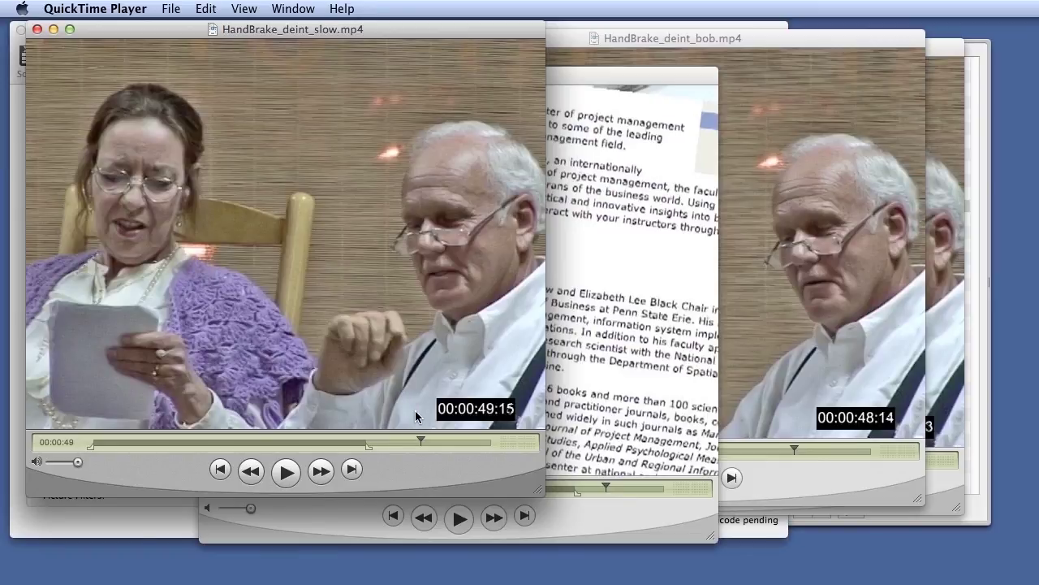
{"action": "left_click", "coordinate": [770, 176]}
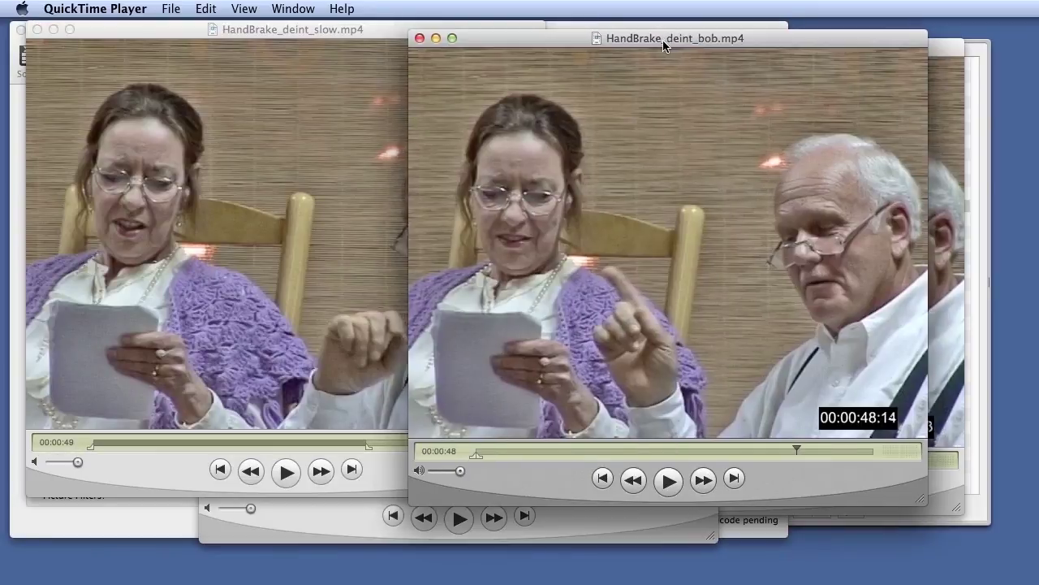
{"action": "left_click_drag", "start_coordinate": [662, 39], "coordinate": [742, 37]}
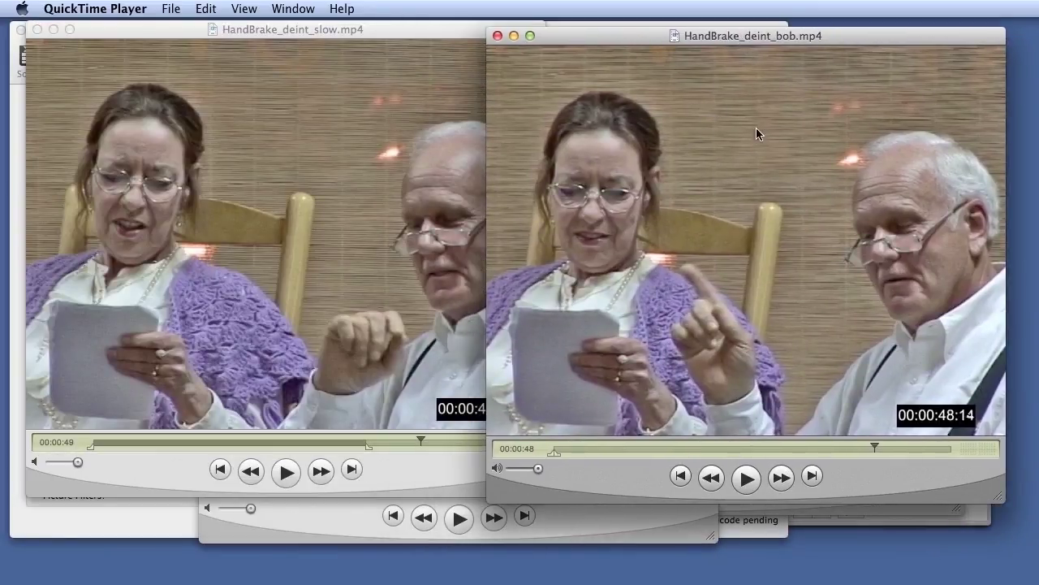
{"action": "left_click", "coordinate": [662, 536]}
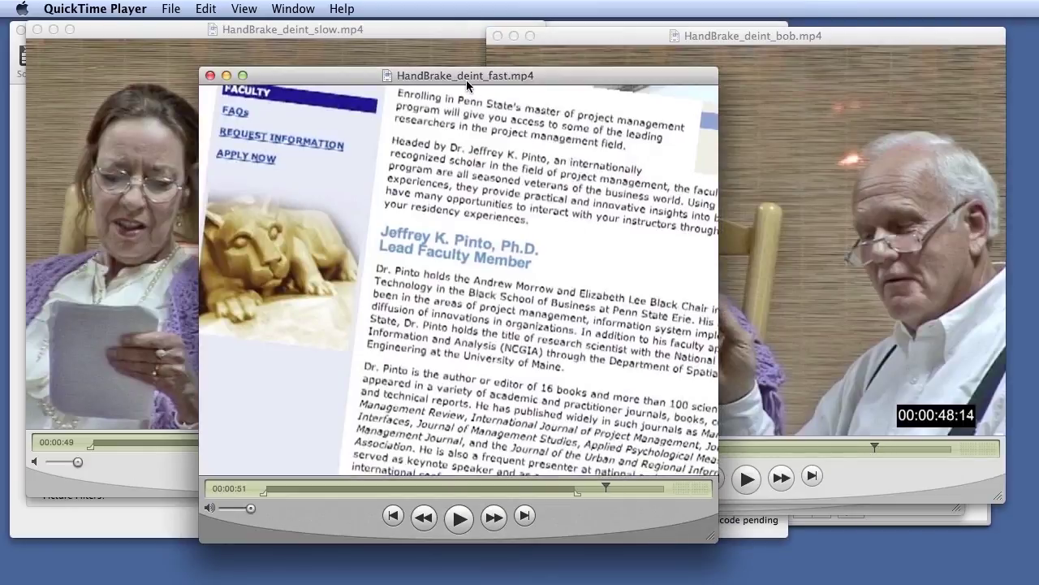
{"action": "left_click_drag", "start_coordinate": [466, 80], "coordinate": [354, 47]}
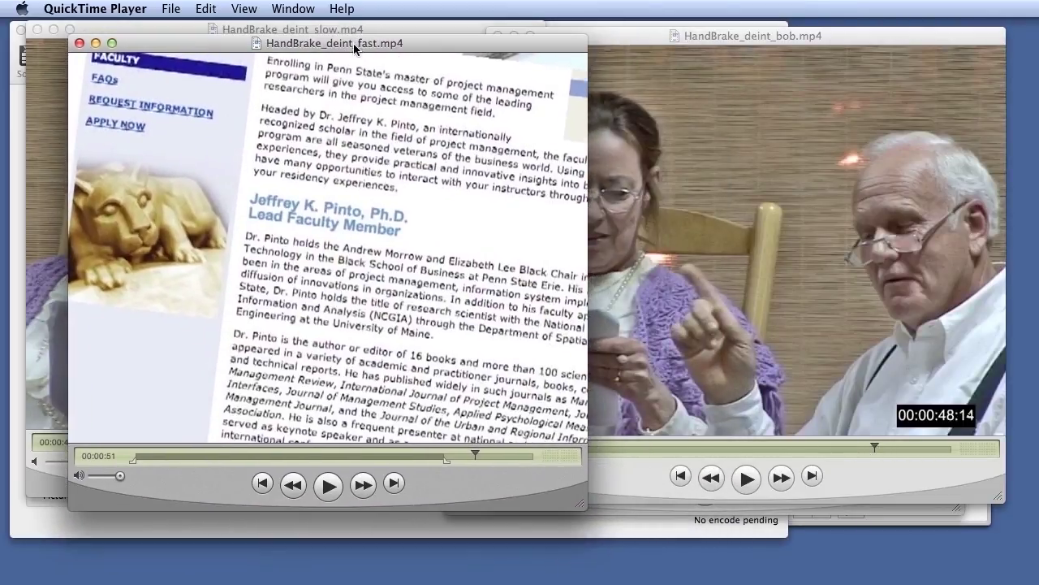
Step: Scrub the bob and slow encodes ahead to the same text page for comparison
{"action": "left_click", "coordinate": [903, 474]}
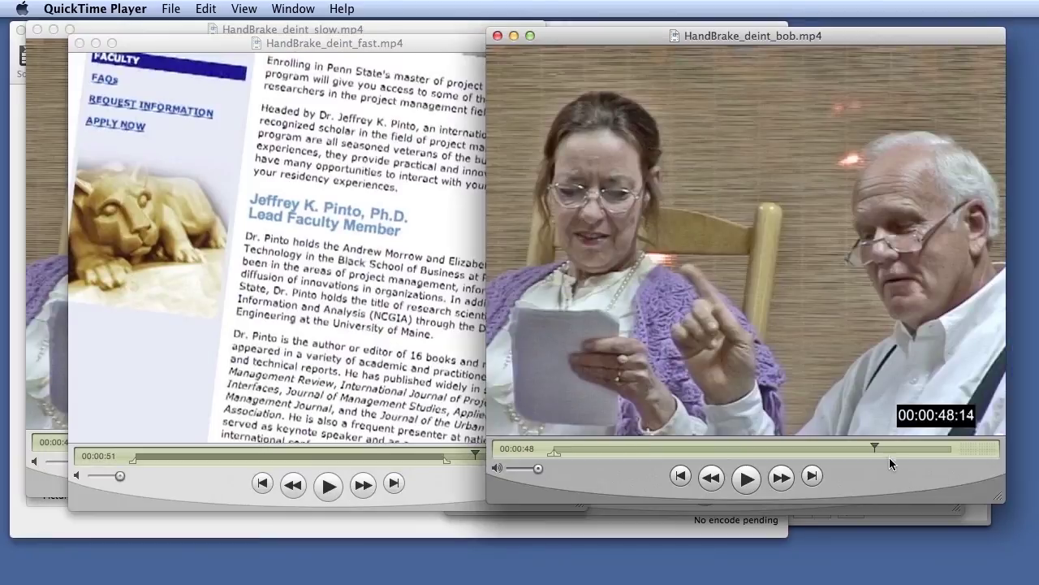
{"action": "left_click_drag", "start_coordinate": [881, 445], "coordinate": [888, 447]}
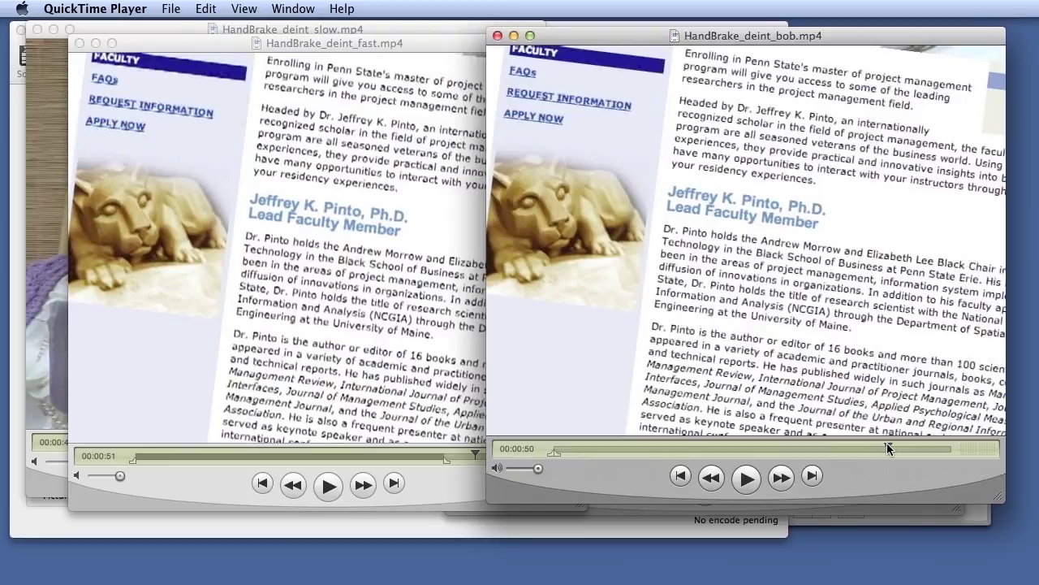
{"action": "left_click", "coordinate": [59, 391]}
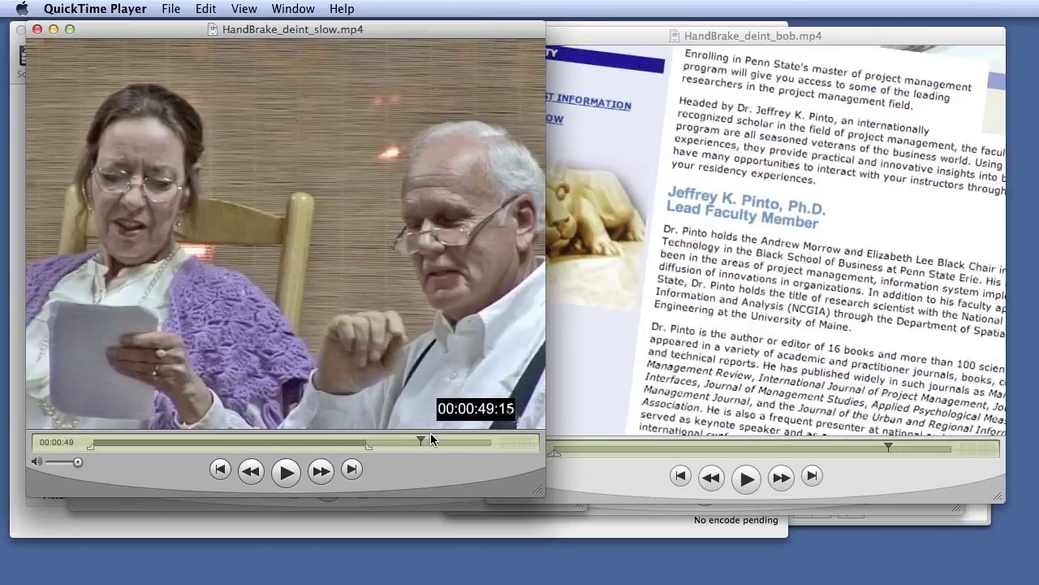
{"action": "left_click_drag", "start_coordinate": [430, 432], "coordinate": [435, 432]}
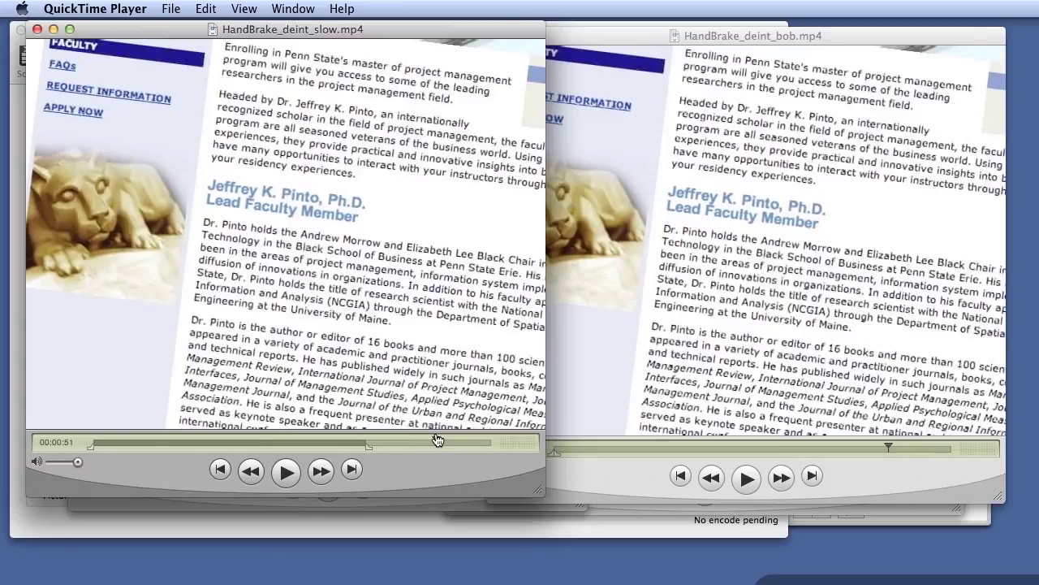
{"action": "key", "text": "super+Tab"}
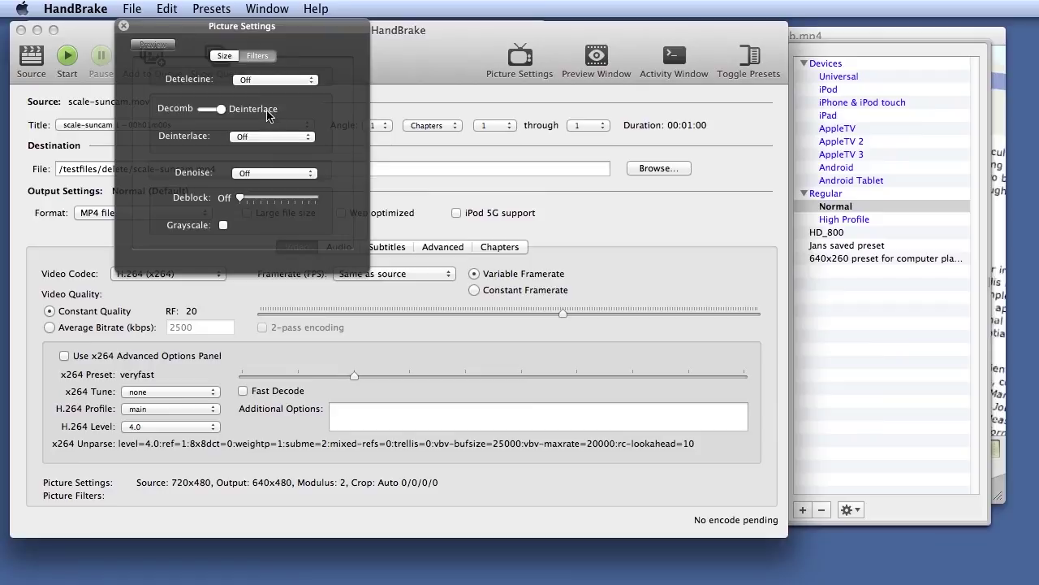
Step: Check the Deinterlace modes list in the Filters panel and leave it set to Off
{"action": "left_click", "coordinate": [276, 135]}
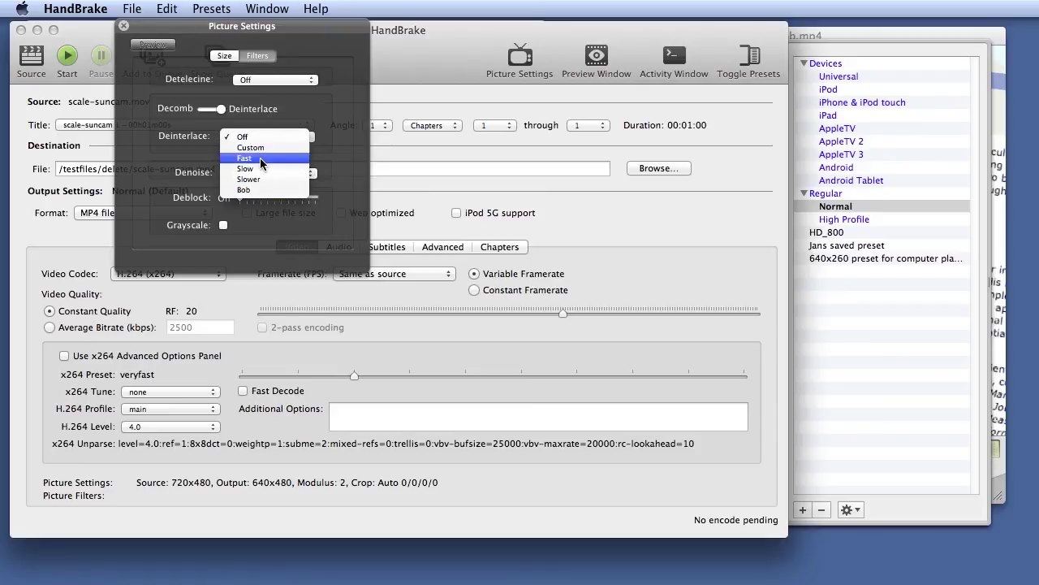
{"action": "left_click", "coordinate": [296, 115]}
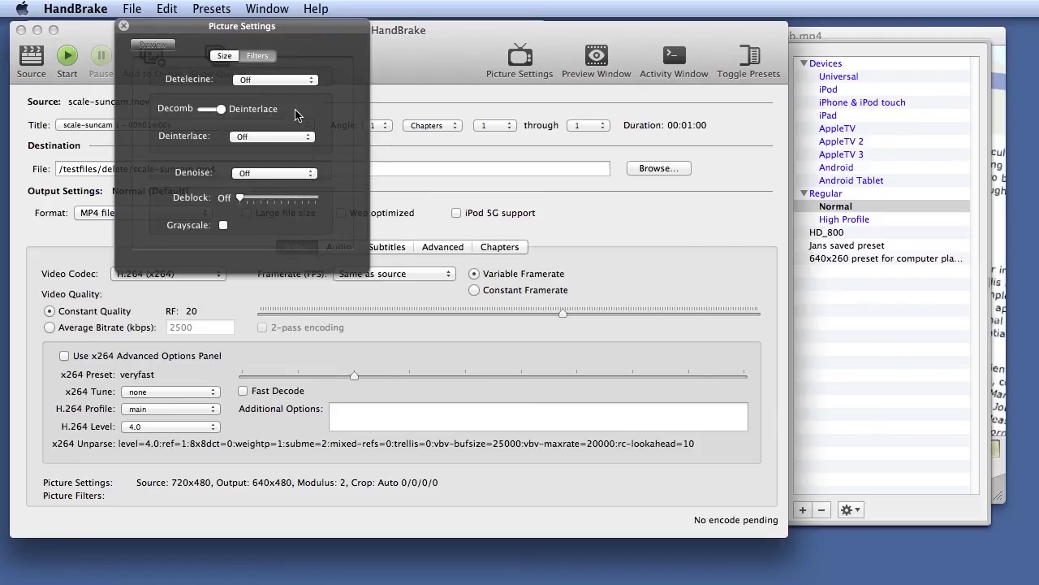